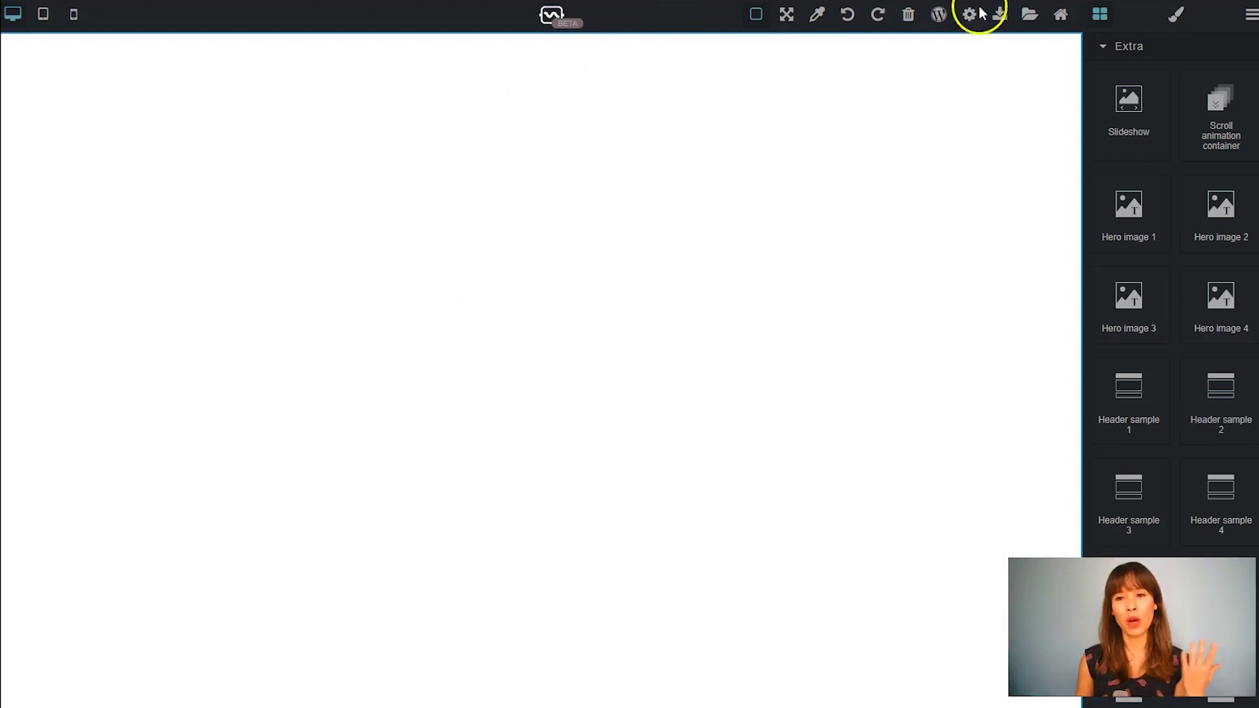
- Load the premium Winter theme from the template gallery and accept replacing the current design
left_click(1028, 14)
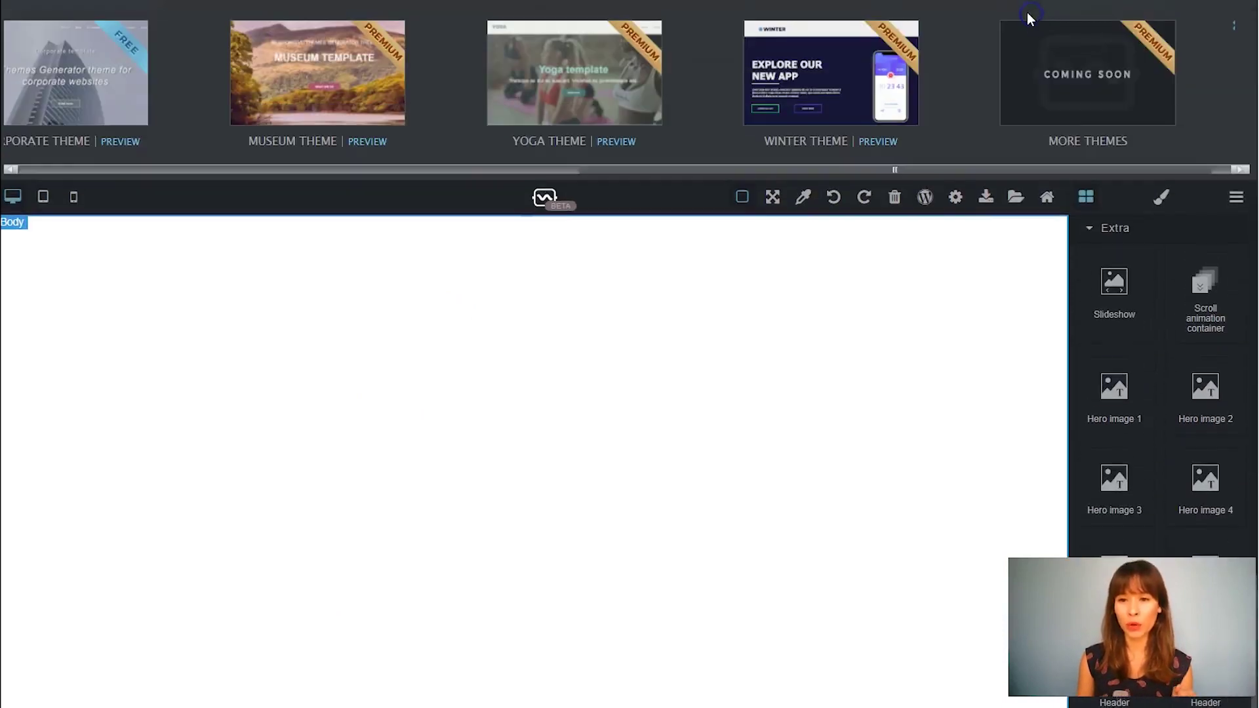
mouse_move(625, 167)
left_mouse_down()
mouse_move(469, 172)
mouse_move(745, 172)
mouse_move(641, 166)
left_mouse_up()
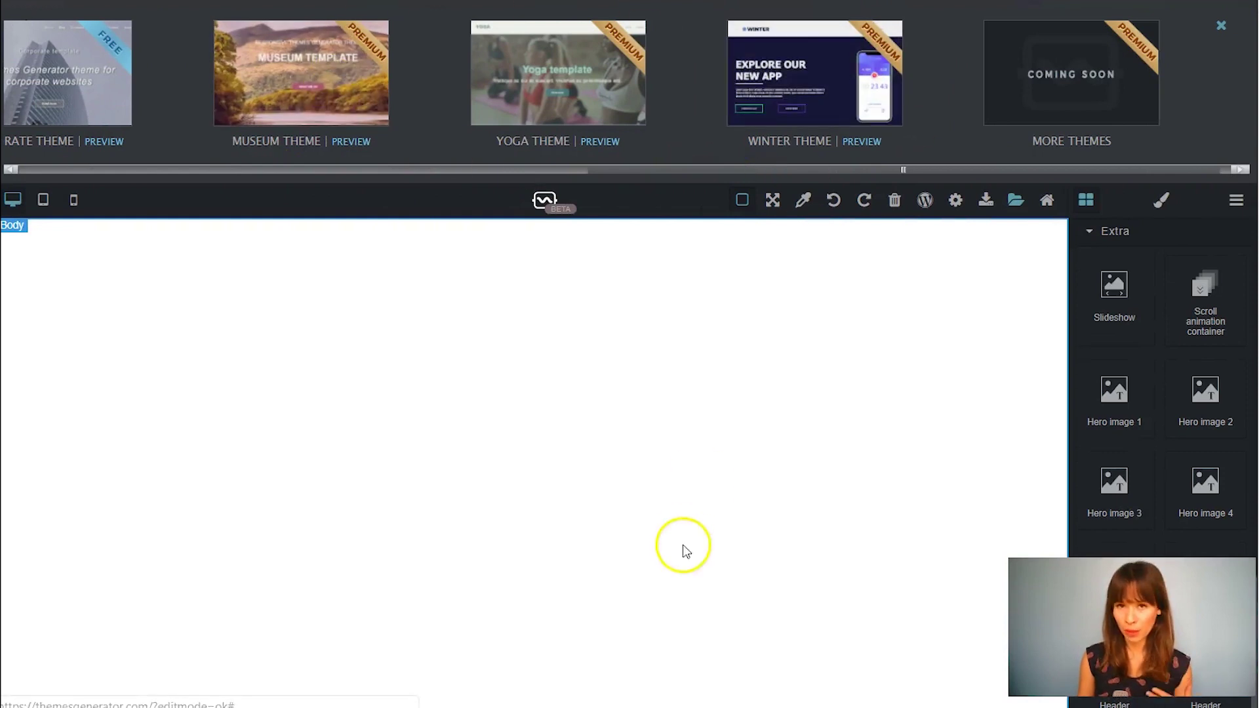
left_click(806, 74)
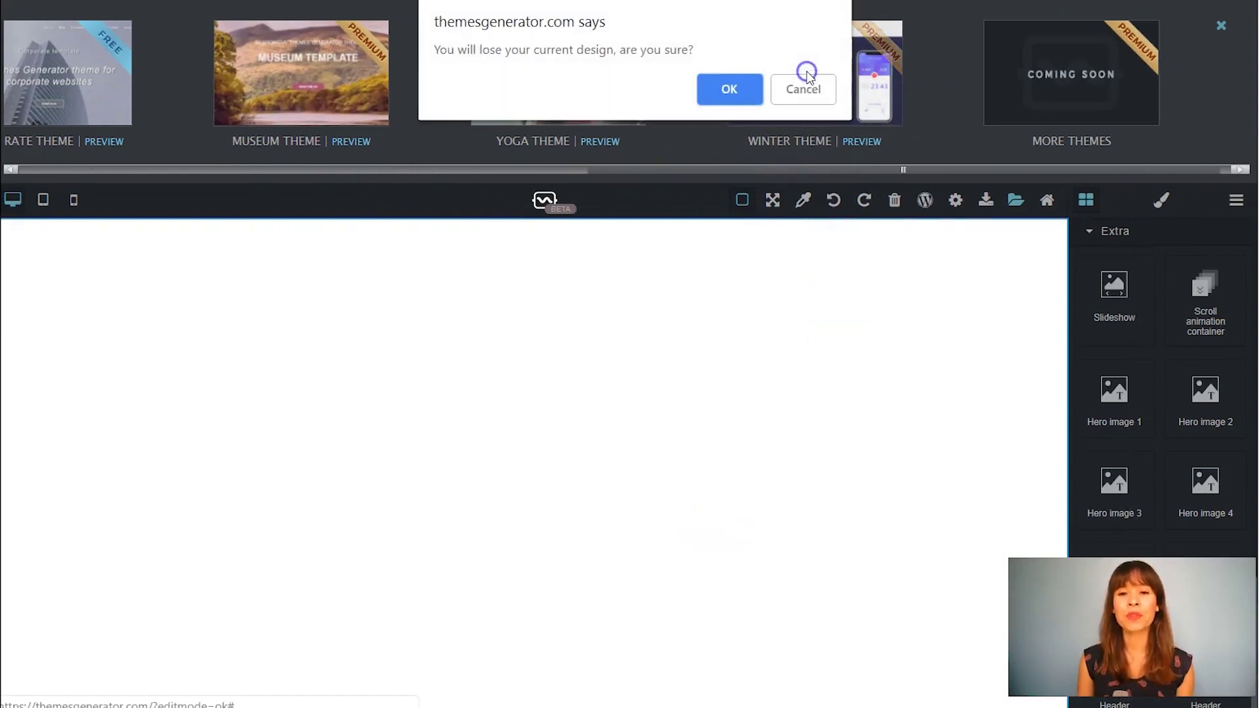
left_click(750, 91)
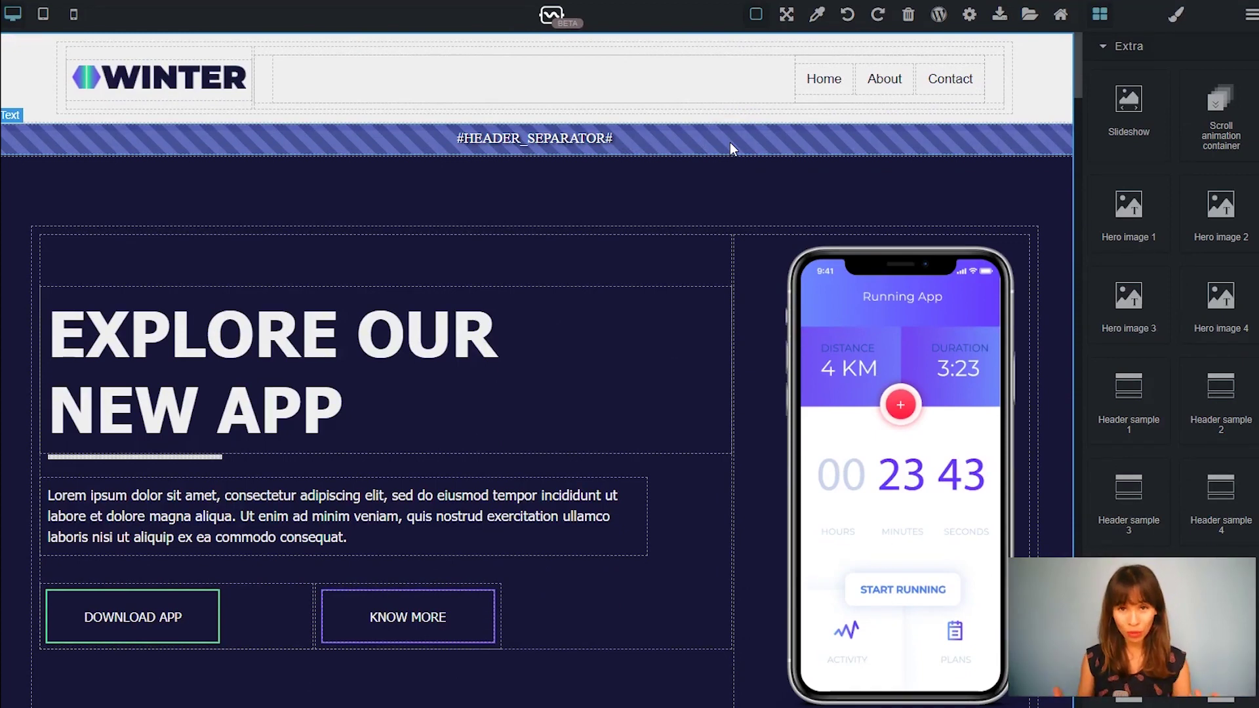
- Look through the Winter page layout and export the design as a WordPress template
scroll(723, 143, "down", 20)
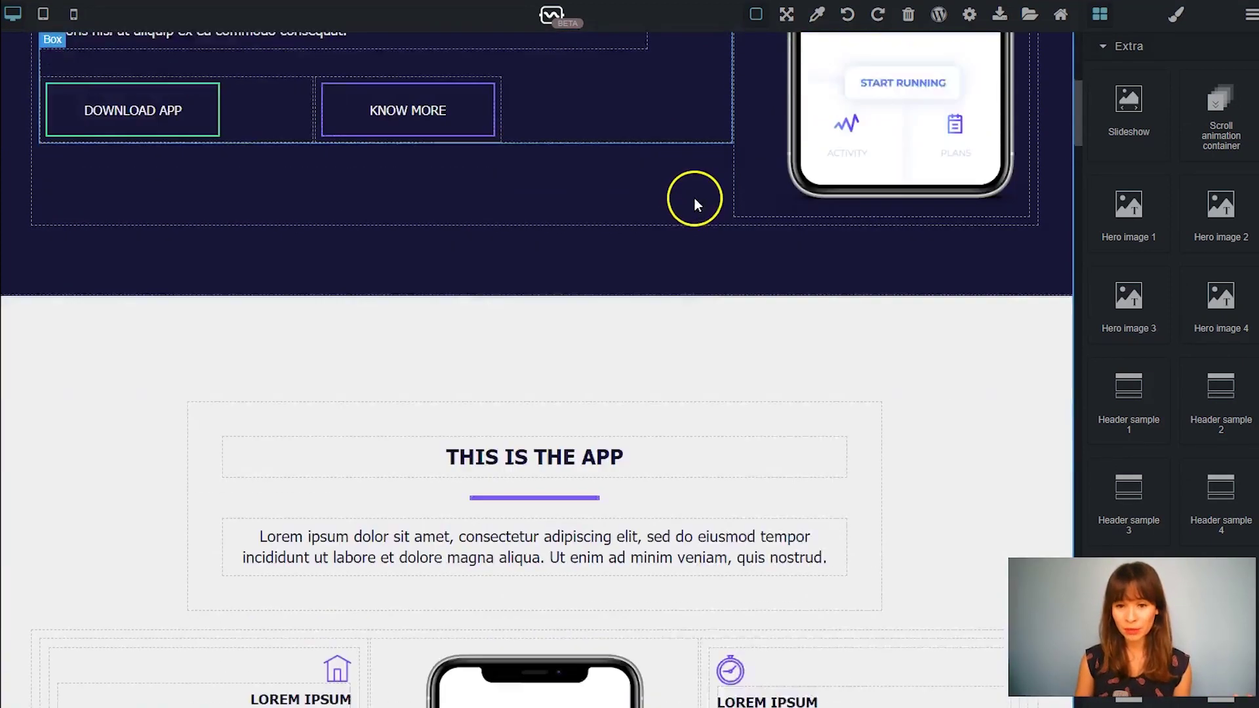
scroll(938, 178, "down", 20)
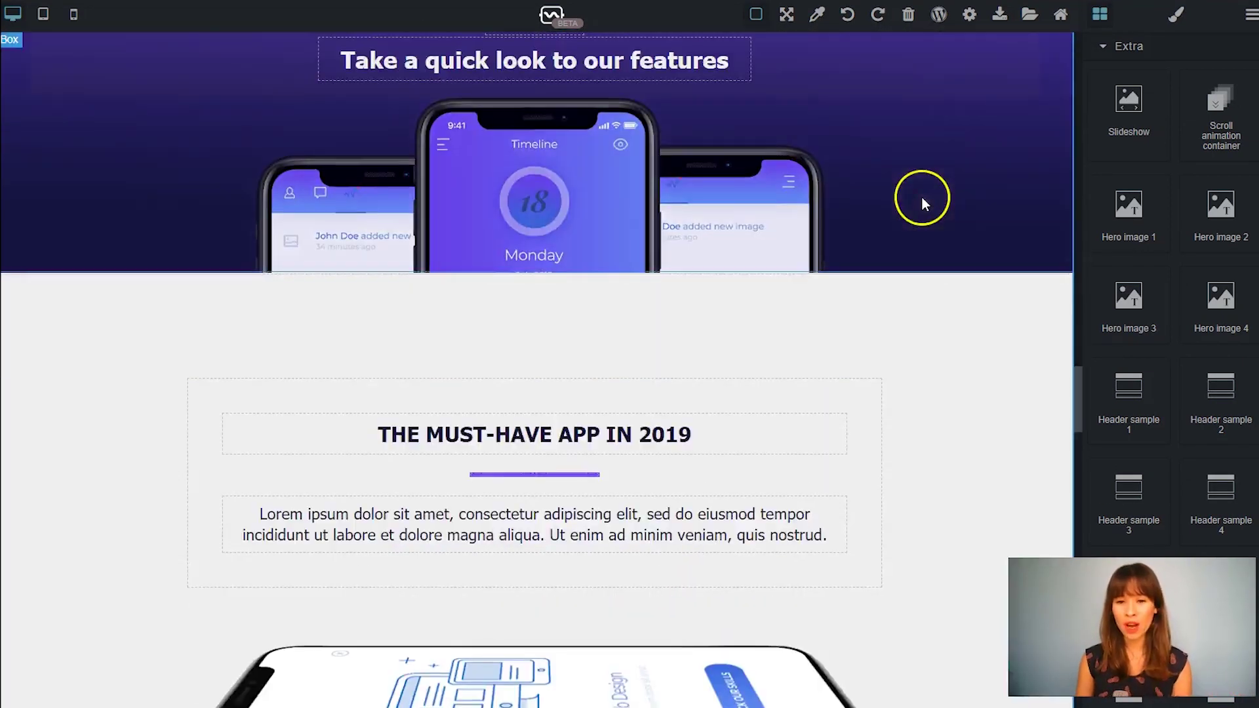
scroll(916, 216, "down", 5)
scroll(915, 213, "up", 10)
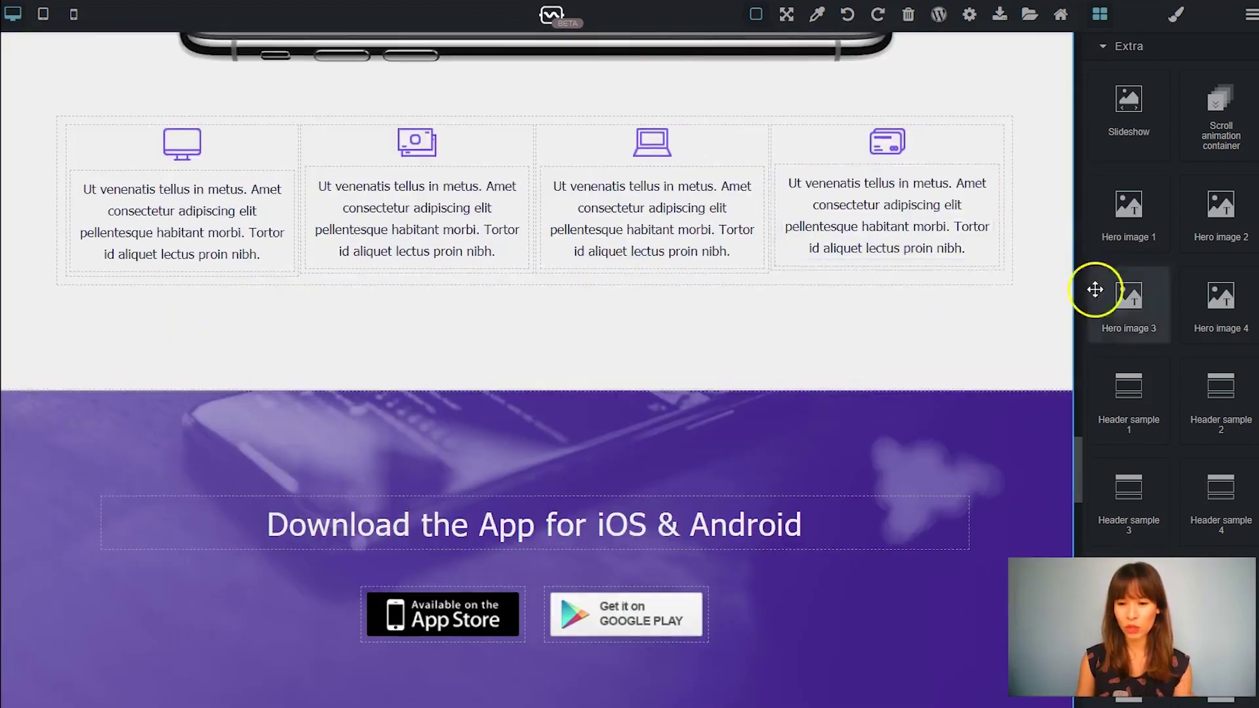
left_click_drag(1076, 470, 1064, 63)
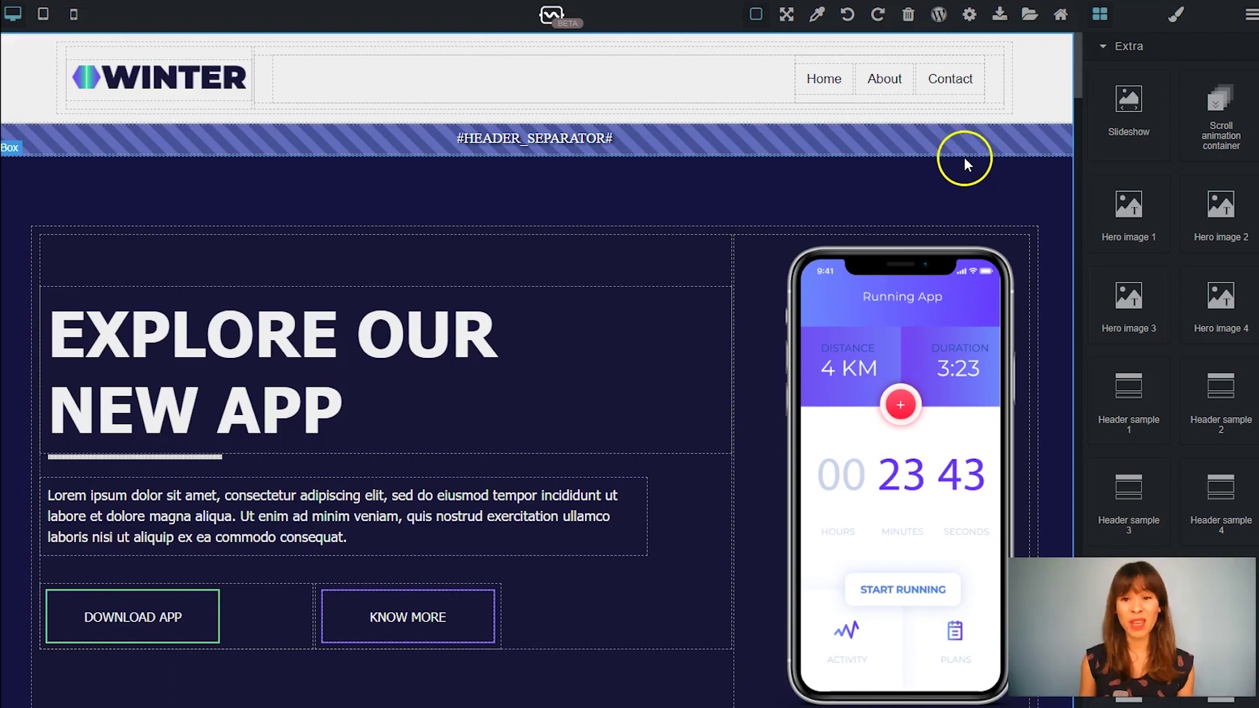
left_click(940, 15)
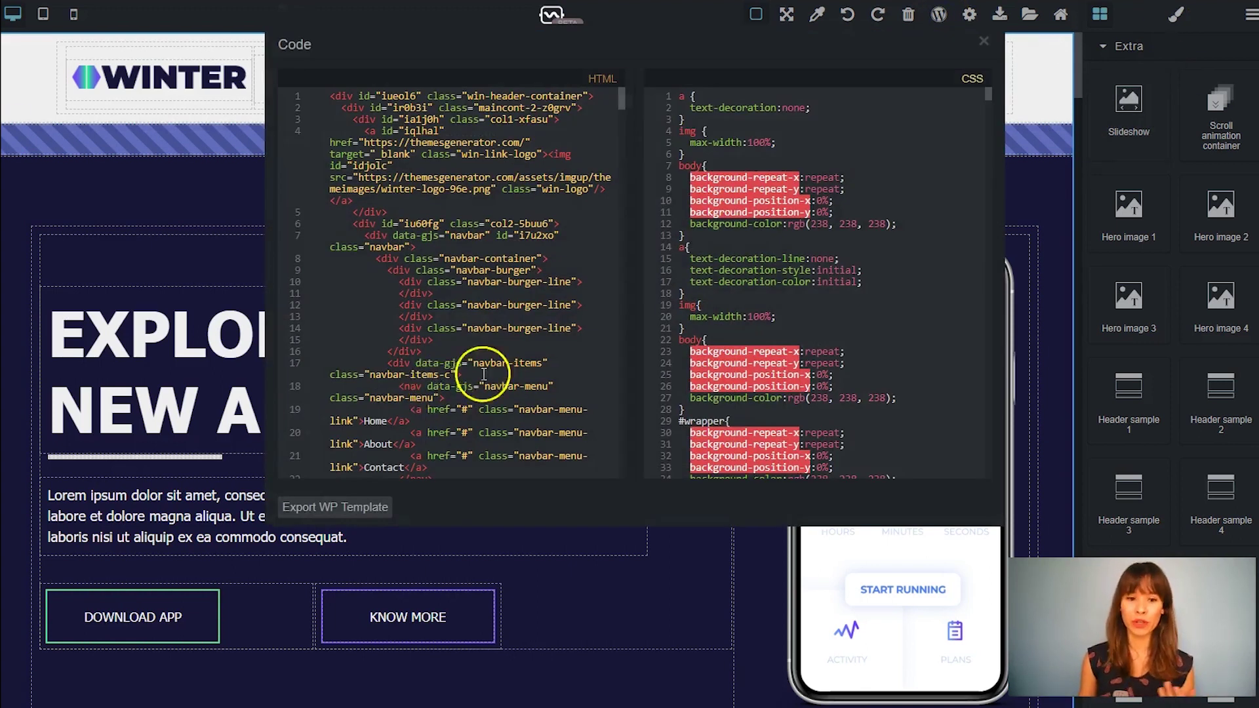
left_click(322, 510)
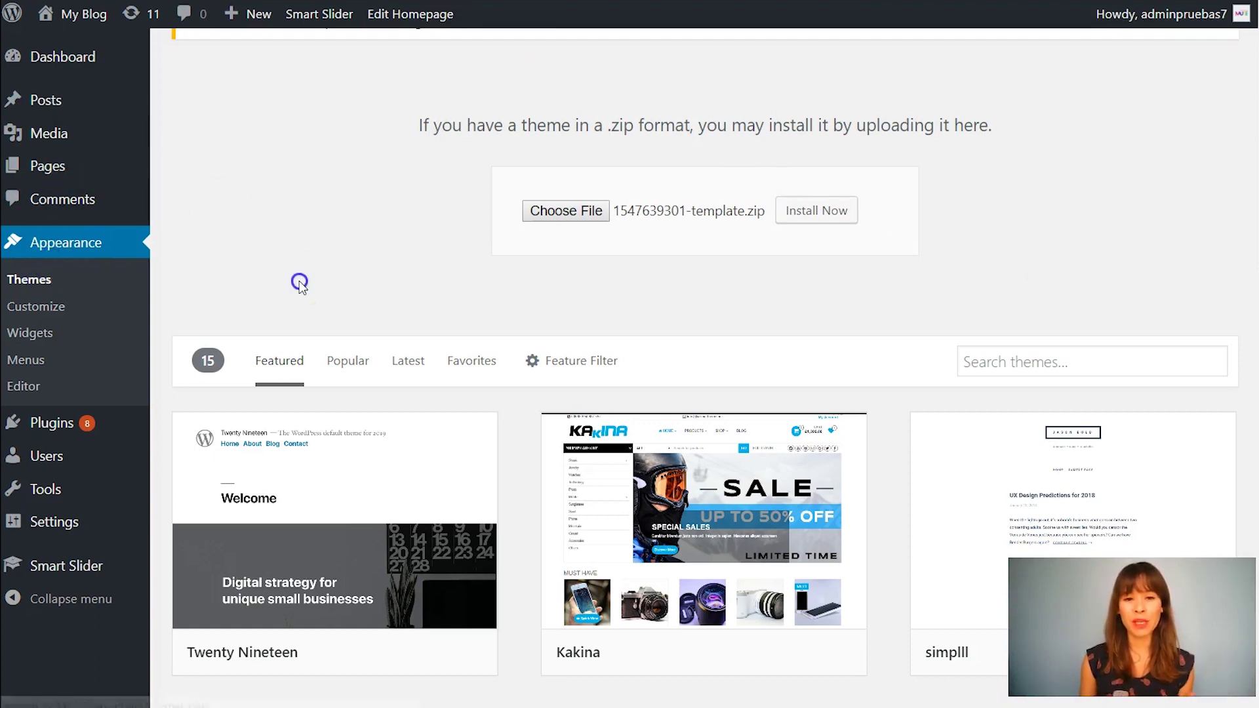
scroll(299, 282, "up", 2)
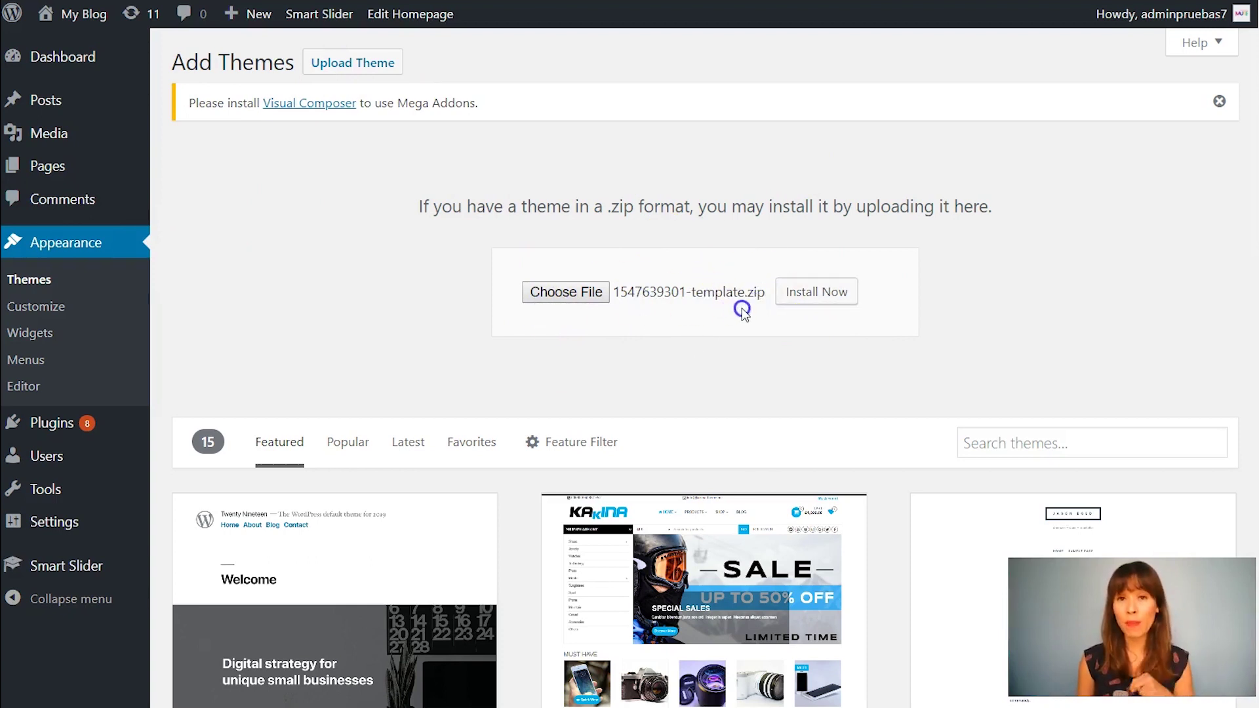
left_click(801, 292)
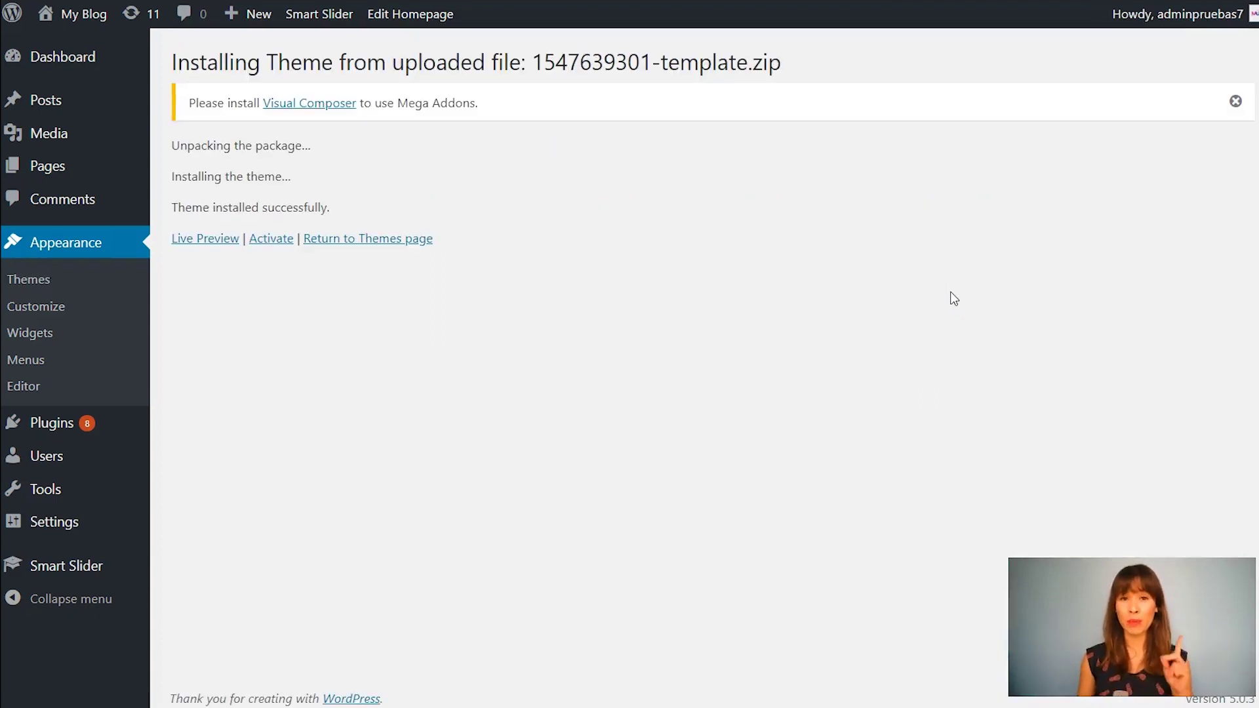
left_click(440, 427)
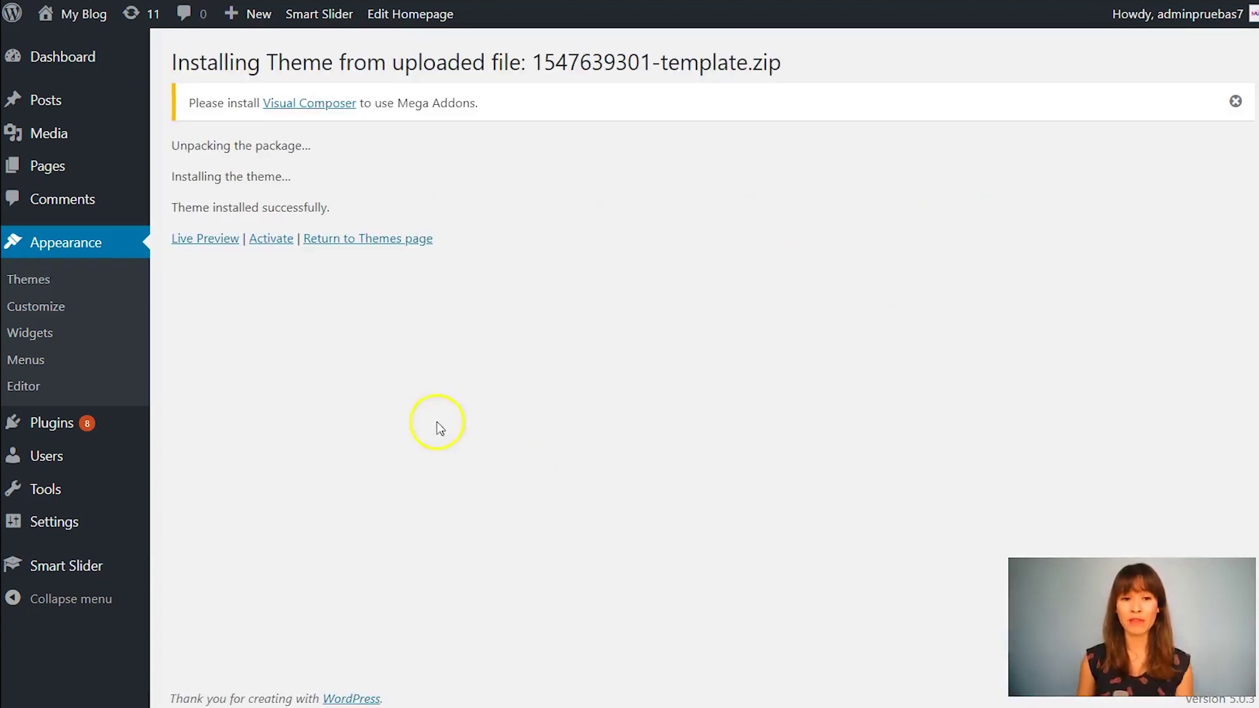
left_click(271, 239)
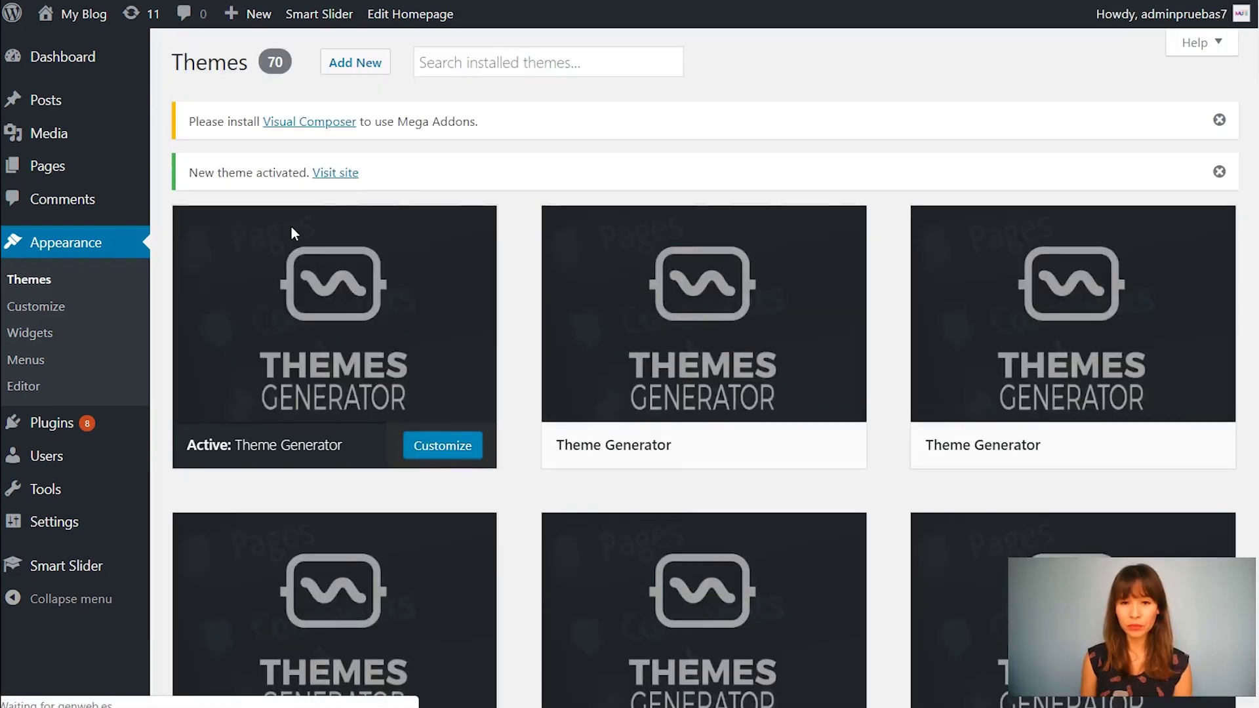
- Open the live site with the newly activated theme and review the sections of its home page
right_click(329, 178)
left_click(348, 176)
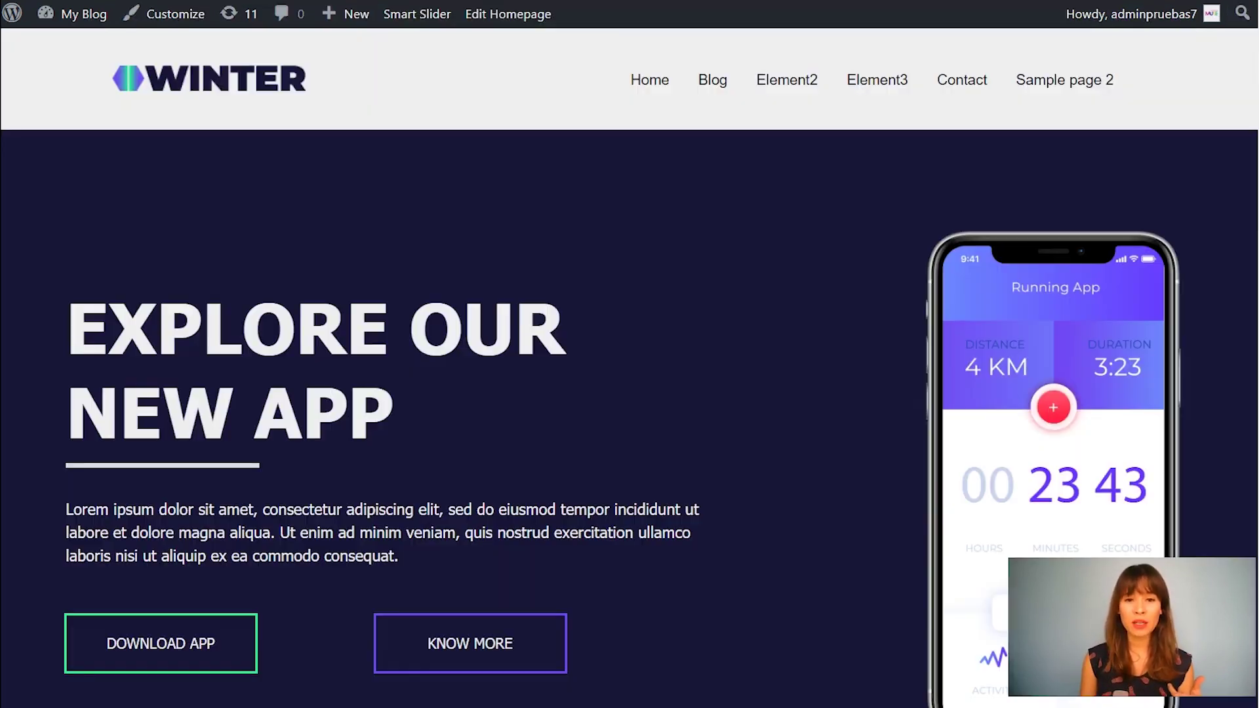
scroll(953, 177, "down", 15)
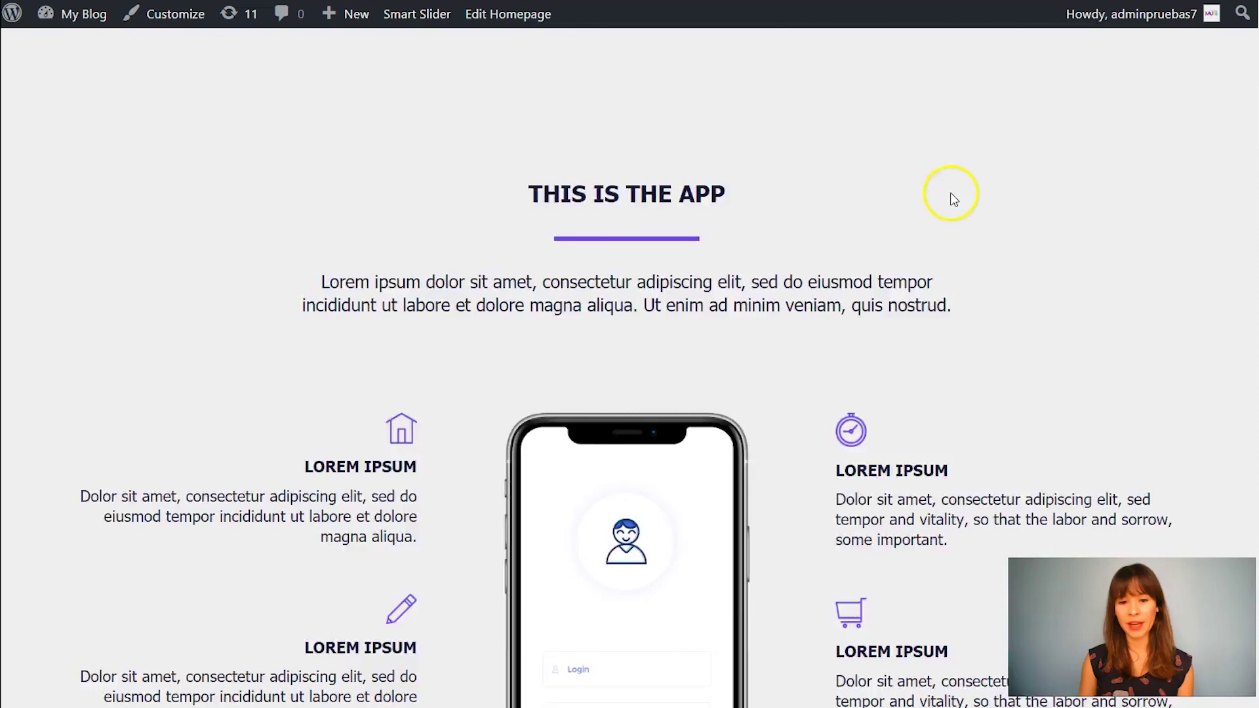
scroll(950, 194, "down", 20)
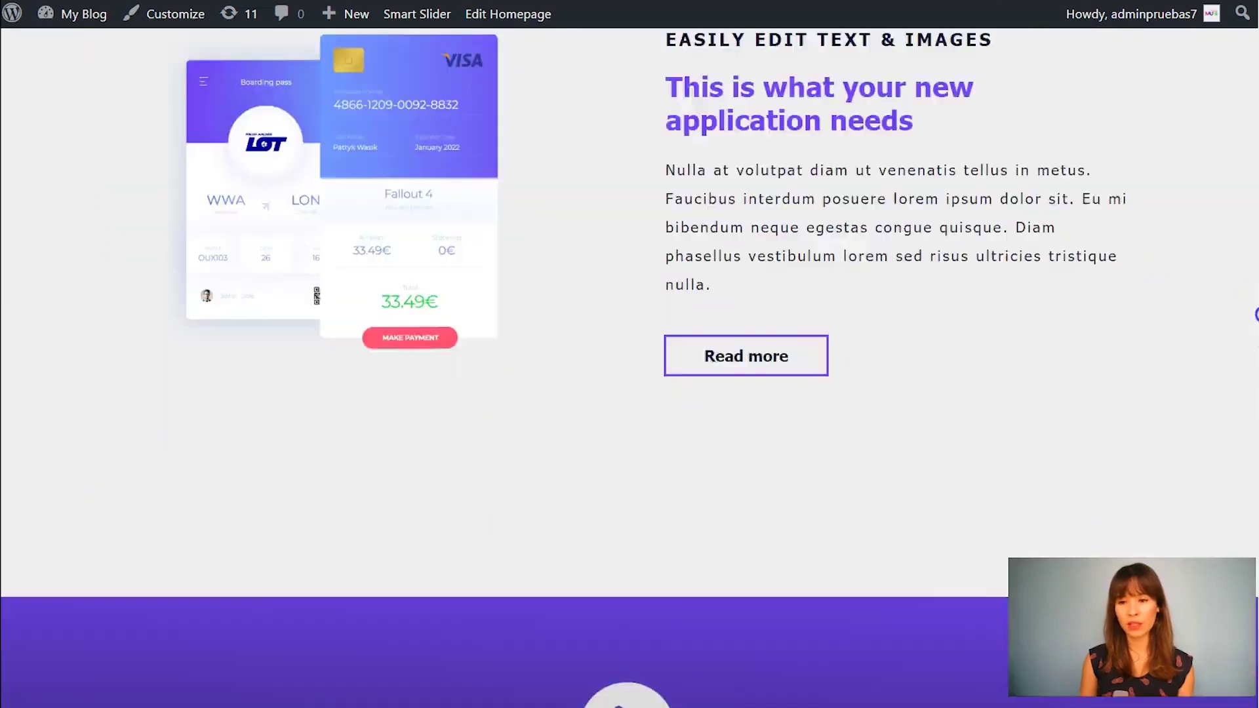
scroll(1239, 441, "up", 20)
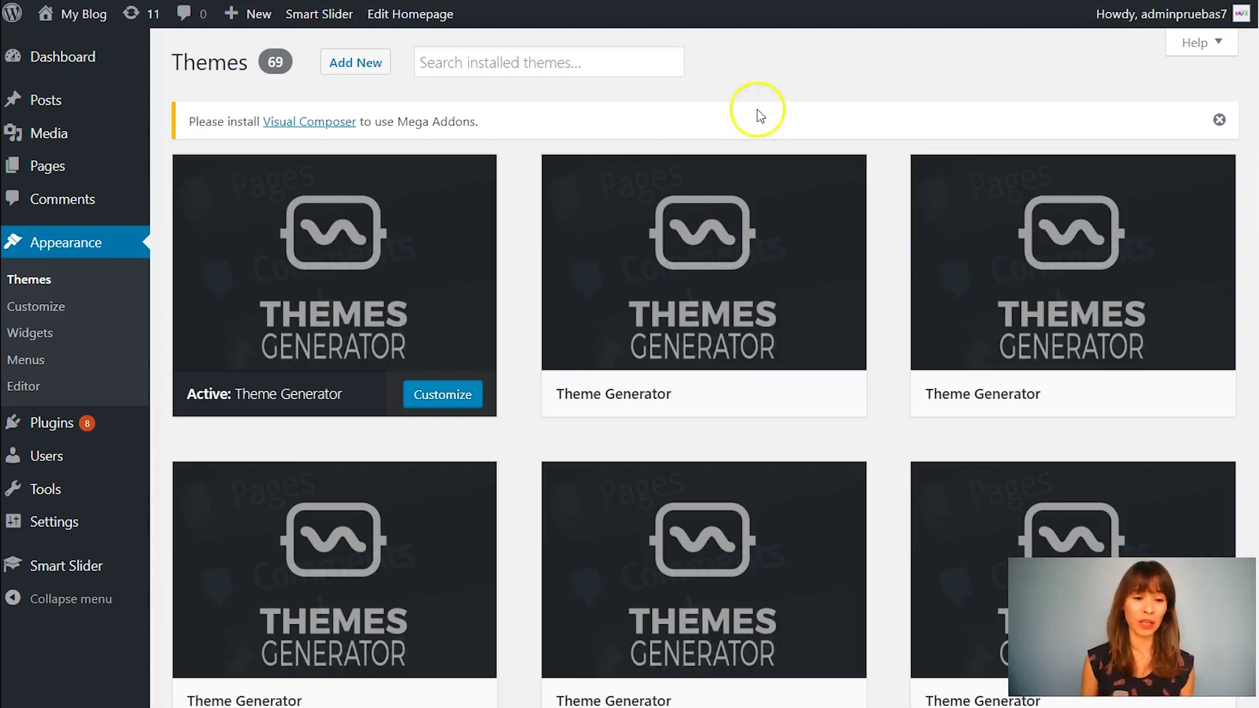
- Search the plugin directory for woocommerce, then install and activate the WooCommerce plugin by Automattic
mouse_move(39, 434)
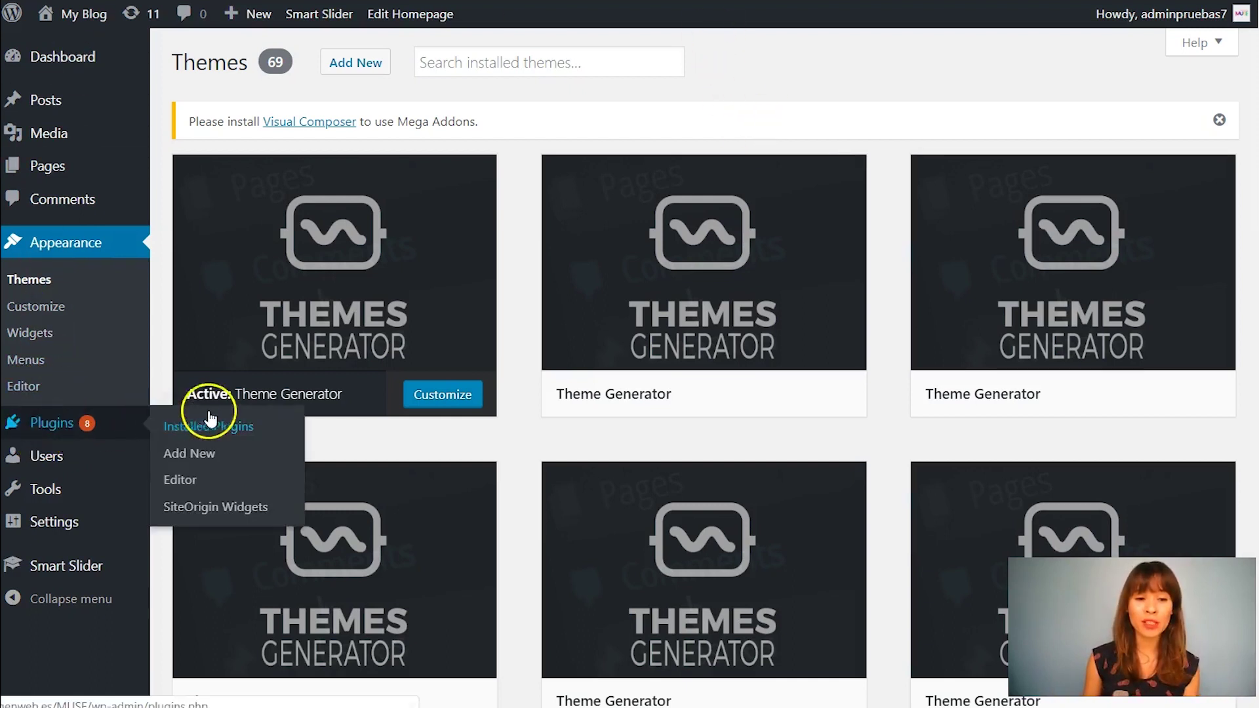
left_click(204, 459)
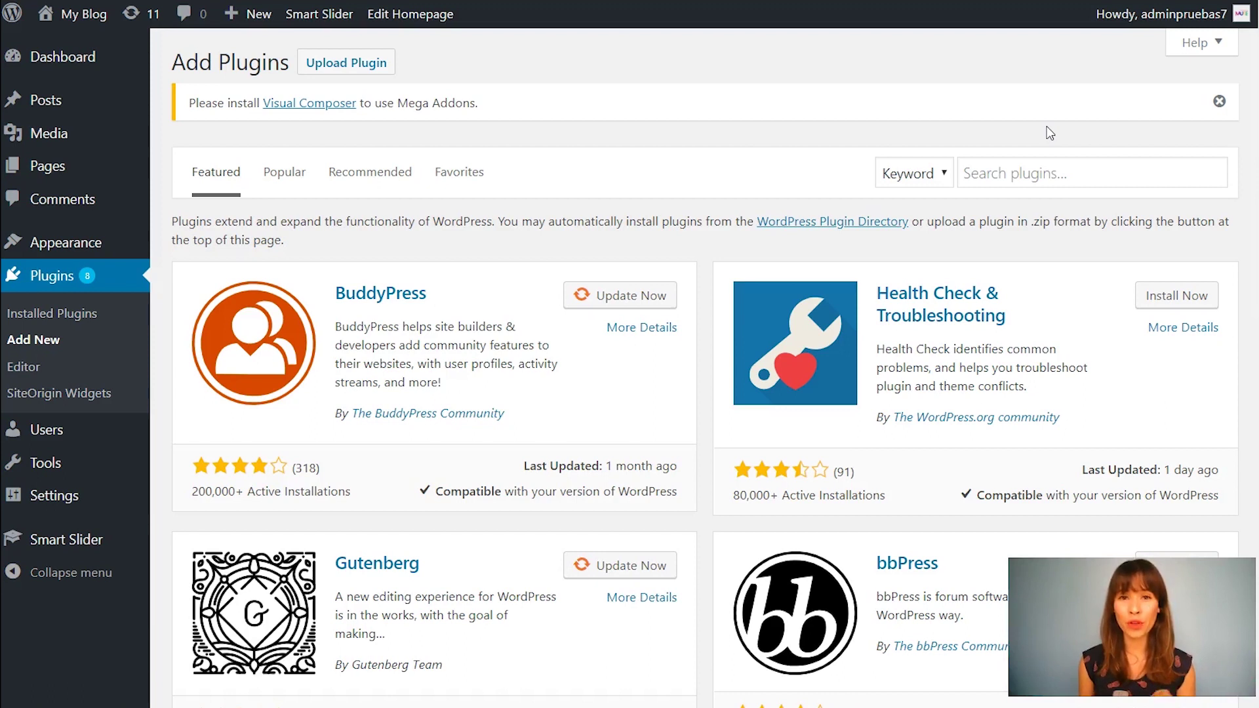
left_click(1038, 175)
type("woocom")
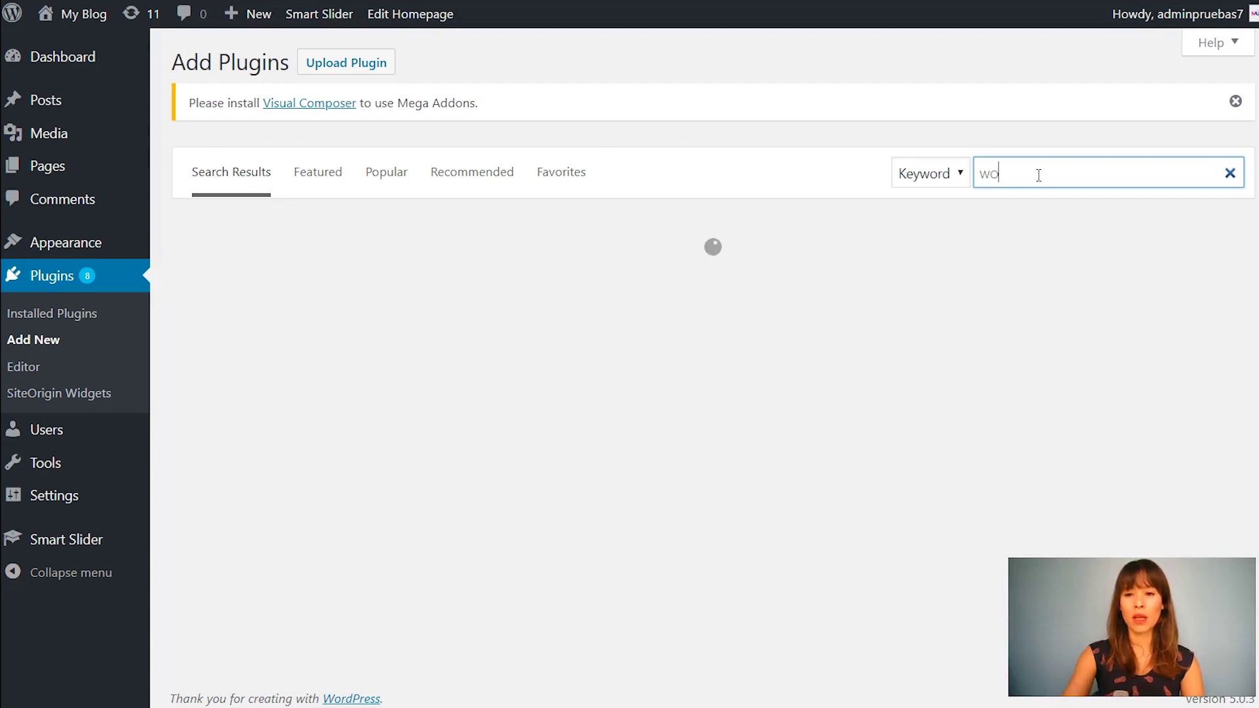
type("merce")
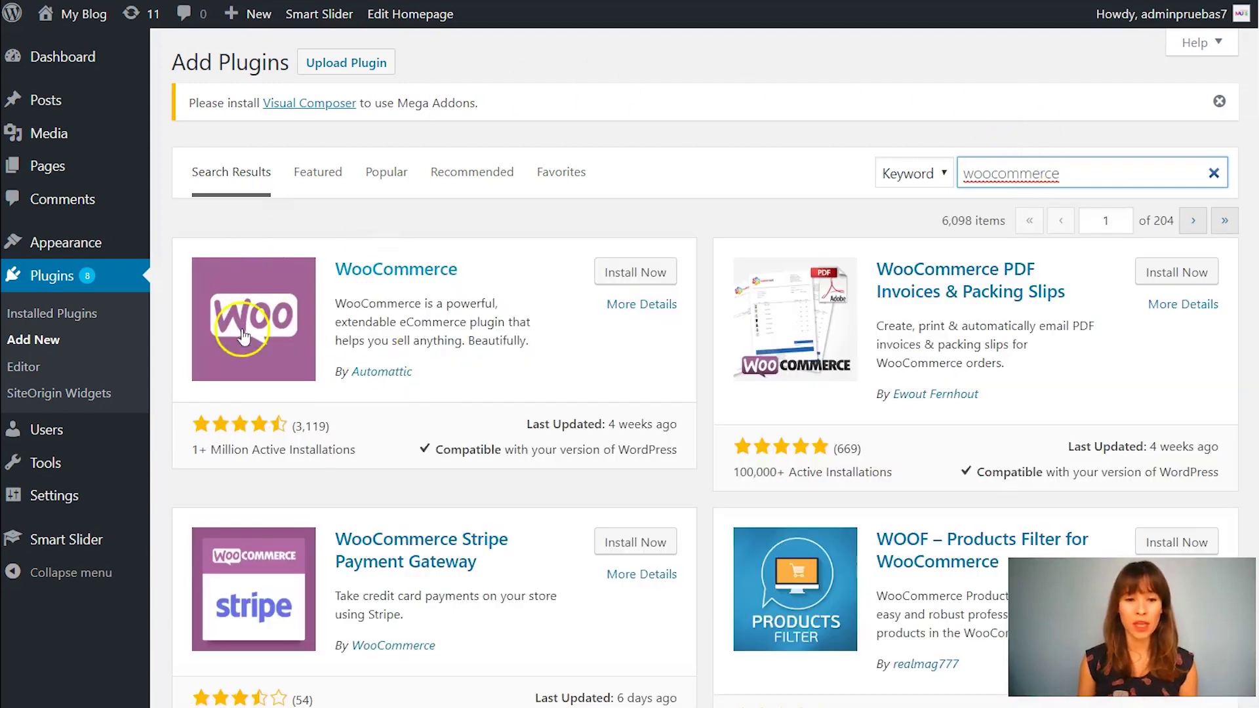
left_click(648, 259)
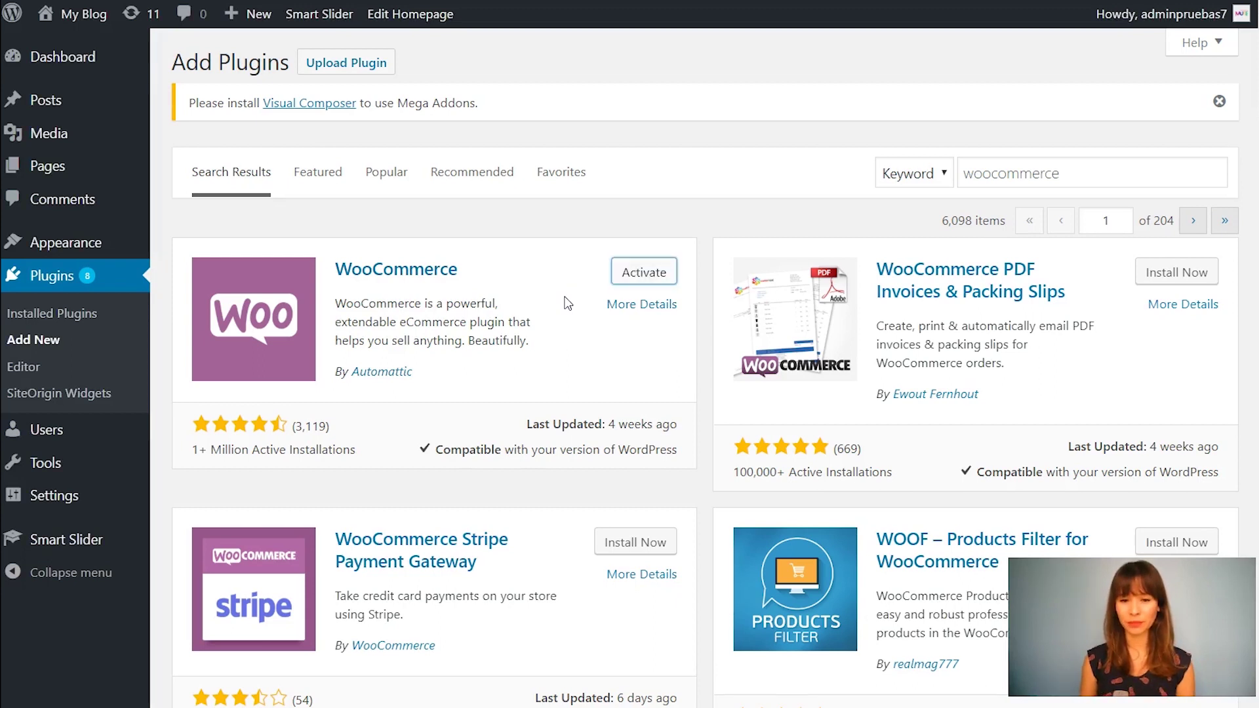
left_click(636, 274)
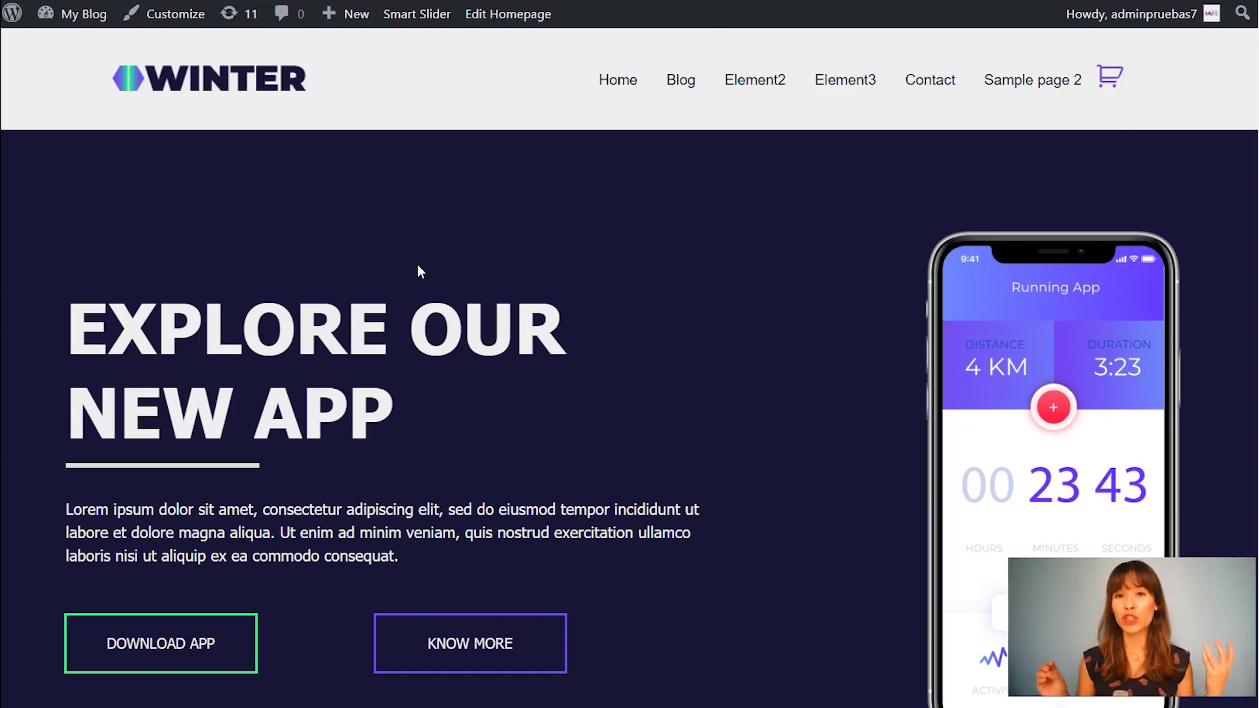
- Open the site's theme customizer and examine the Shop Styles and Site Layout settings
left_click(198, 14)
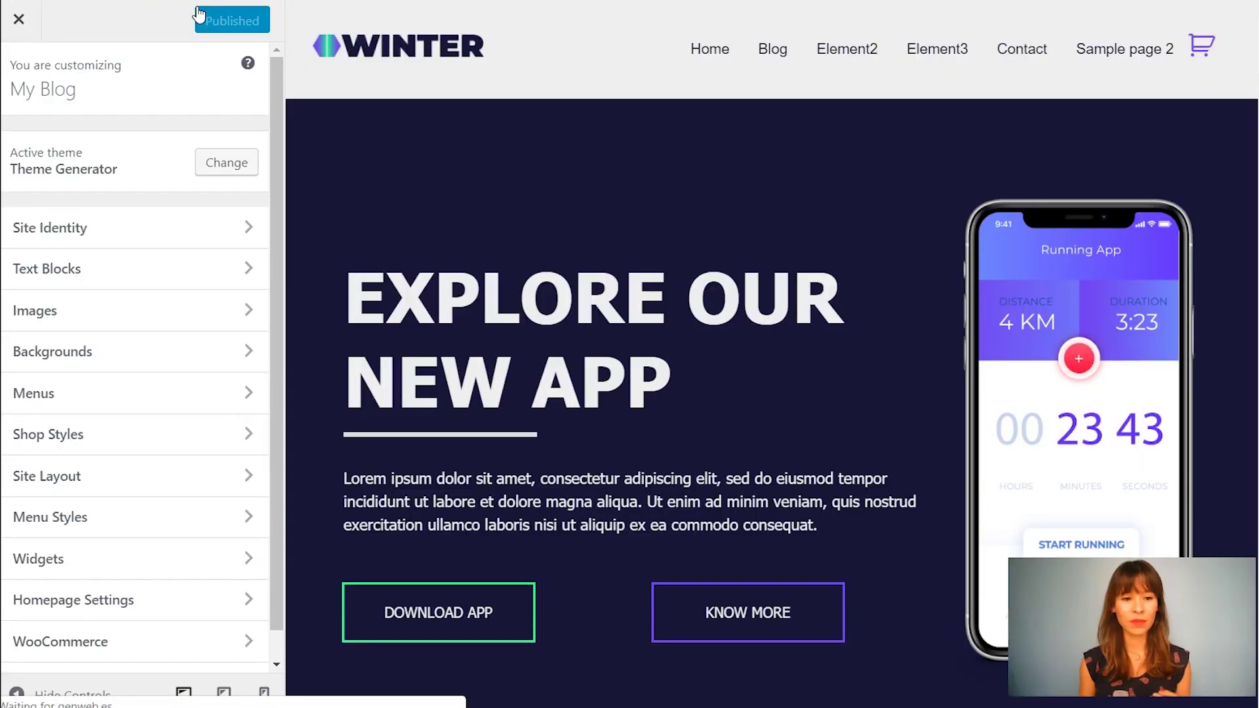
left_click(102, 440)
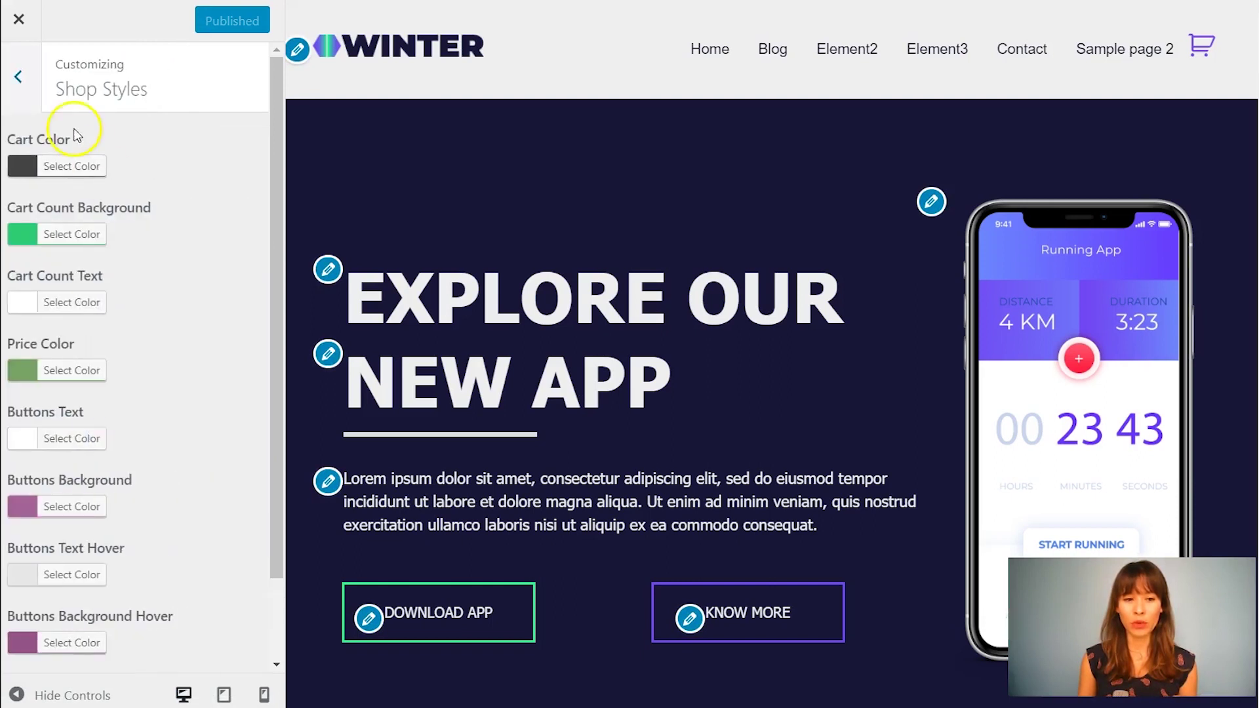
scroll(129, 393, "down", 2)
scroll(163, 486, "up", 2)
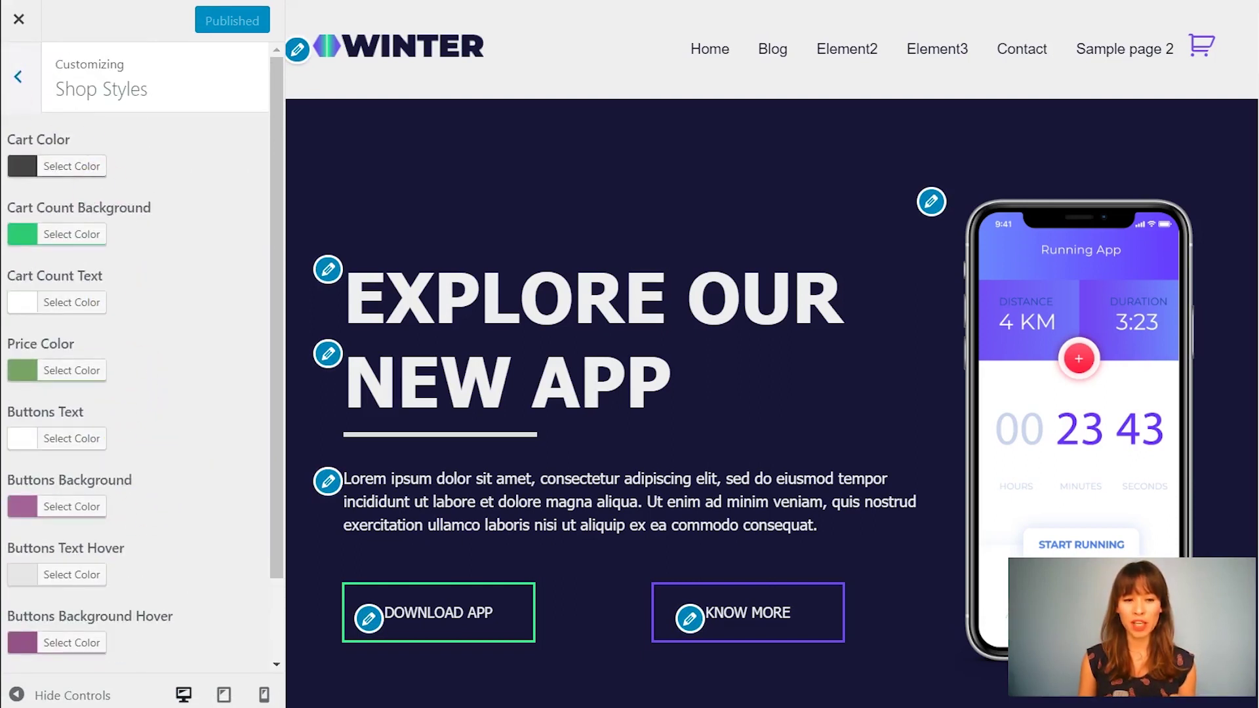
left_click(13, 77)
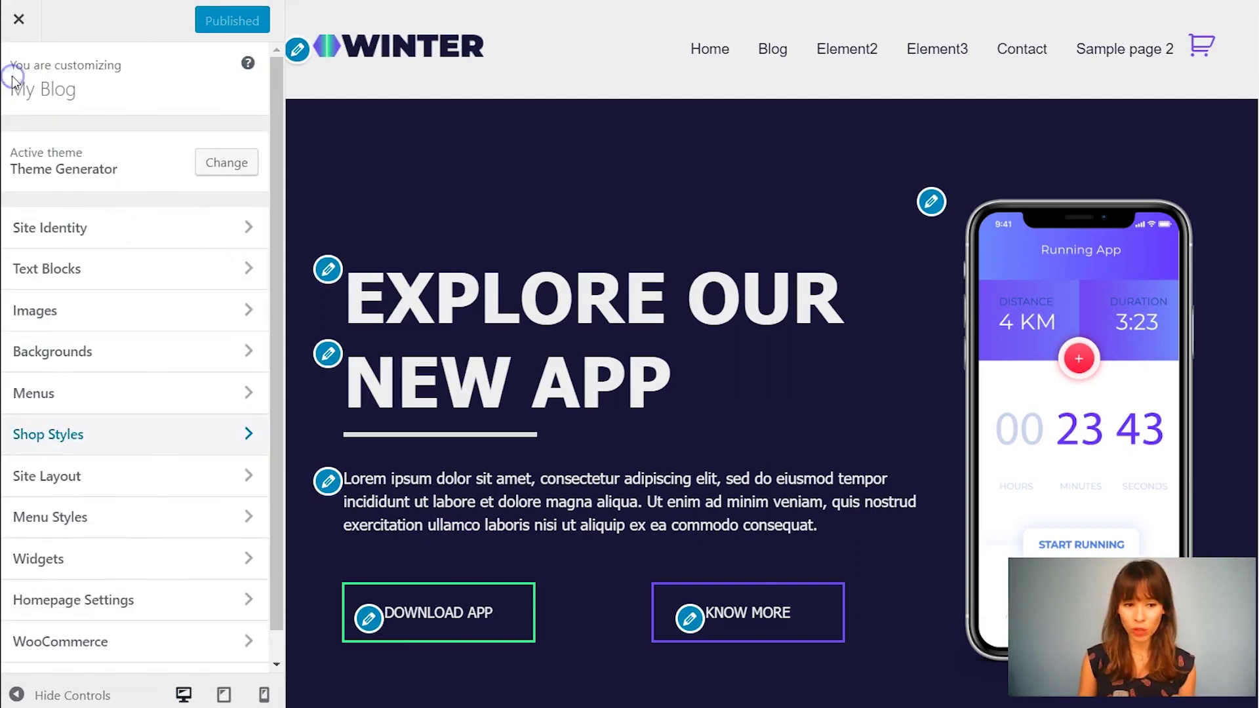
left_click(132, 477)
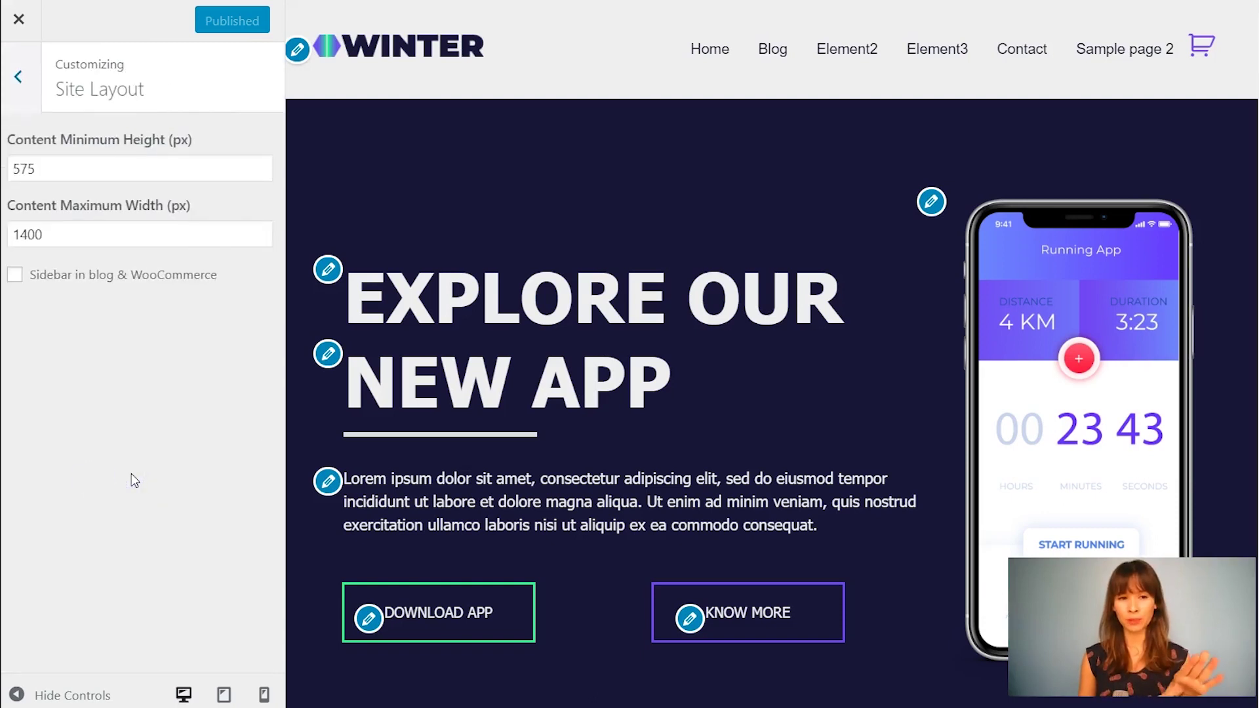
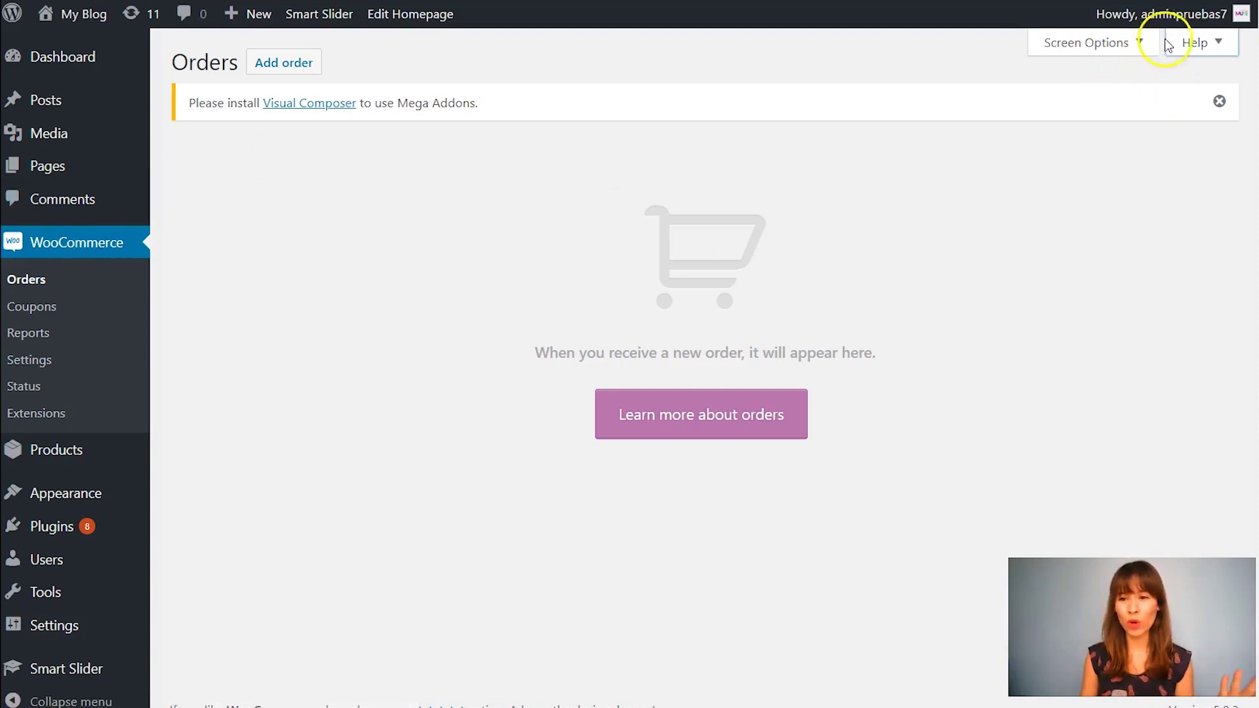
- Launch the WooCommerce setup wizard from the Orders page help and look over its store setup form
left_click(1204, 44)
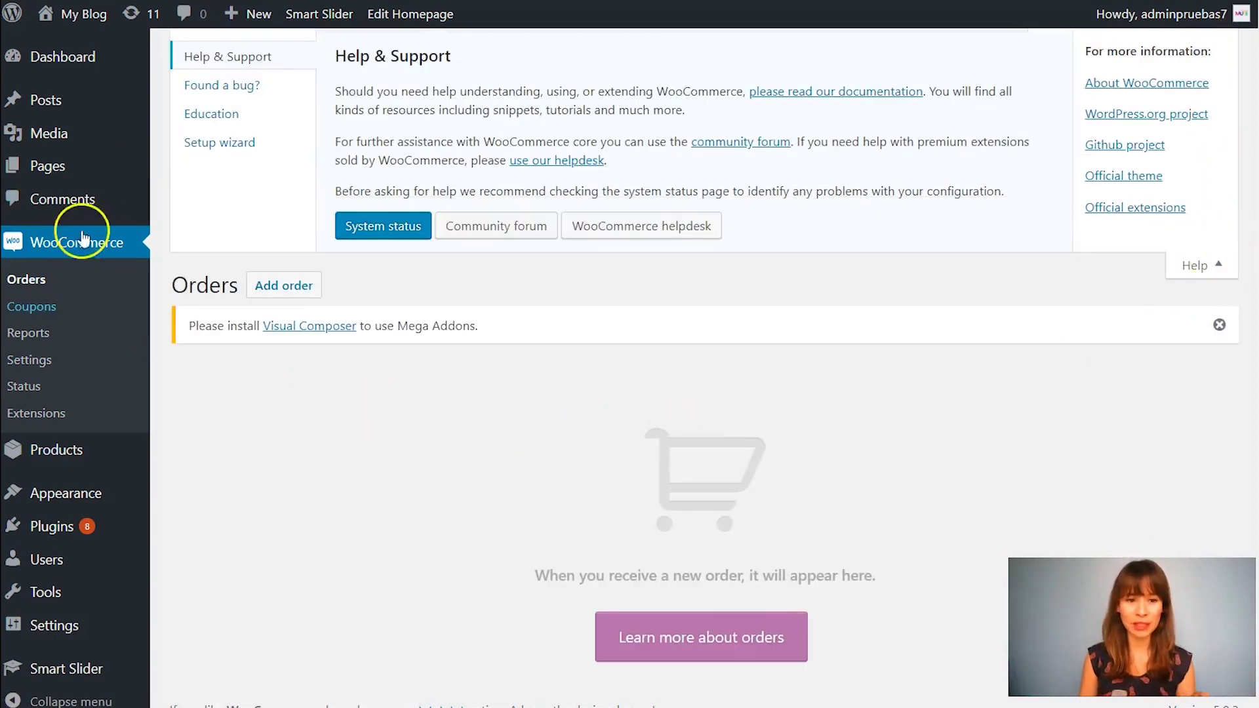
left_click(234, 152)
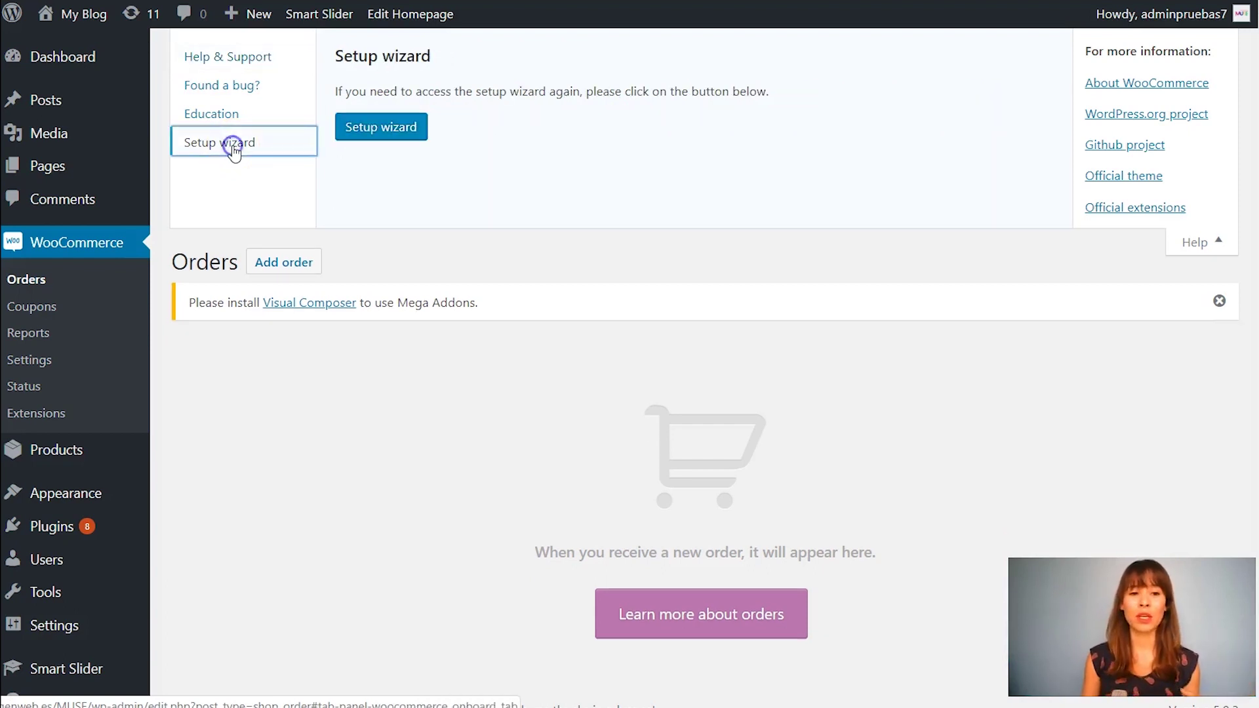
left_click(407, 124)
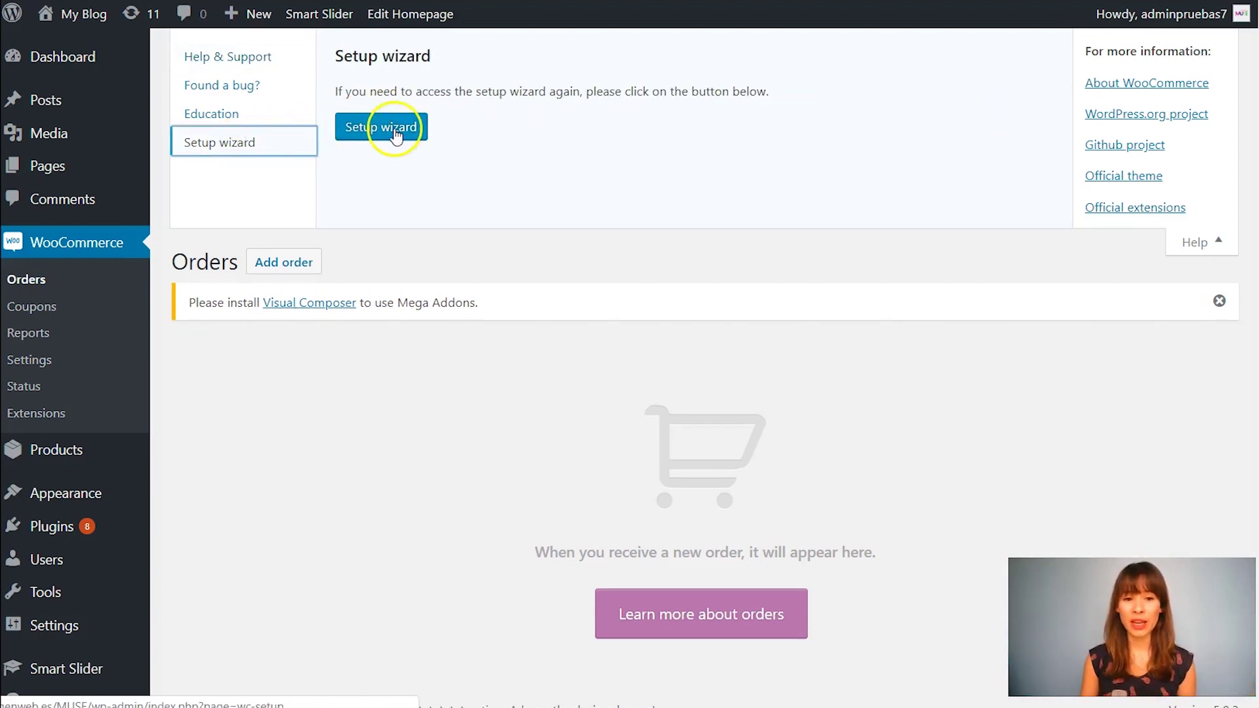
left_click(396, 134)
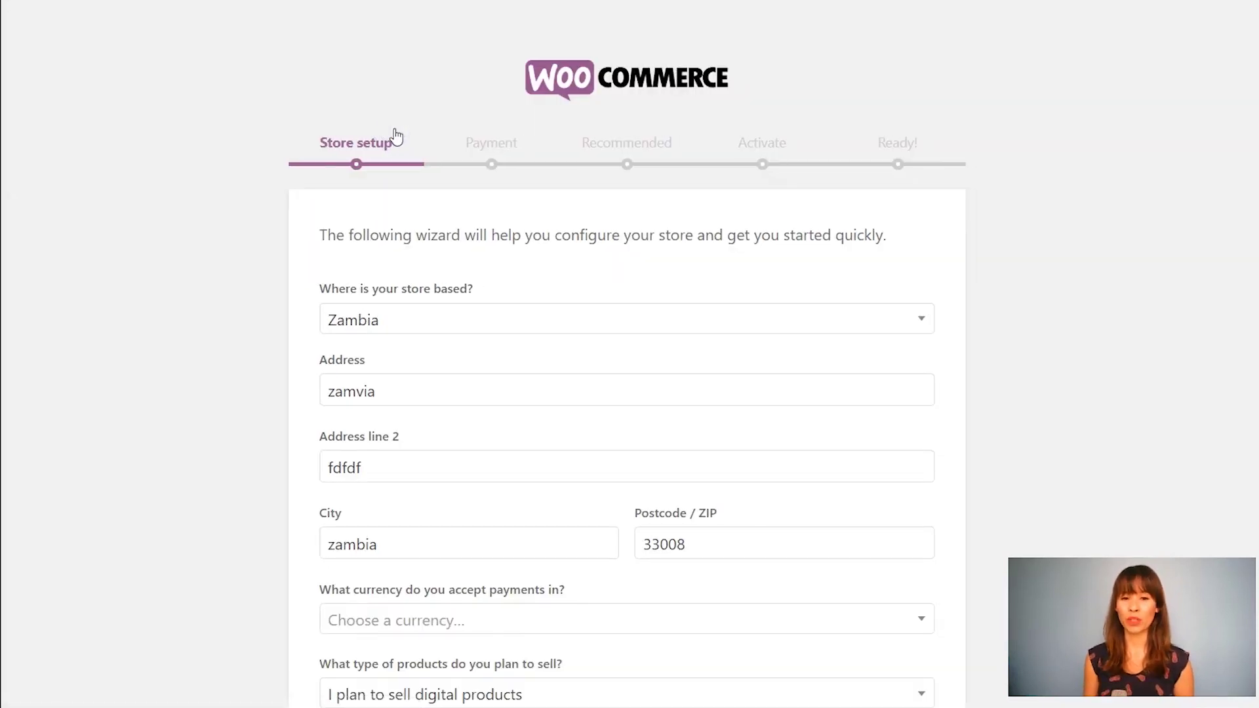
scroll(1127, 253, "down", 3)
scroll(1127, 253, "up", 3)
scroll(1132, 254, "down", 3)
scroll(1133, 254, "up", 3)
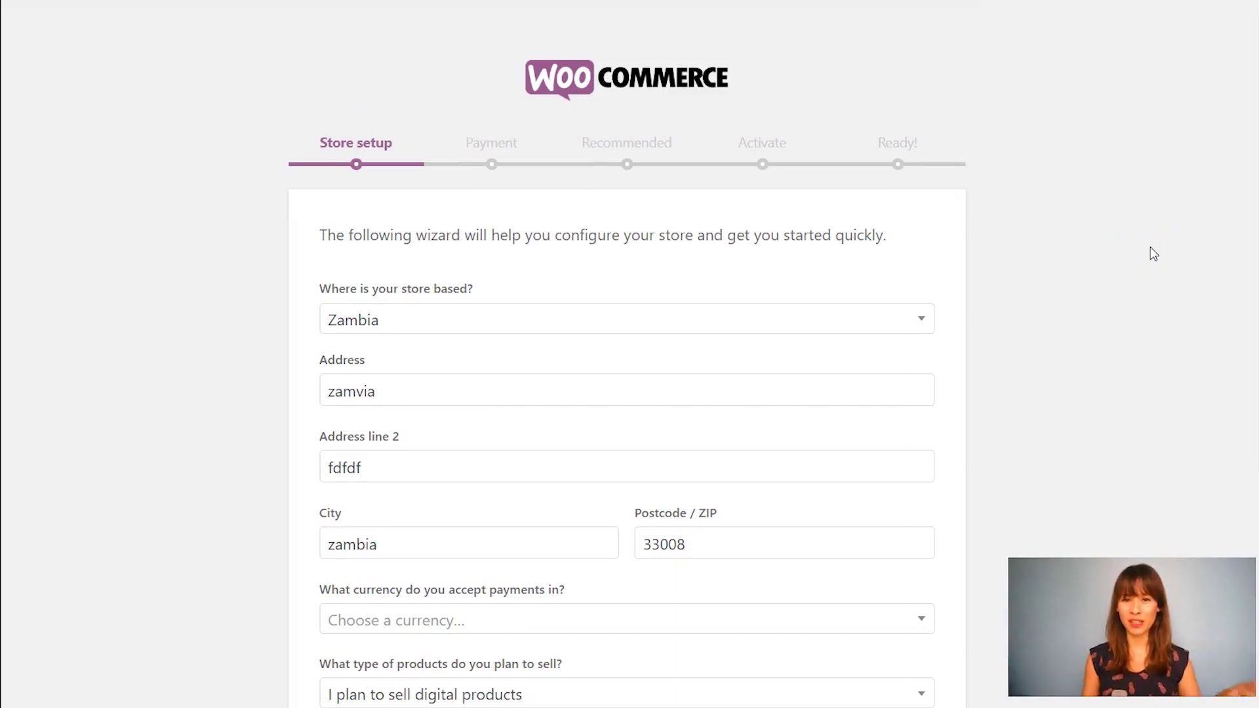
- Set the store's base country to South Africa in the store setup form
scroll(801, 367, "down", 2)
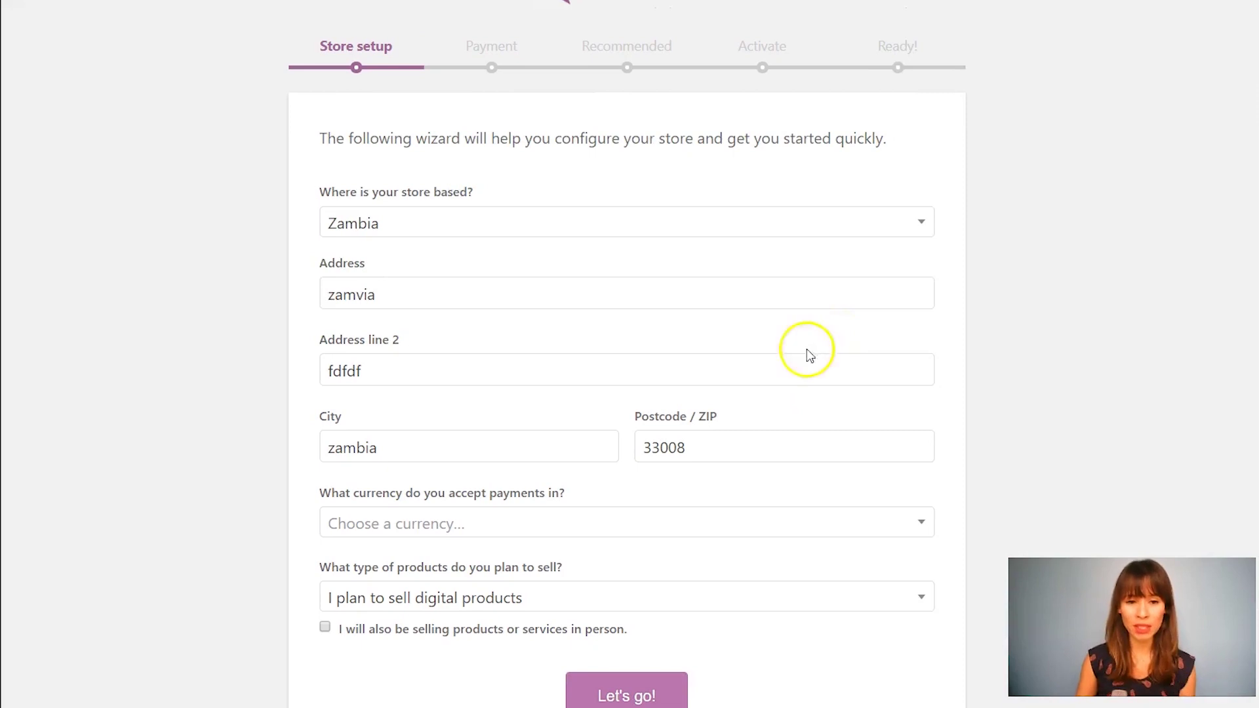
left_click(540, 223)
scroll(829, 367, "up", 9)
scroll(830, 371, "down", 4)
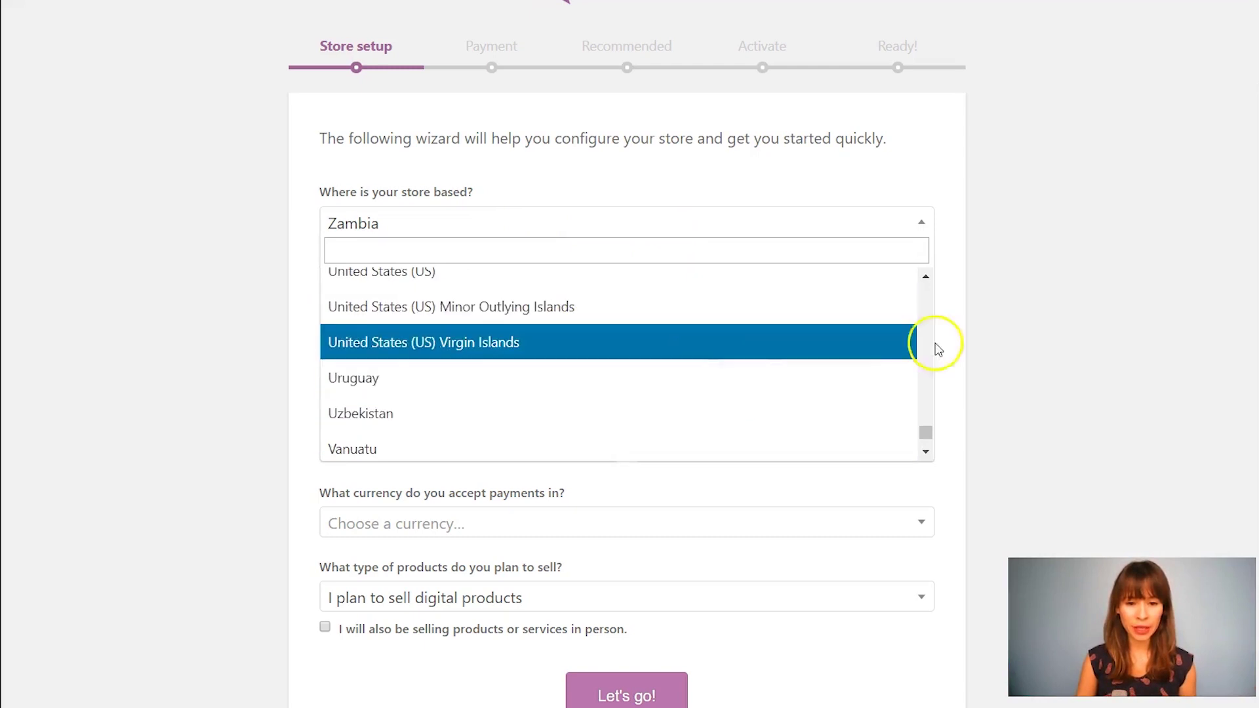
left_click_drag(927, 428, 927, 411)
scroll(771, 400, "down", 1)
scroll(771, 400, "up", 1)
left_click(746, 372)
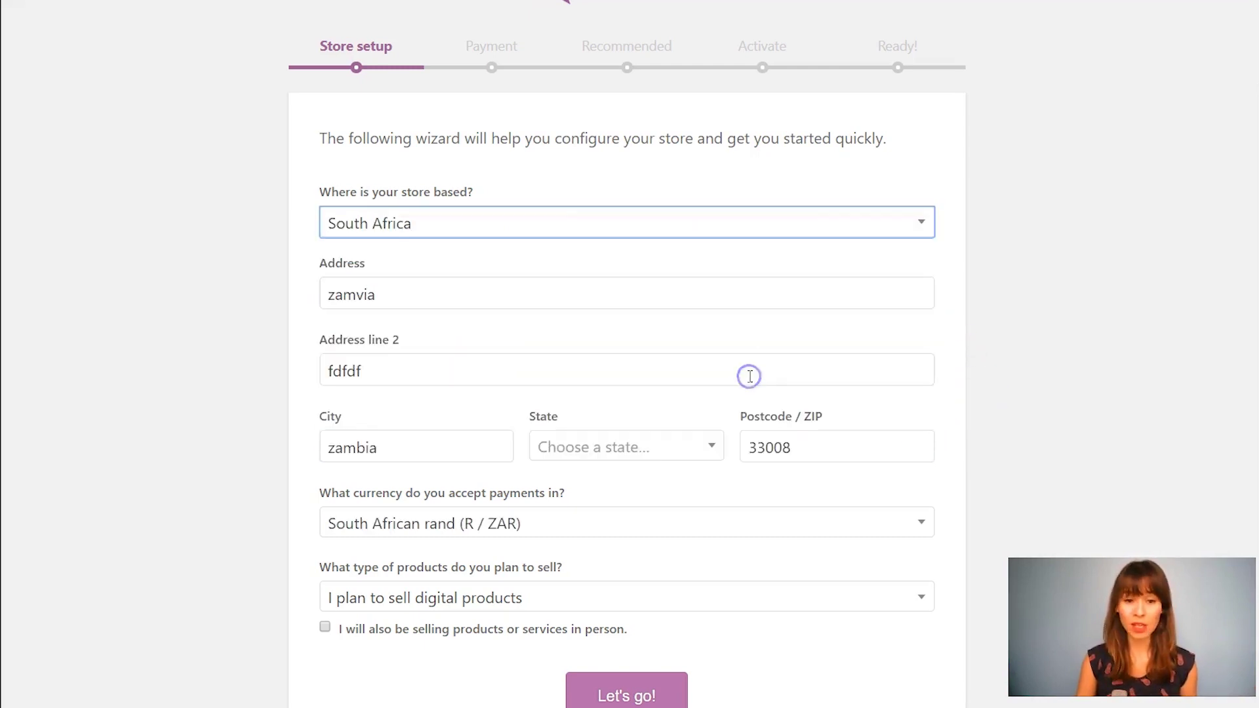
- Replace the contents of the store's Address and Address line 2 fields with the store's own address details
double_click(388, 308)
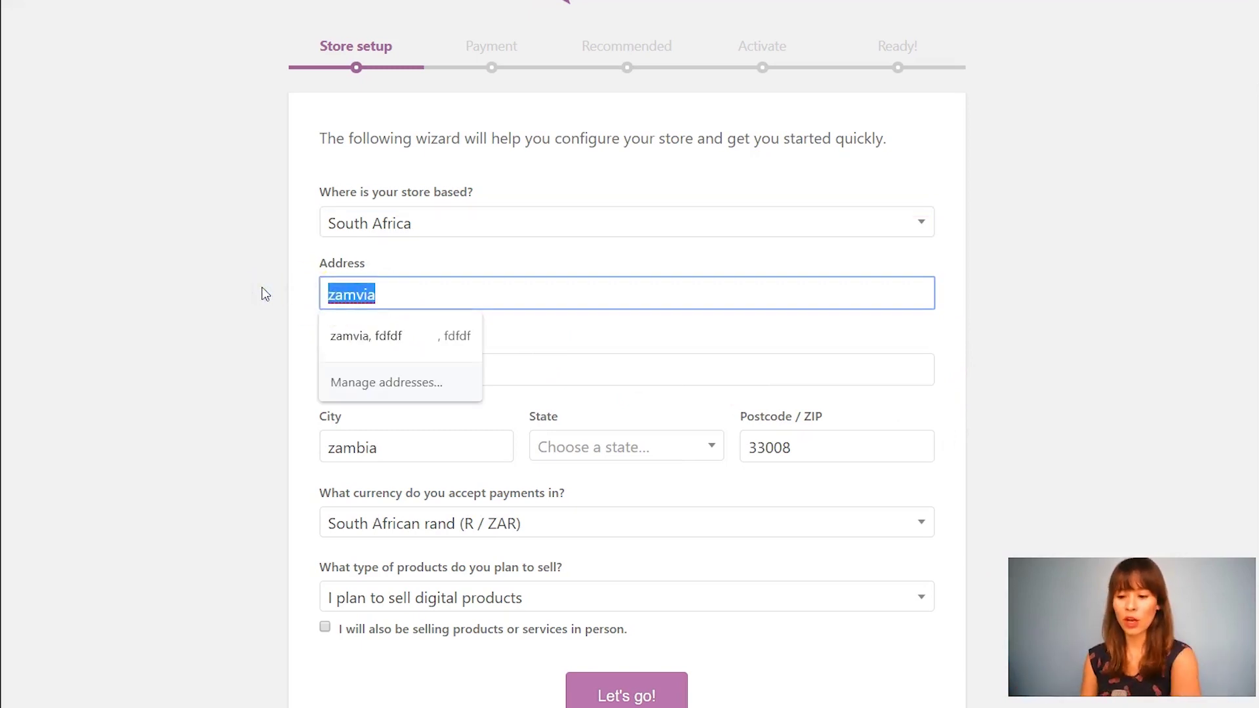
key("BackSpace")
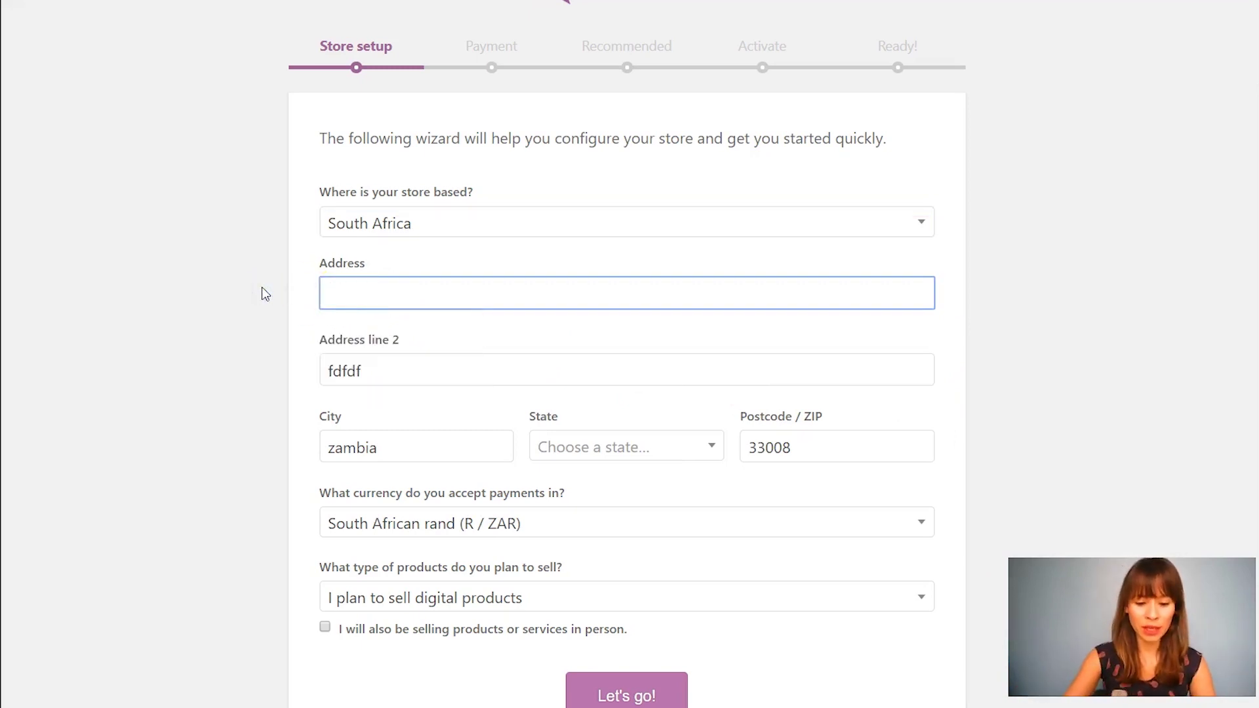
type("This is my addrees")
left_click_drag(390, 369, 315, 379)
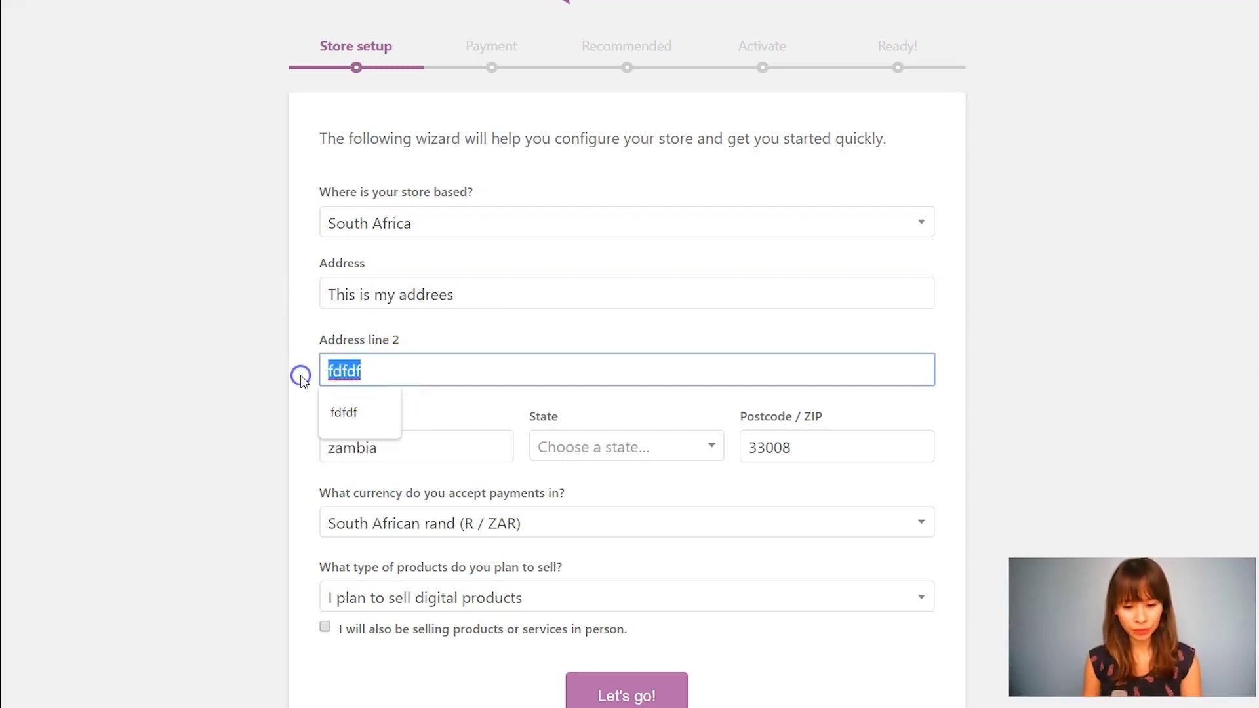
type("20")
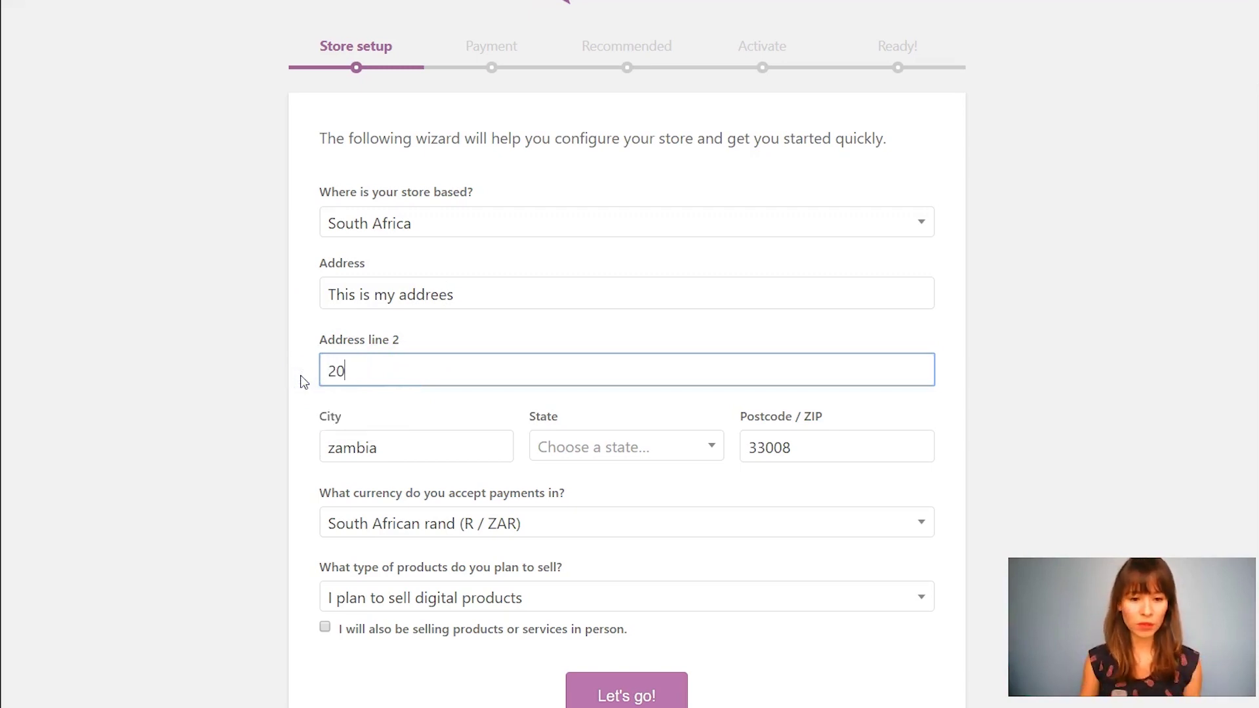
- Replace the store's city with Pretoria
left_click_drag(435, 451, 274, 450)
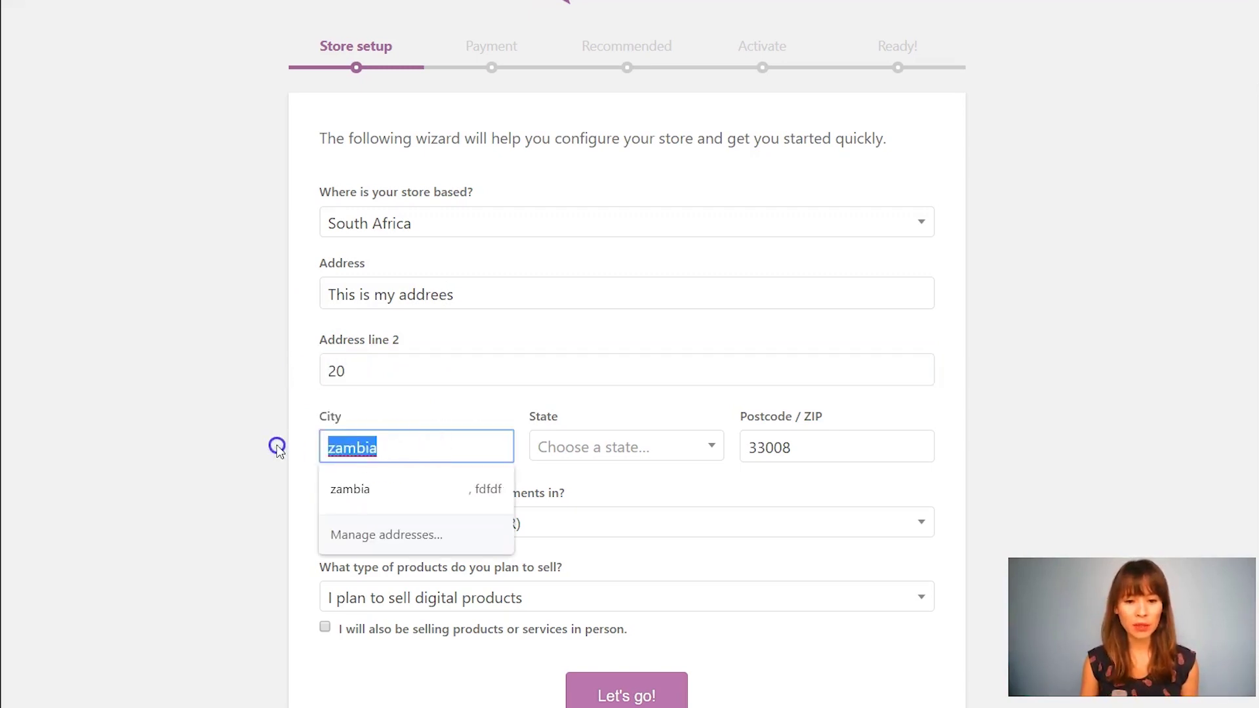
type("Petr")
key("BackSpace")
key("BackSpace")
key("BackSpace")
type("re")
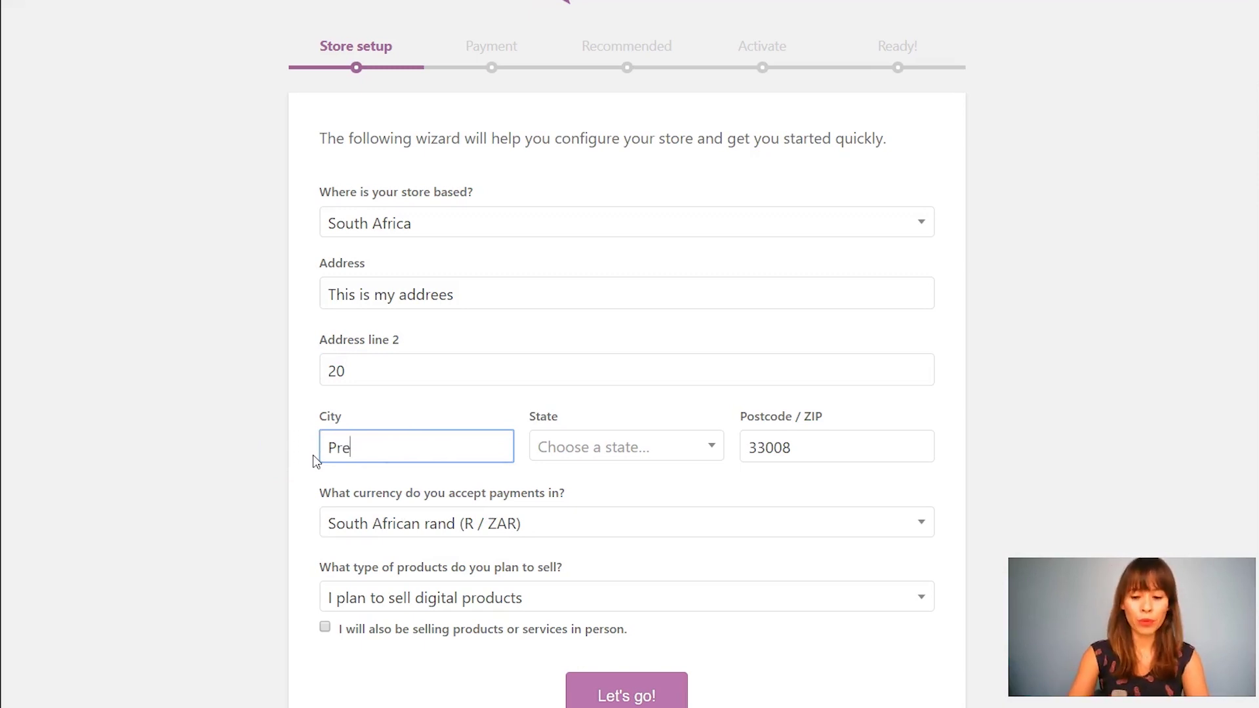
type("toria")
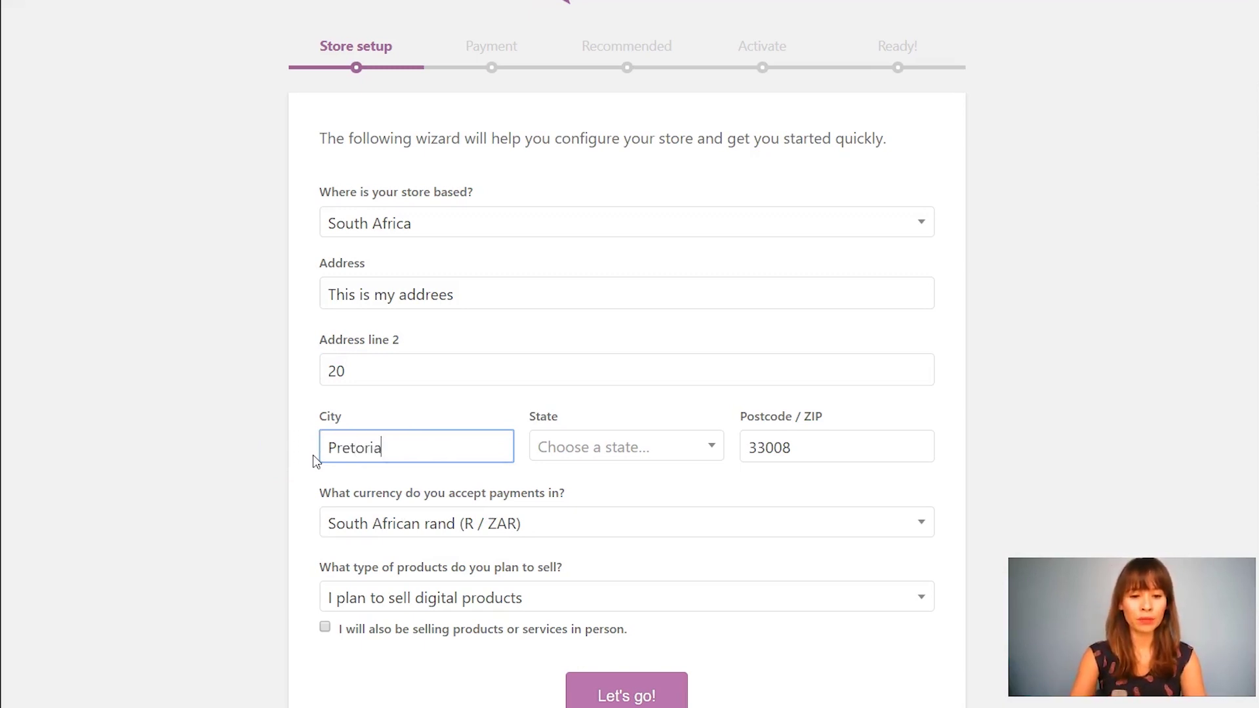
- Replace the ending of the existing postcode to enter the store's new Postcode / ZIP
left_click(892, 419)
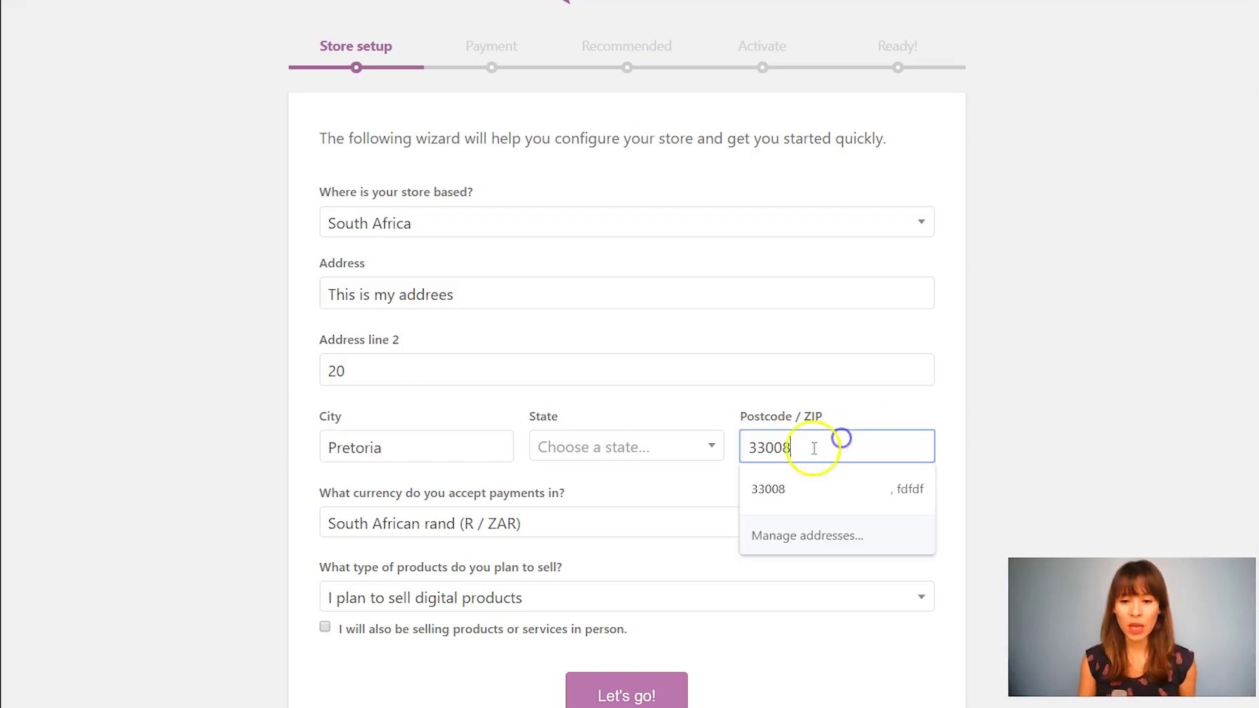
left_click_drag(813, 448, 753, 446)
left_click(942, 443)
left_click(837, 440)
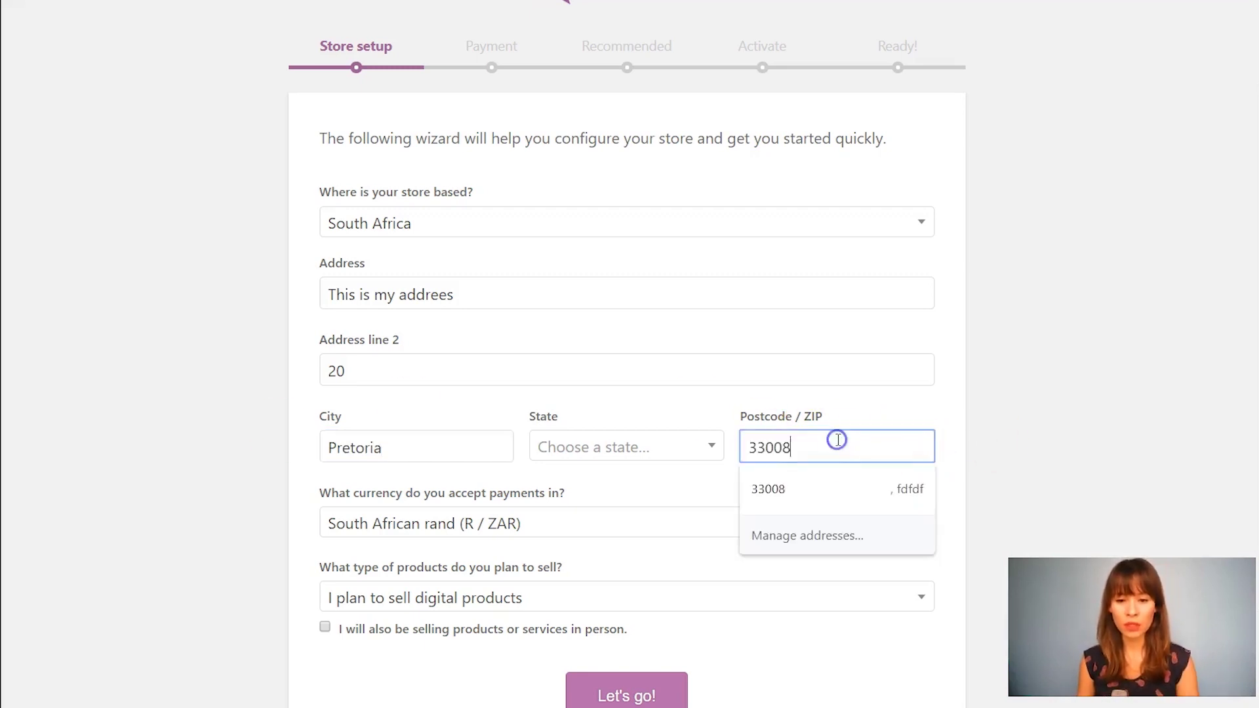
key("BackSpace")
type("v")
key("BackSpace")
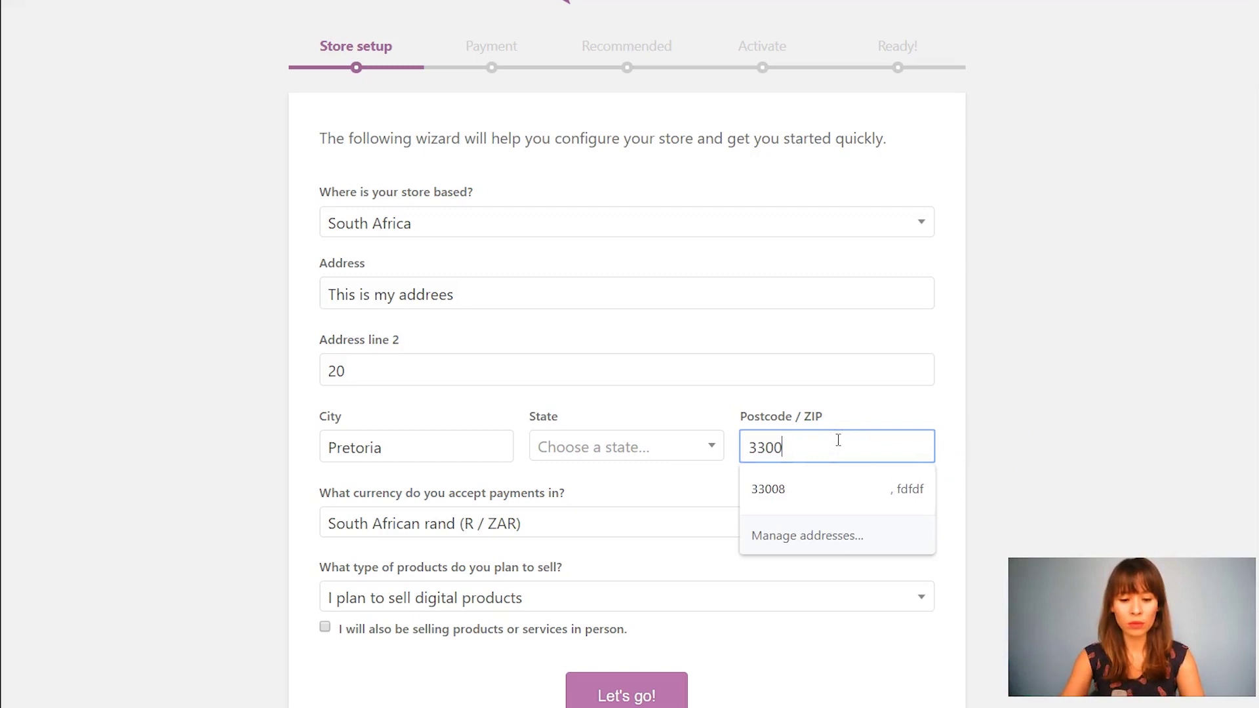
type("24")
left_click(969, 413)
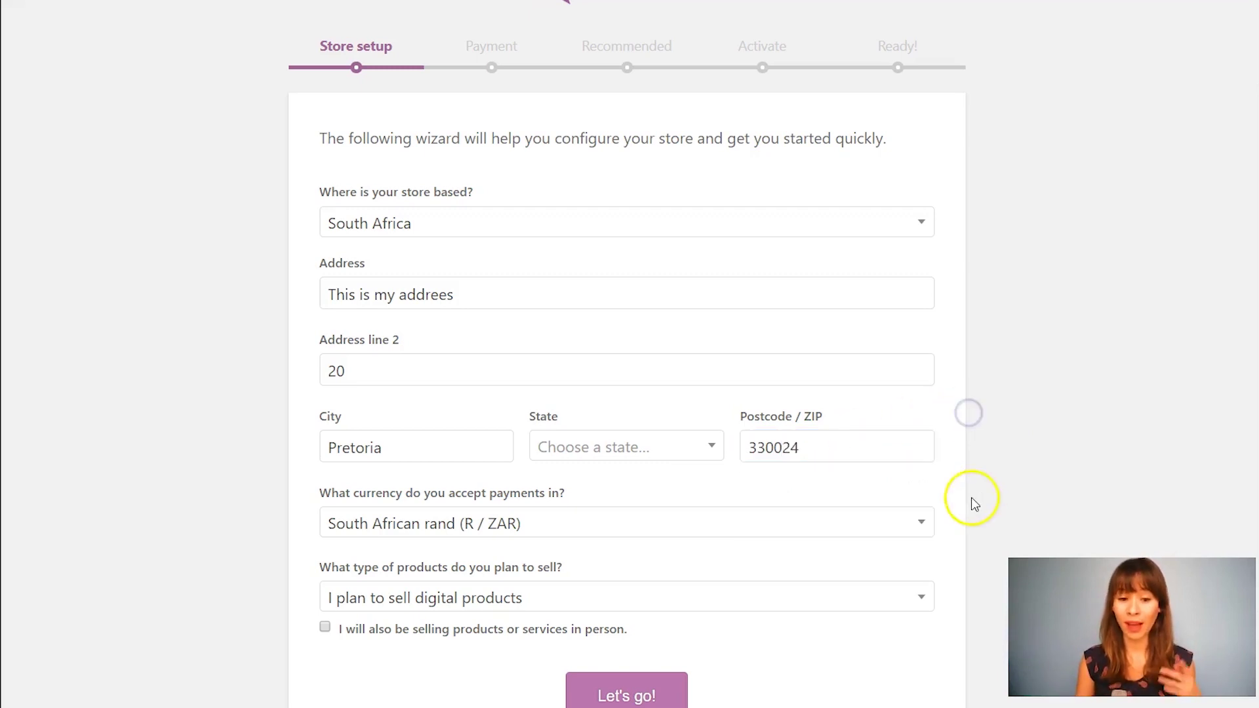
- Search the payment currencies for doll and choose United States (US) dollar ($ / USD)
scroll(875, 492, "down", 2)
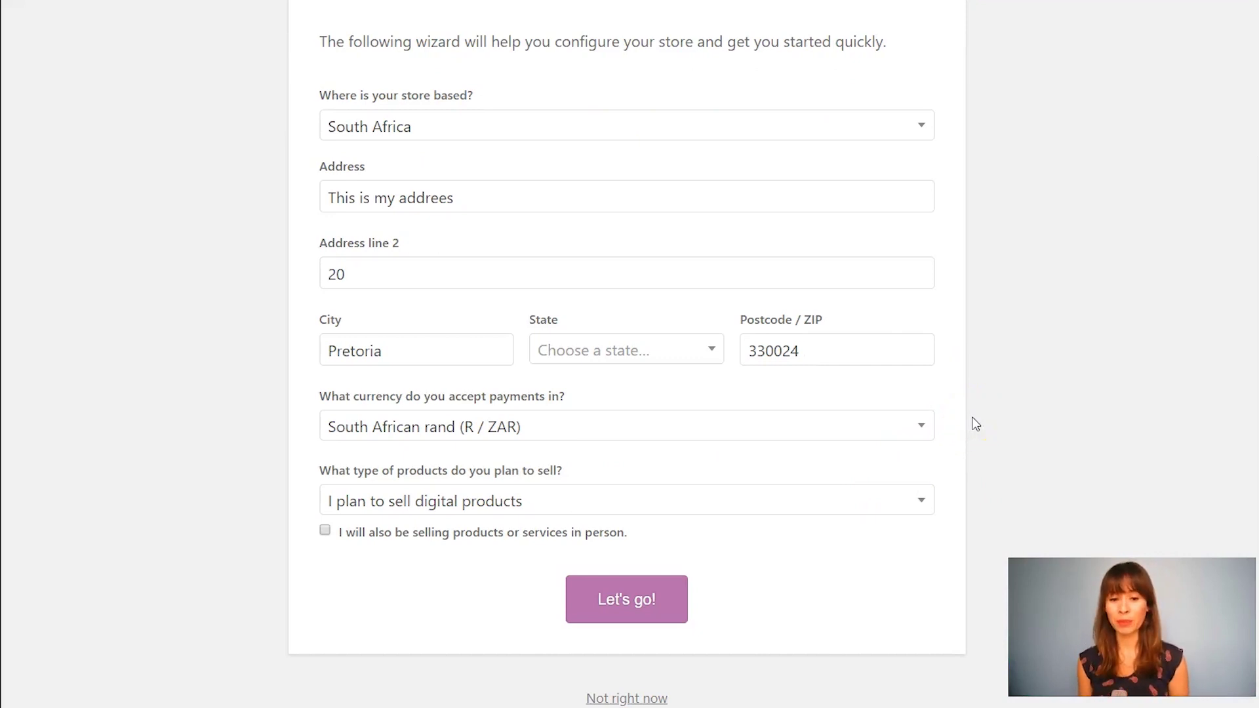
left_click(611, 432)
left_click(601, 455)
type("dolal")
key("BackSpace")
key("BackSpace")
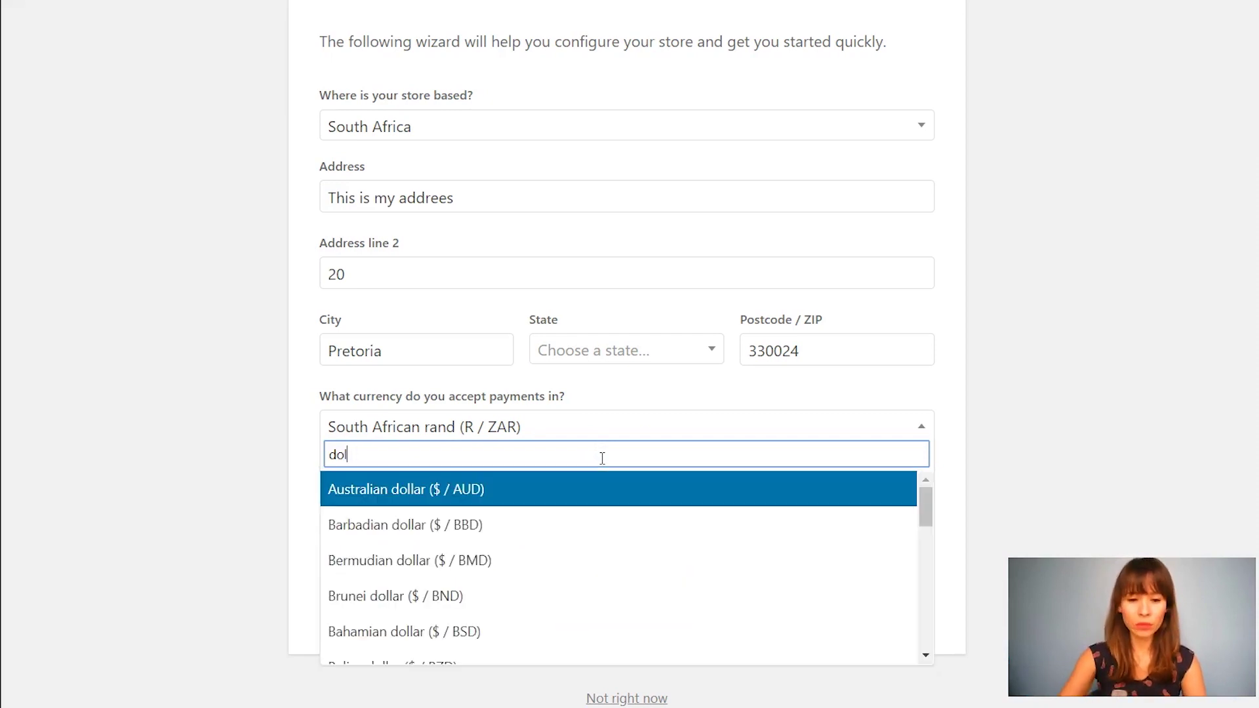
type("l")
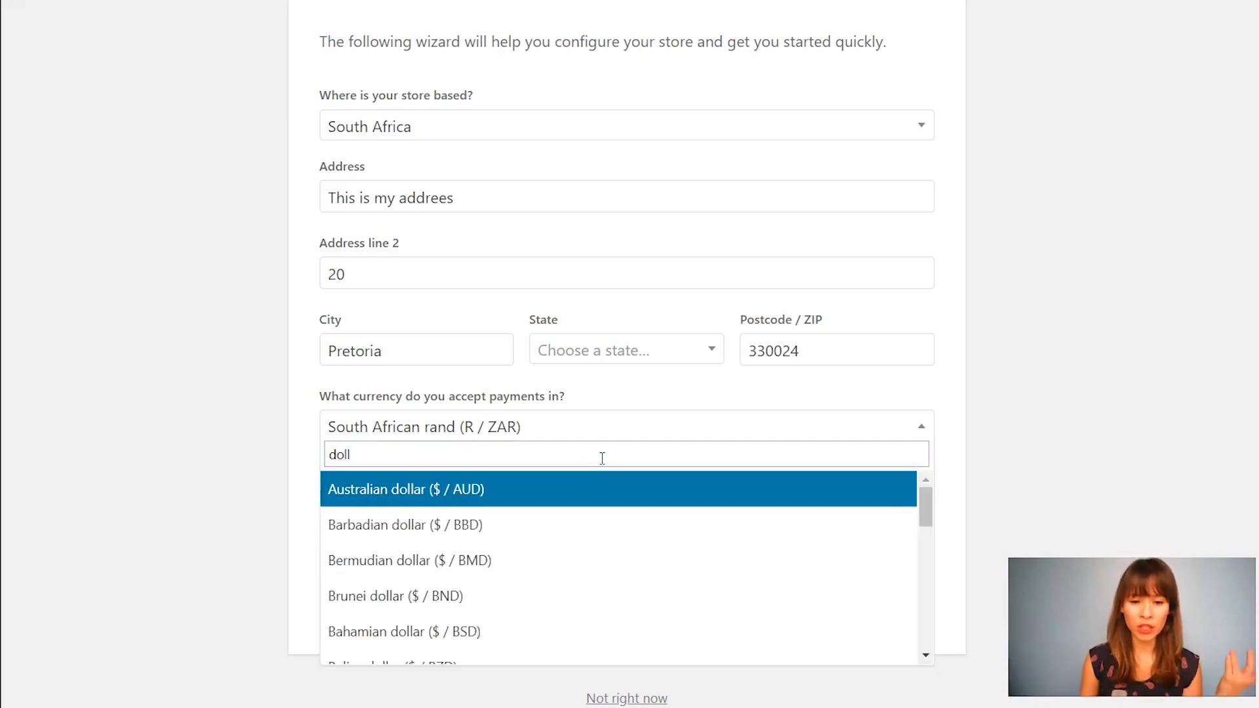
scroll(591, 518, "down", 3)
scroll(590, 524, "down", 5)
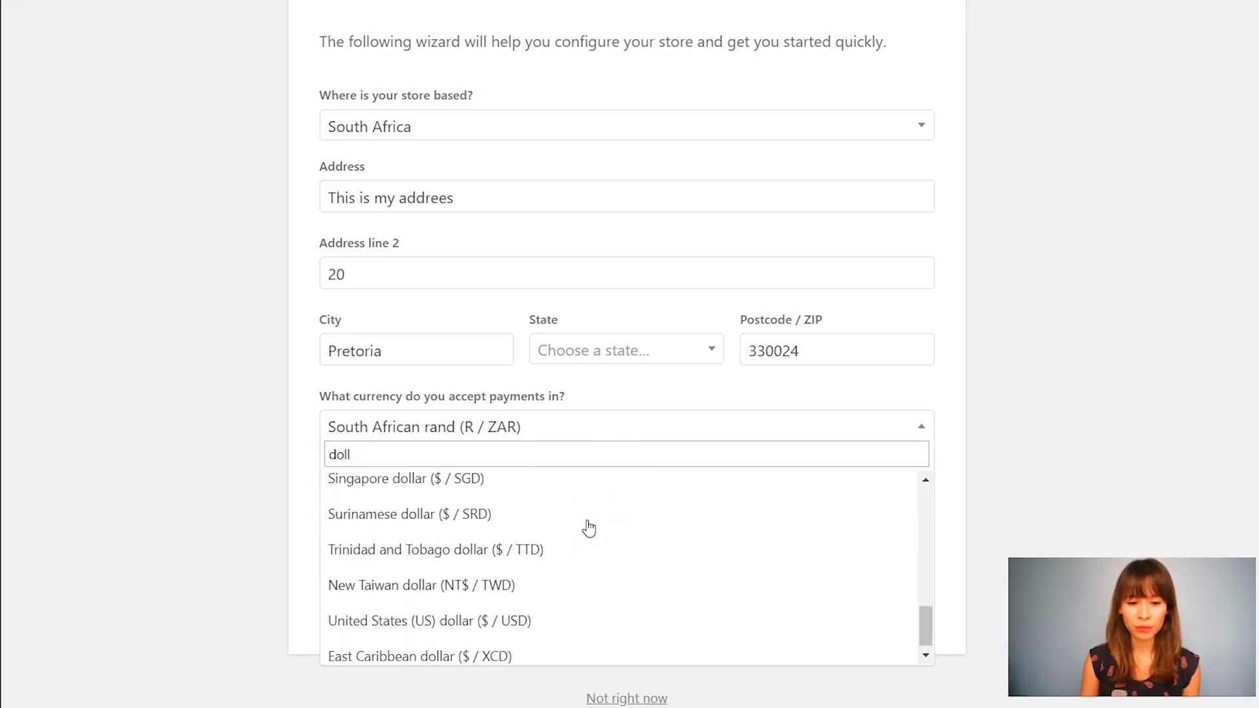
left_click(549, 623)
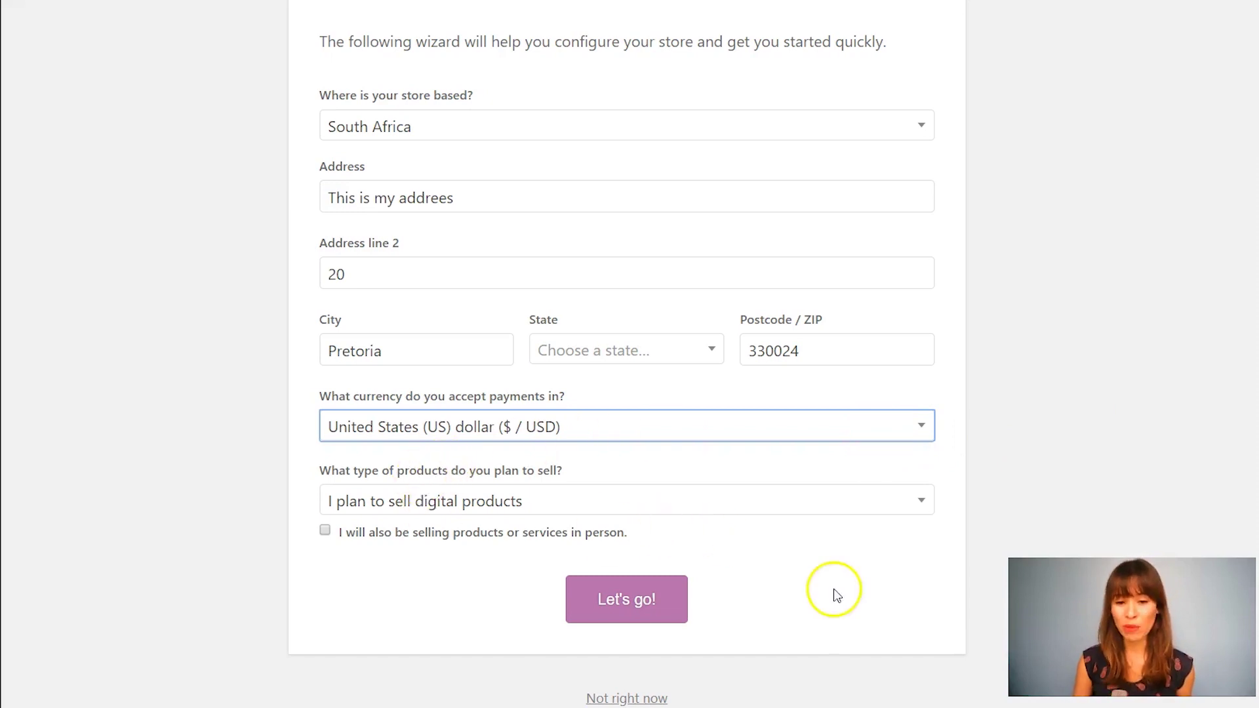
- Choose to sell both physical and digital products and try to submit the store setup form
left_click(802, 498)
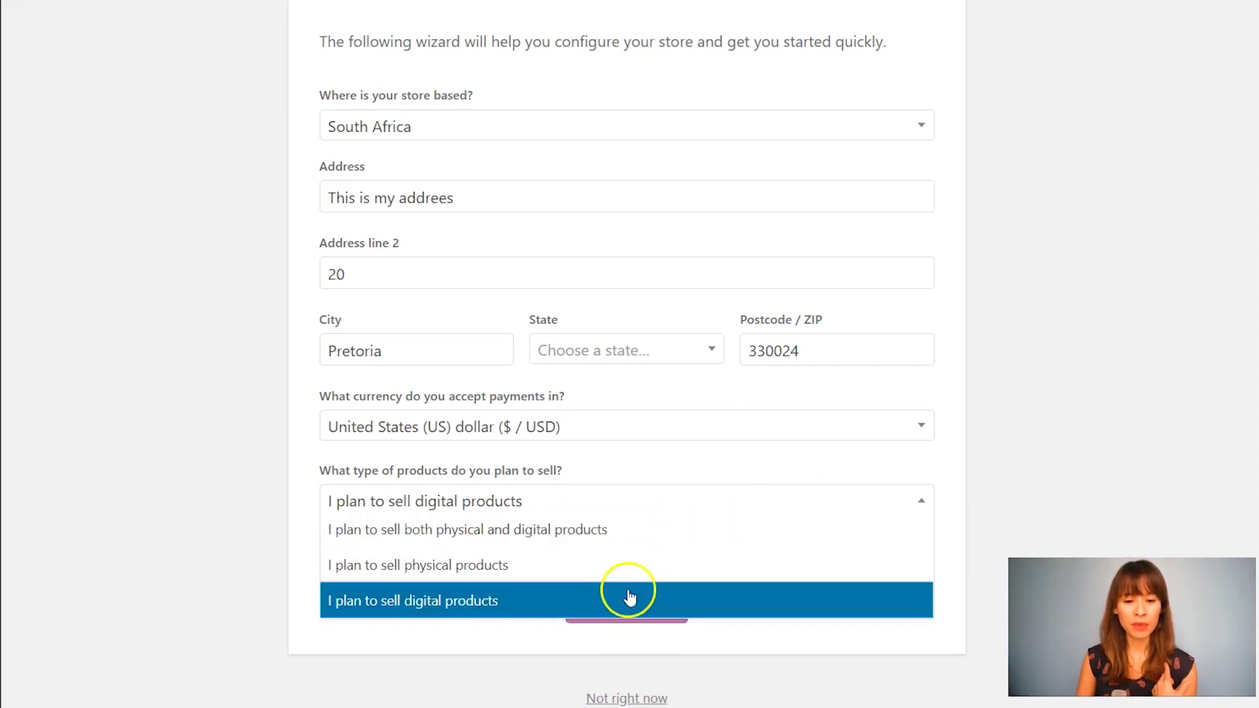
left_click(619, 548)
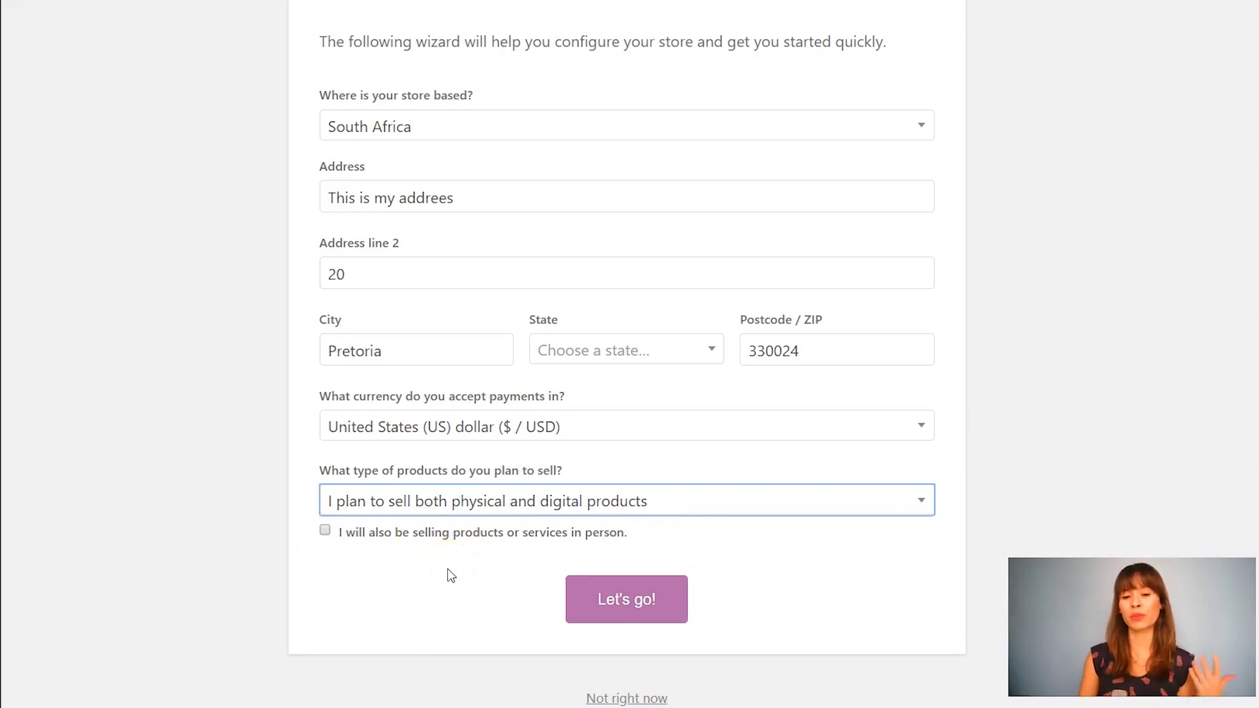
left_click(643, 588)
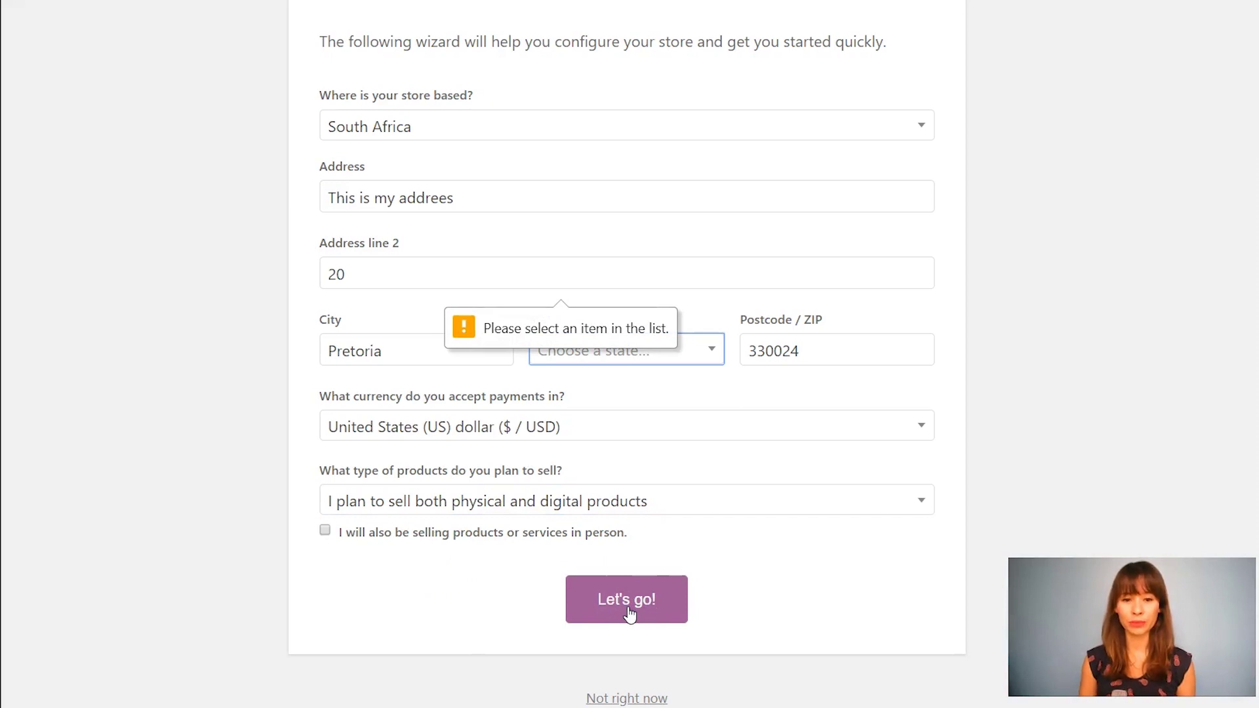
- Select Limpopo as the store's state and submit the store setup form to reach the Payment stage
left_click(674, 358)
scroll(692, 420, "down", 3)
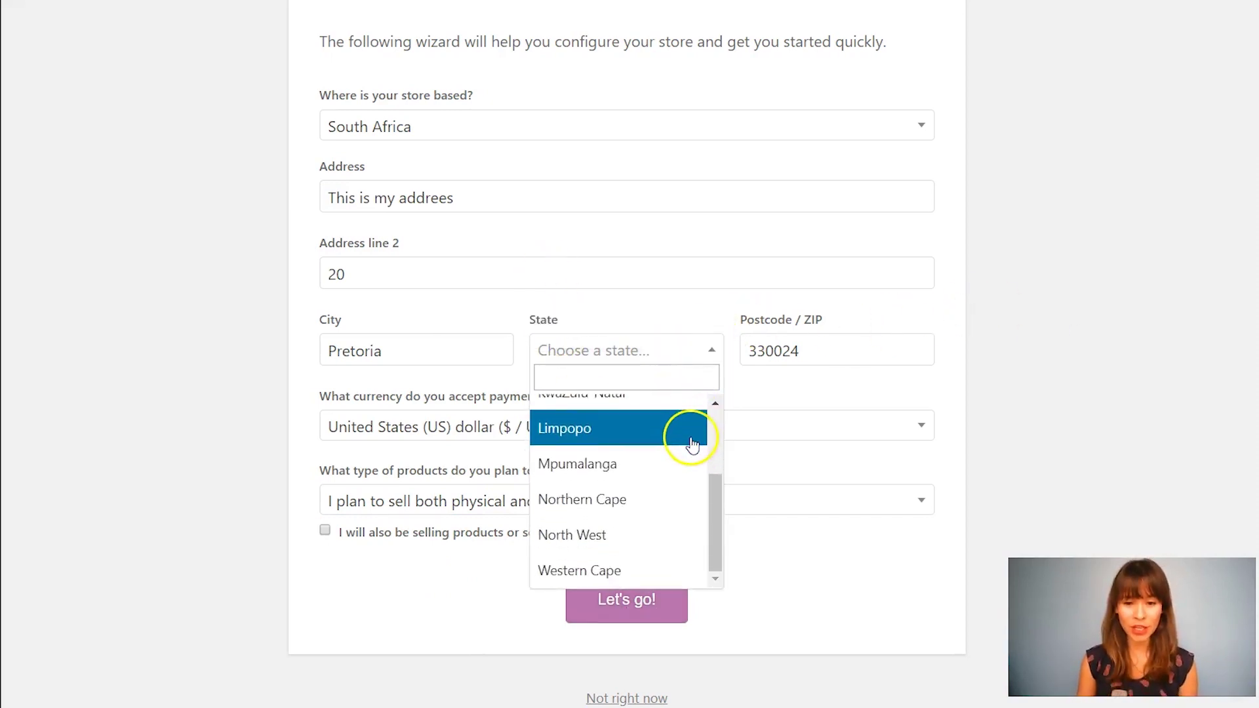
scroll(654, 501, "up", 3)
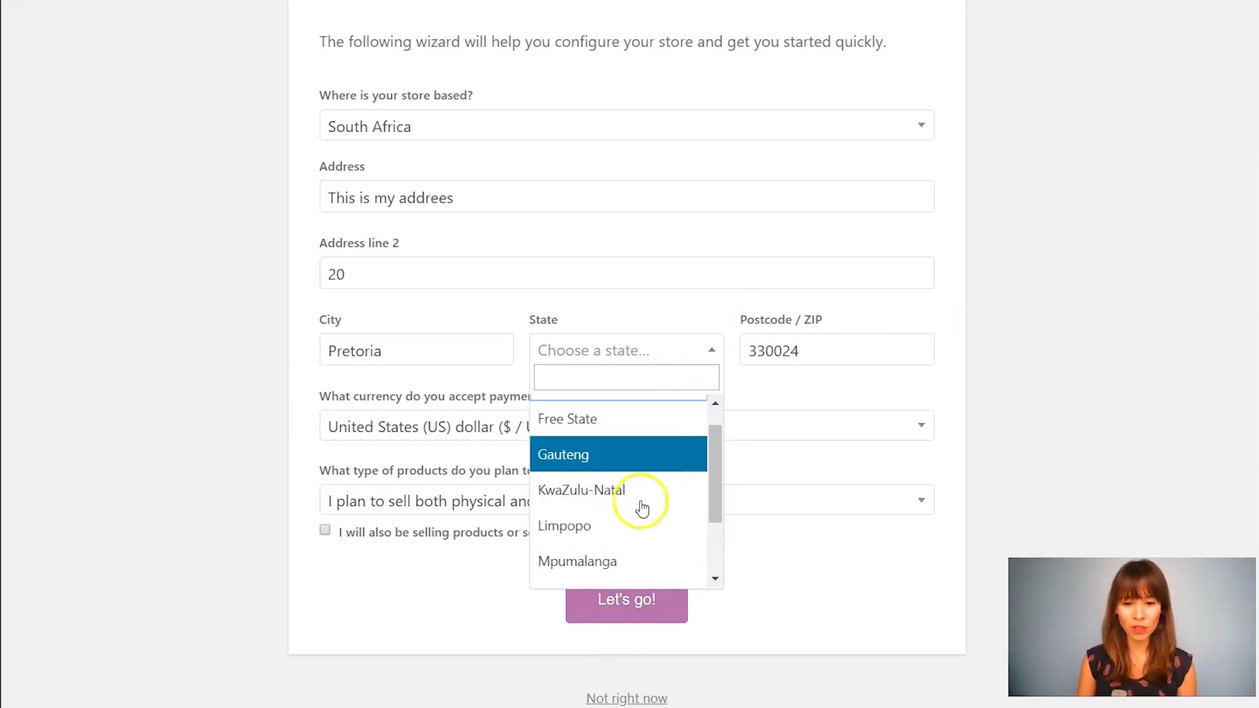
left_click(619, 523)
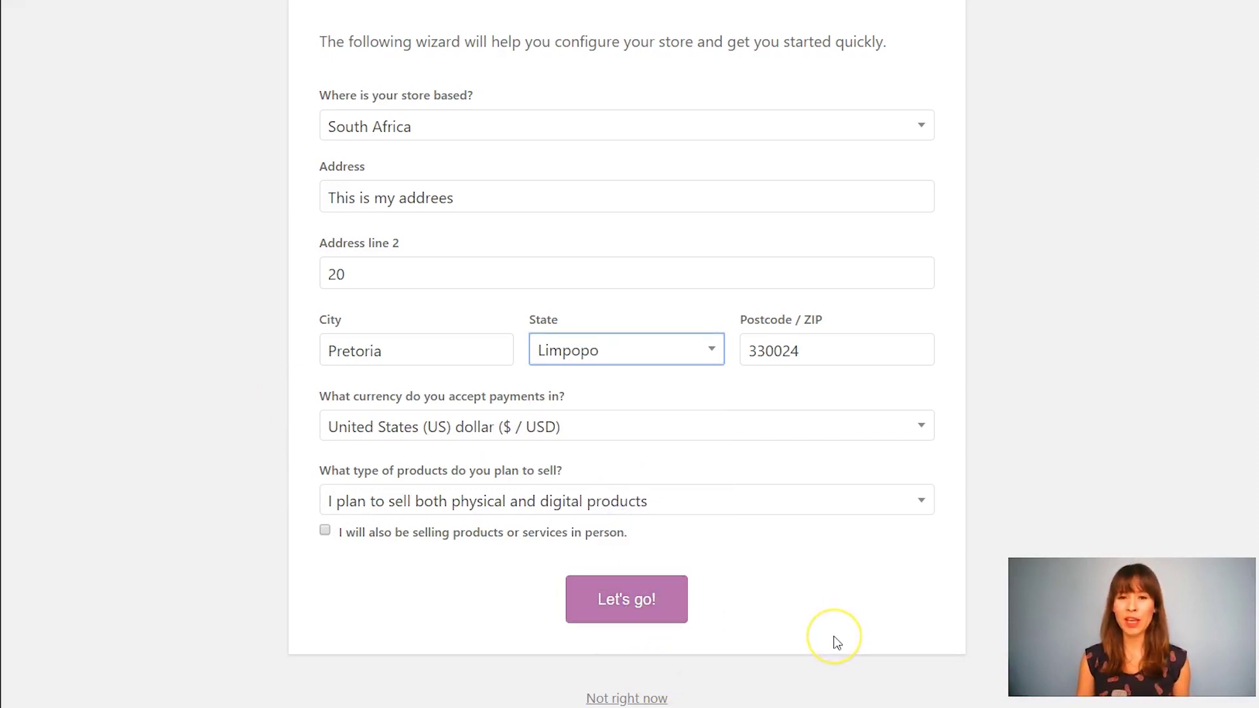
left_click(647, 609)
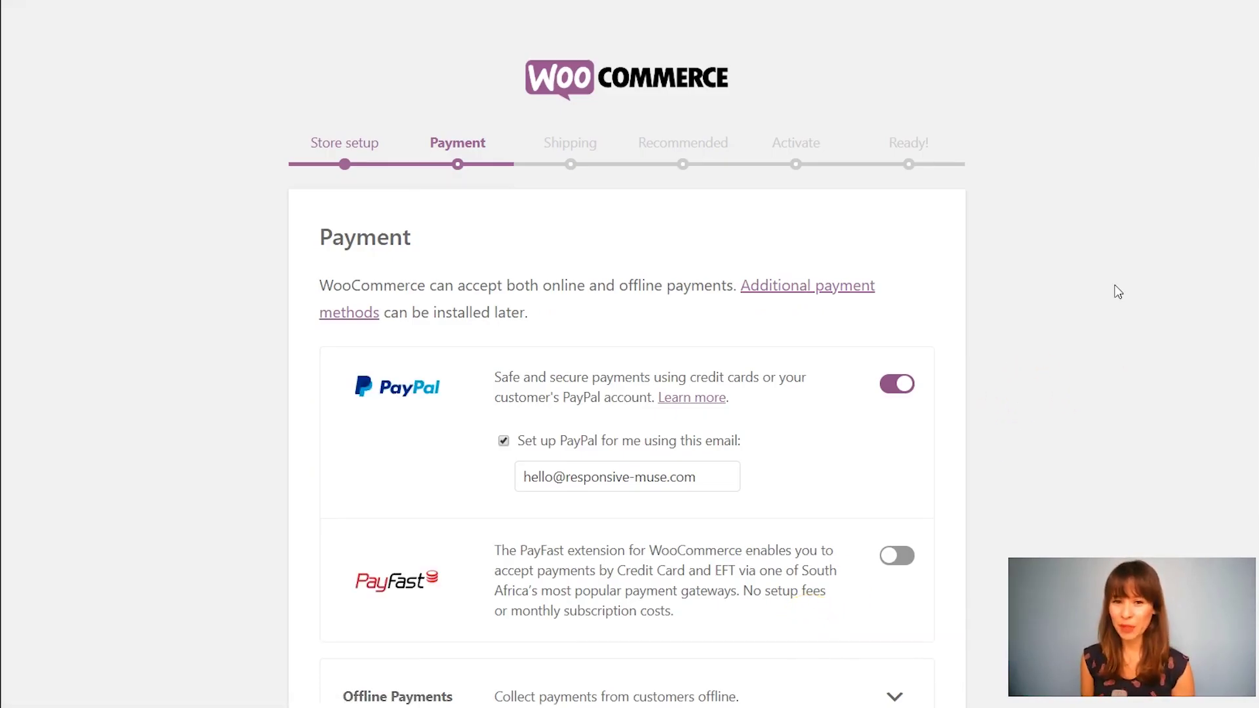
- Try switching the PayPal payment method off and back on
scroll(1116, 288, "down", 2)
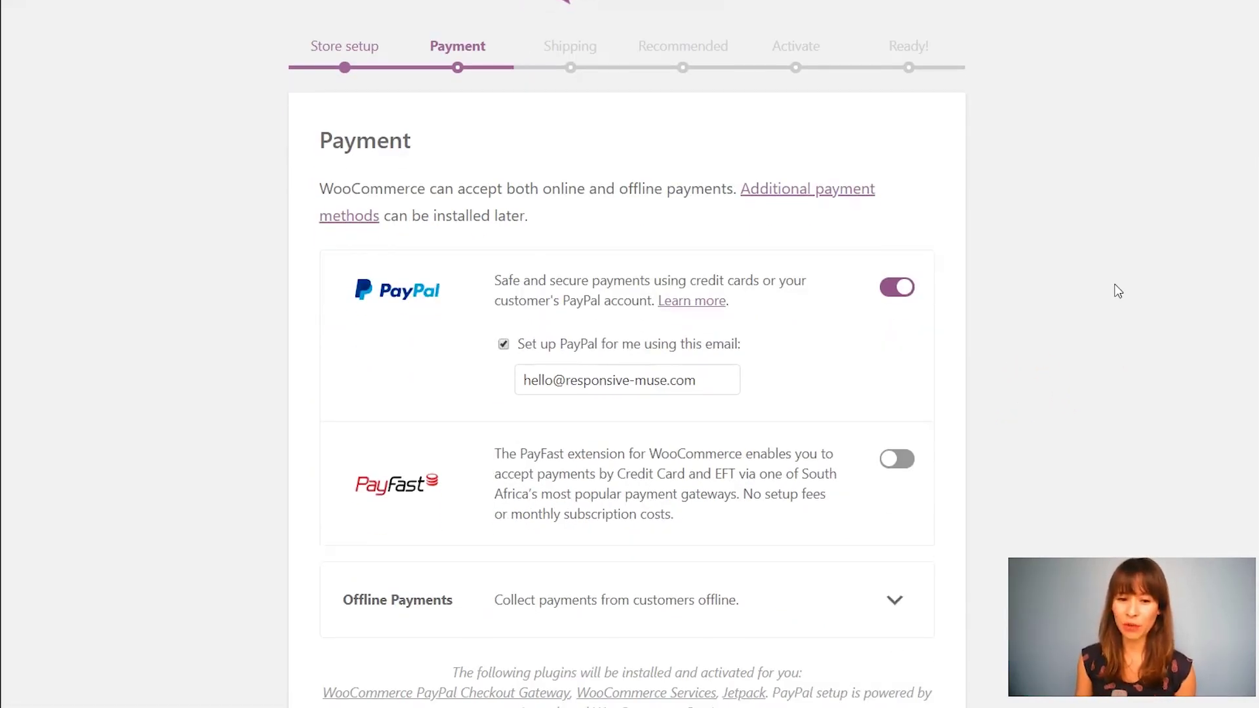
left_click(1108, 280)
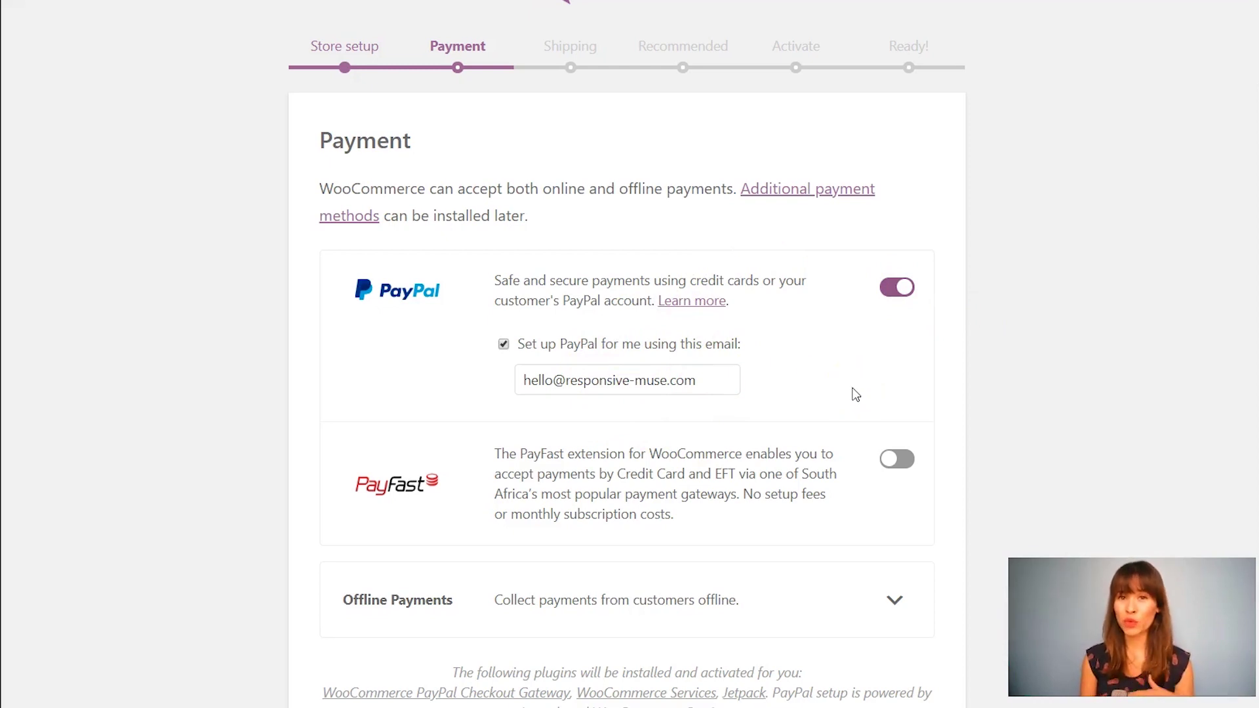
left_click(897, 289)
left_click(898, 314)
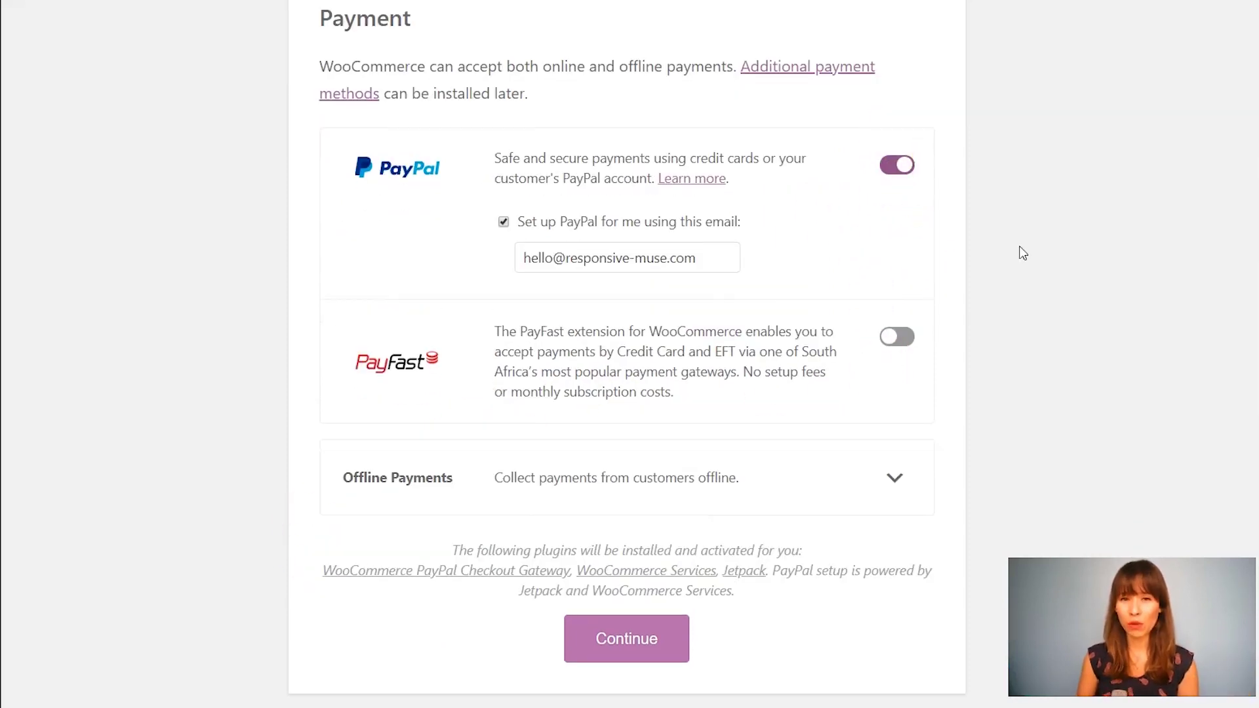
- Expand the Offline Payments options, keep PayPal and bank transfer (BACS) enabled, and continue to the Shipping stage
left_click(894, 480)
scroll(1015, 360, "down", 3)
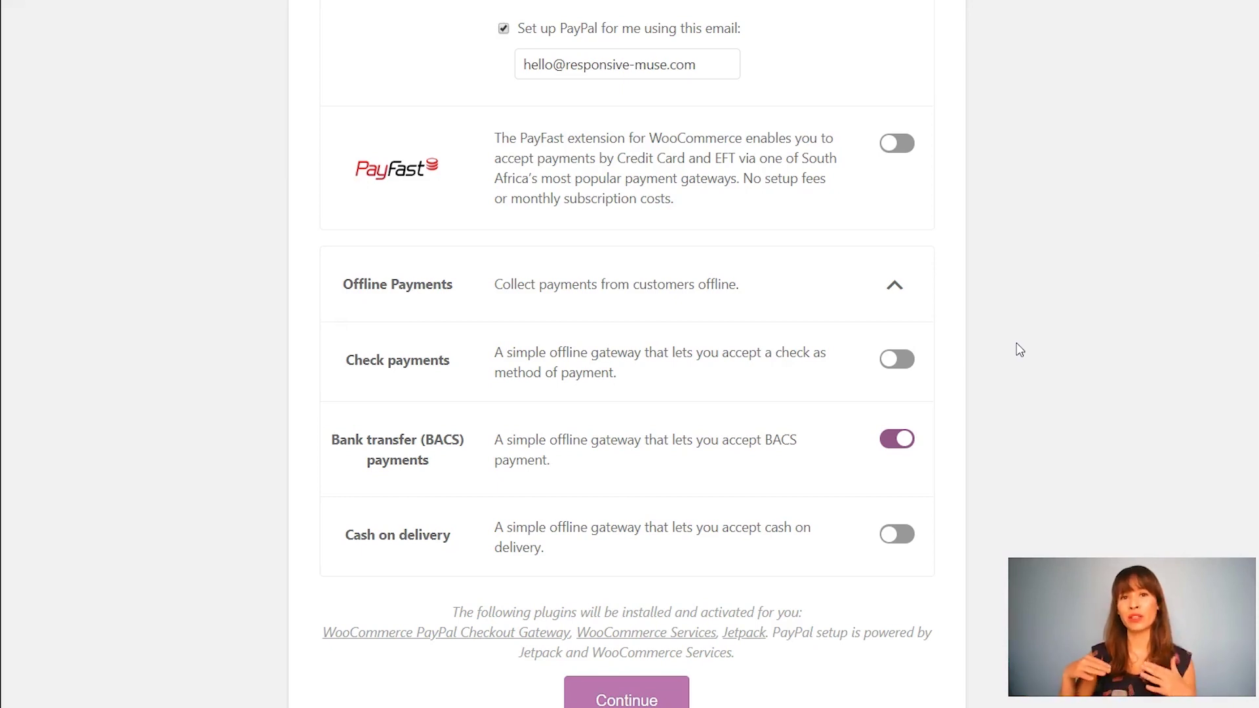
scroll(601, 643, "down", 1)
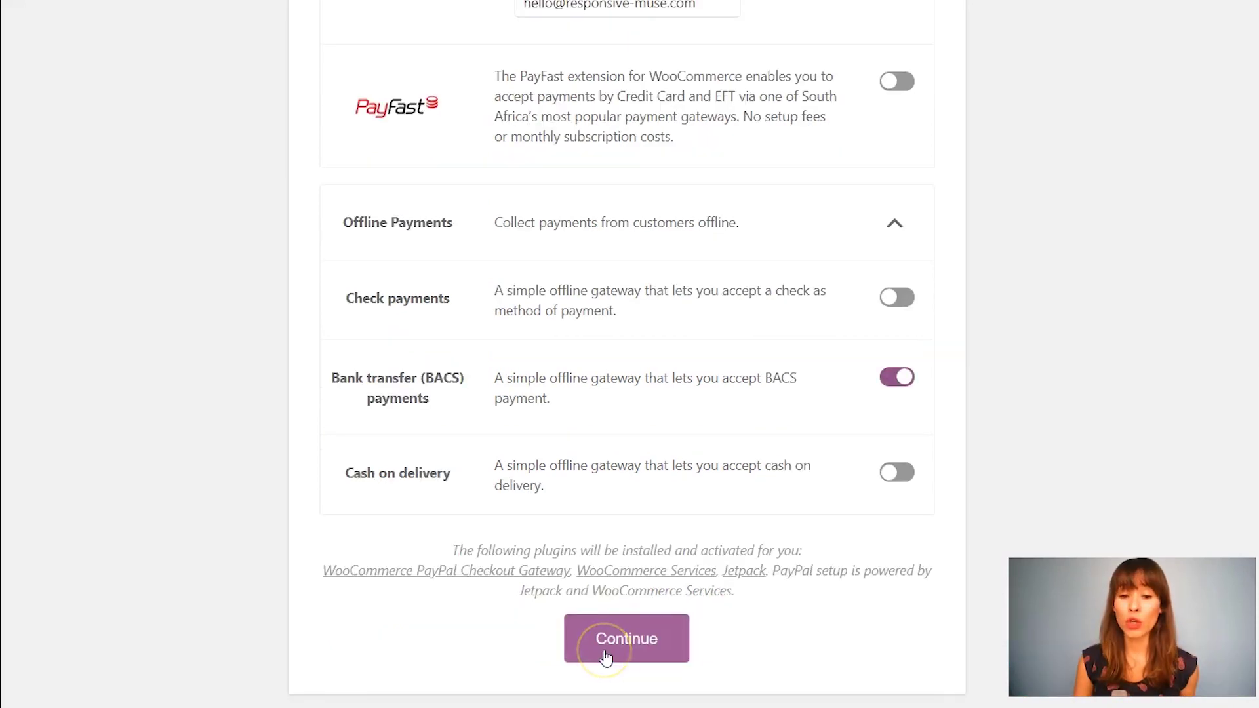
left_click(602, 647)
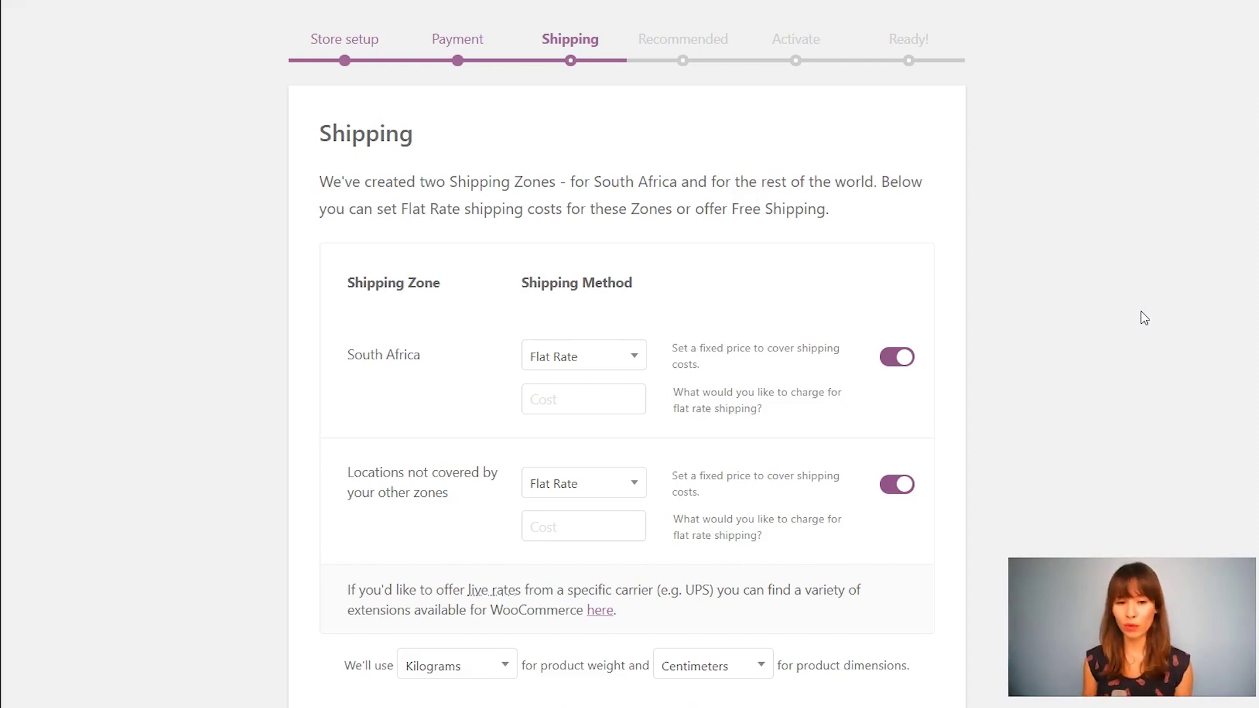
- Try Free Shipping as the South Africa zone's shipping method and switch it back to Flat Rate
left_click(624, 355)
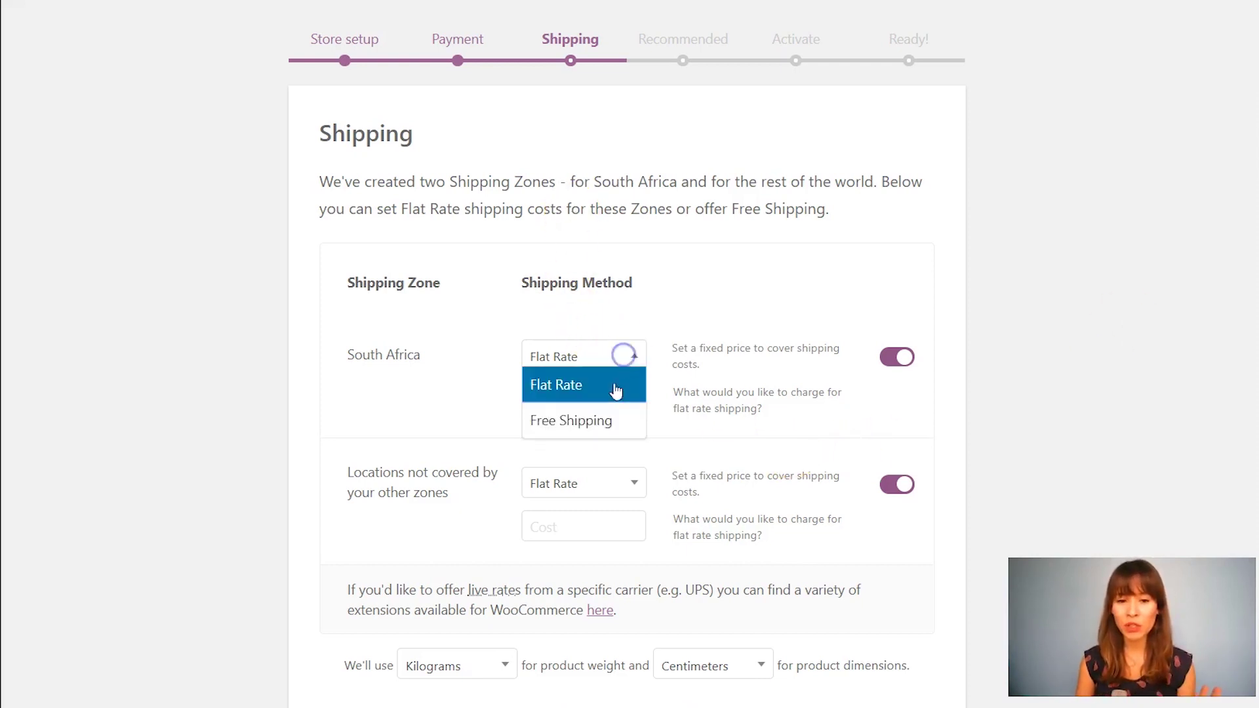
left_click(592, 422)
left_click(644, 374)
left_click(613, 387)
- Accept the shipping settings with Kilograms and Centimeters as units and continue to the Recommended stage
scroll(644, 424, "down", 2)
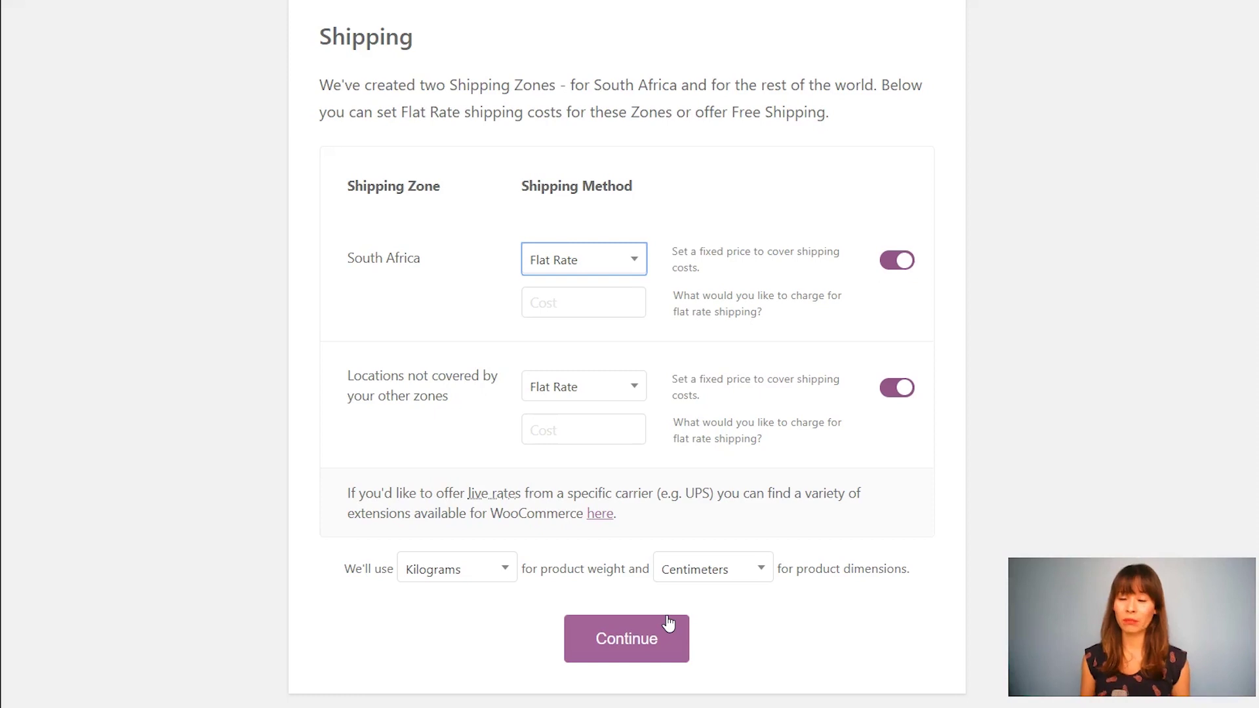
left_click(645, 639)
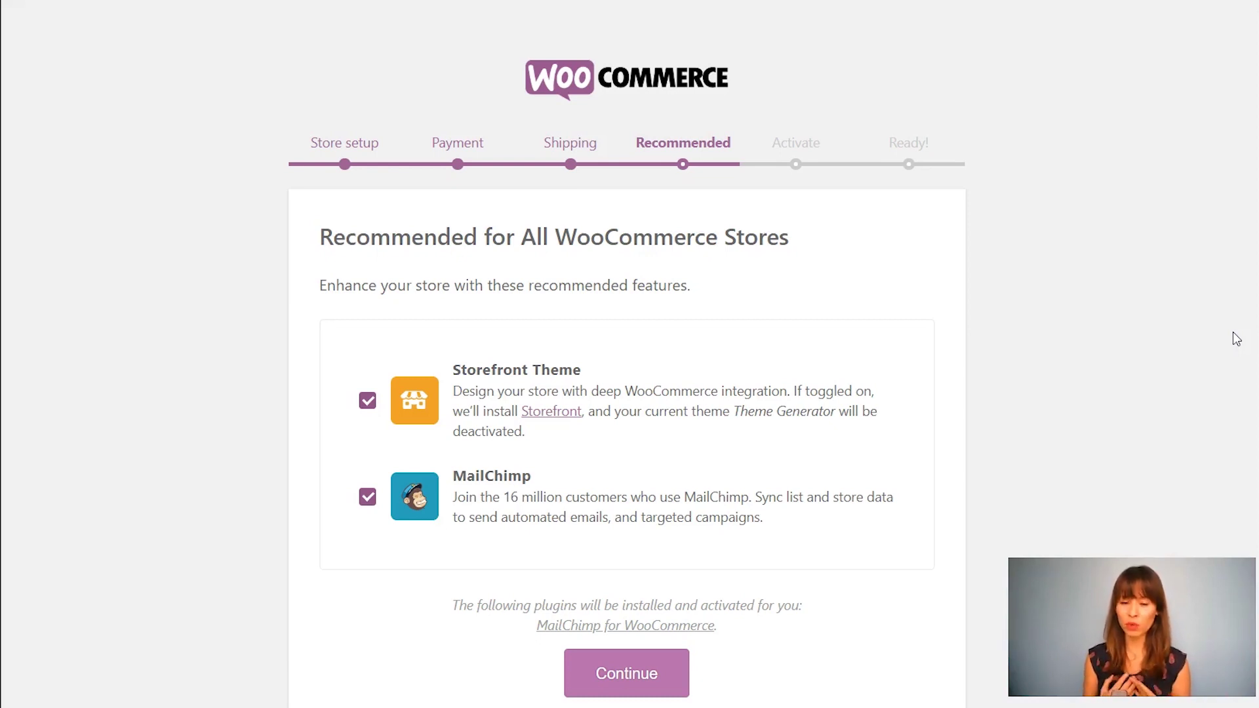
- Decline the Storefront Theme, keep MailChimp selected, and continue the setup wizard to the Ready! stage
left_click(366, 400)
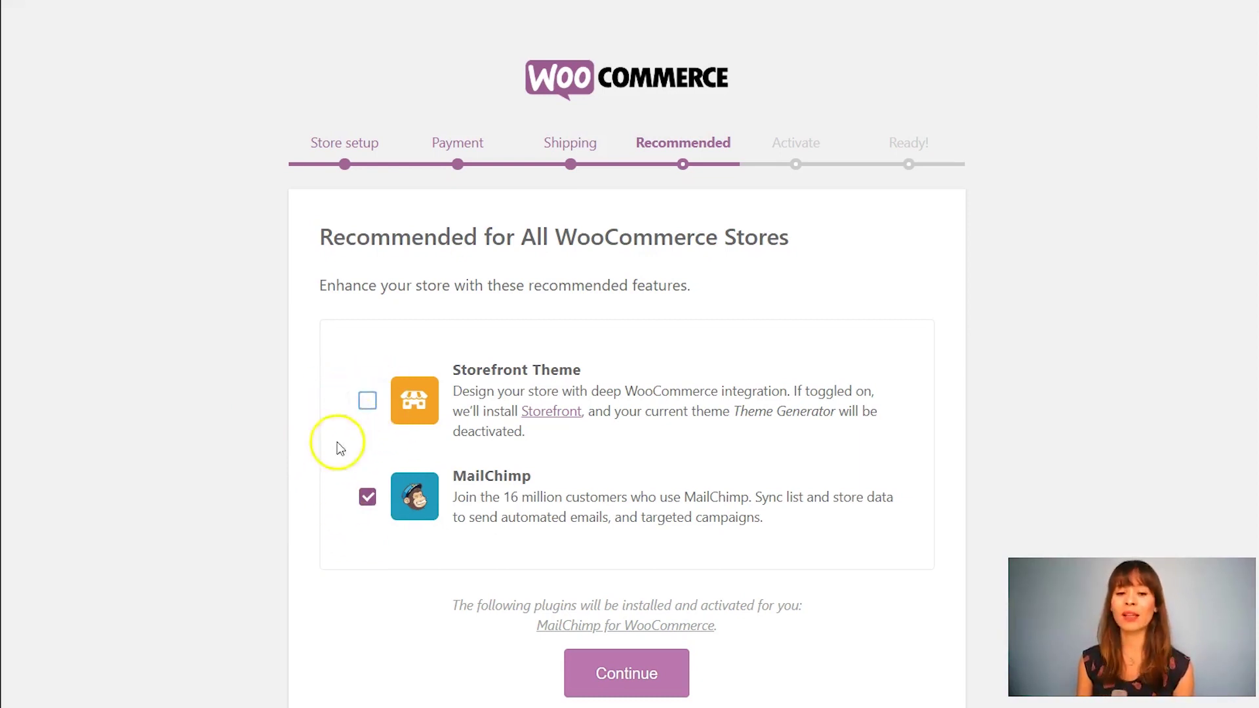
left_click(637, 673)
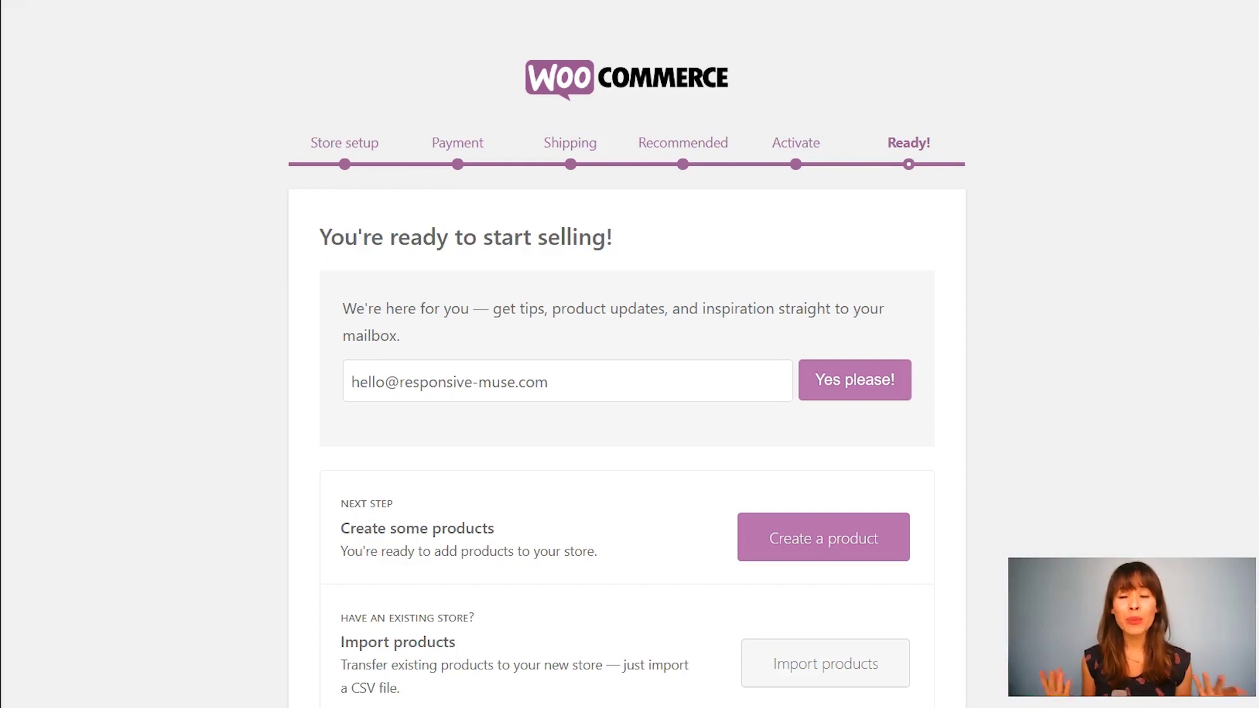
- Start creating a product, dismiss the guided product tips, and name the product "Winter App"
left_click(823, 566)
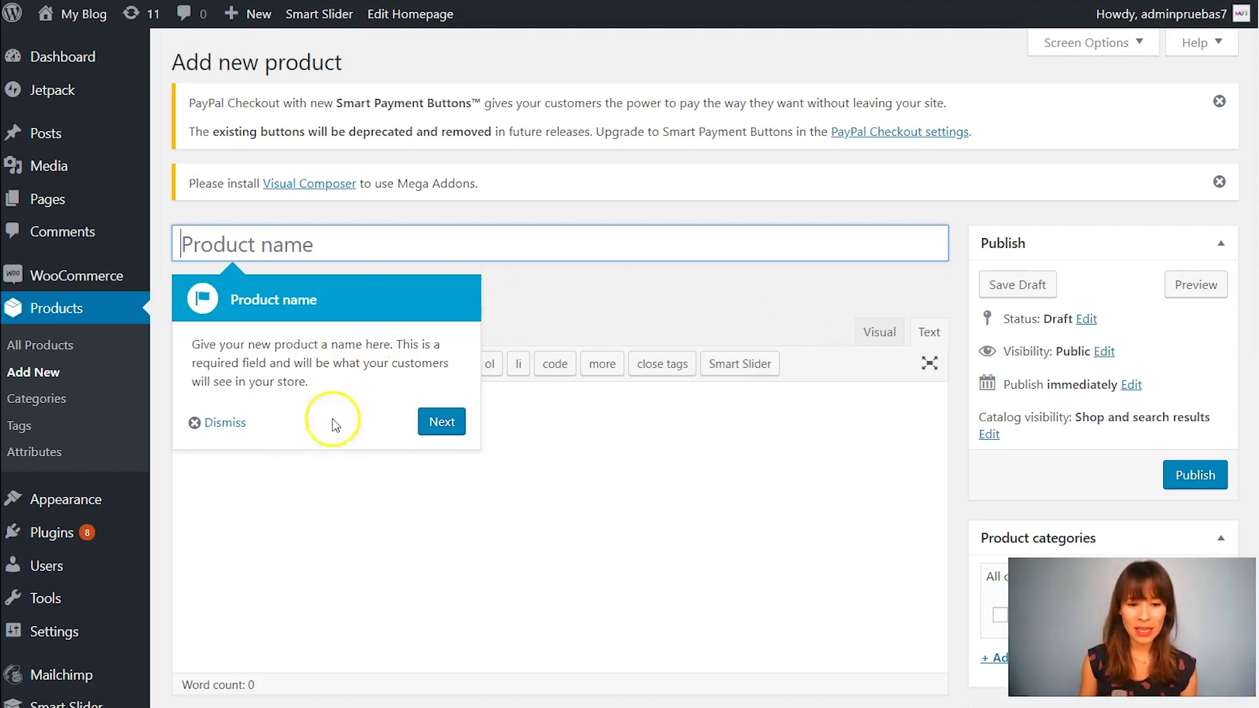
left_click(223, 423)
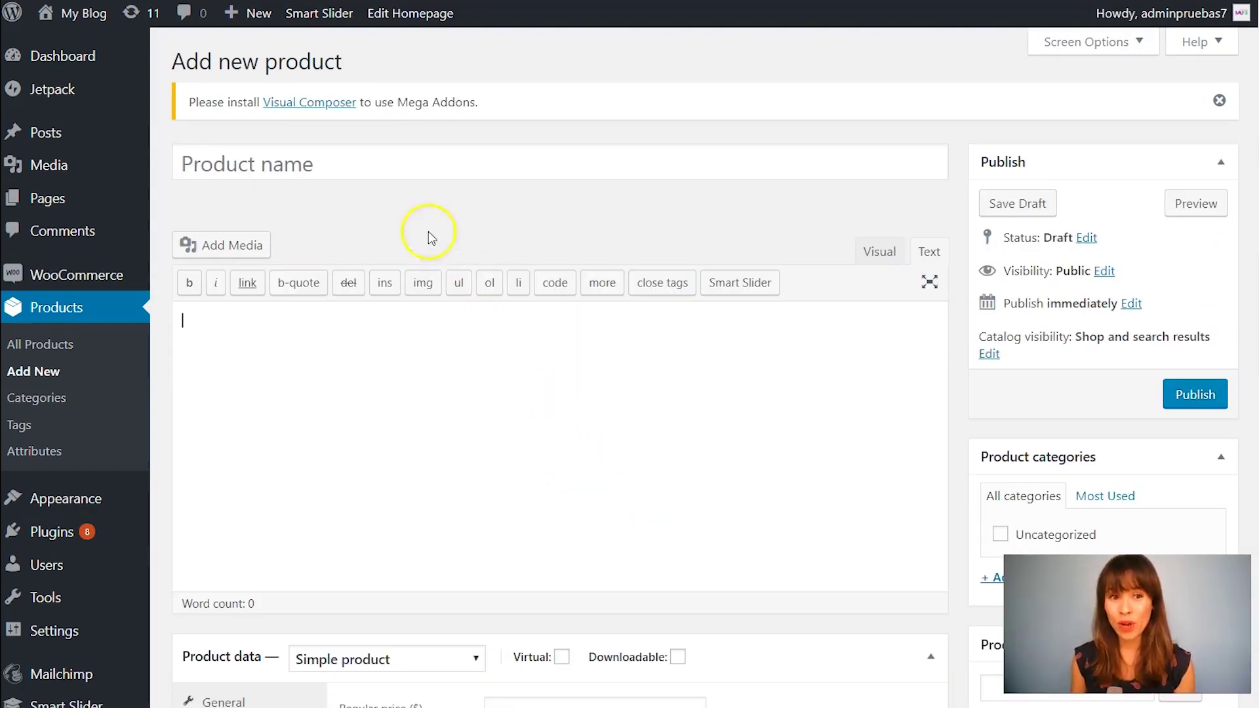
left_click(331, 166)
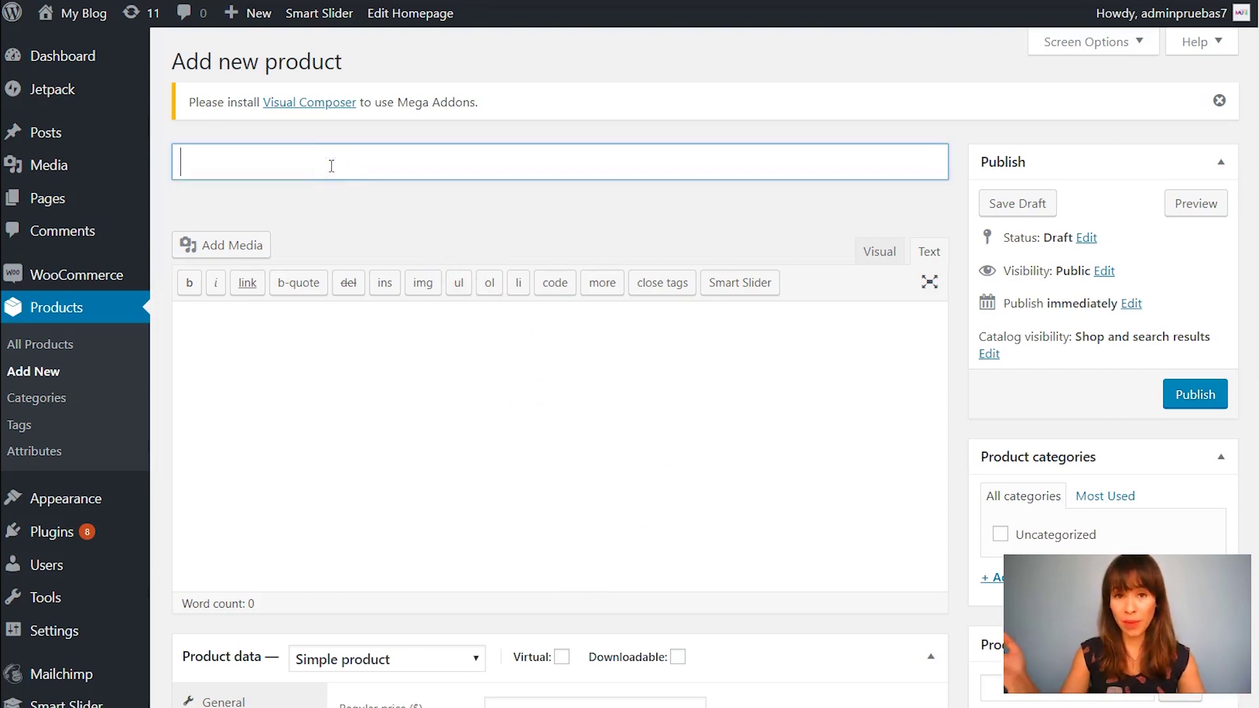
type("Wi")
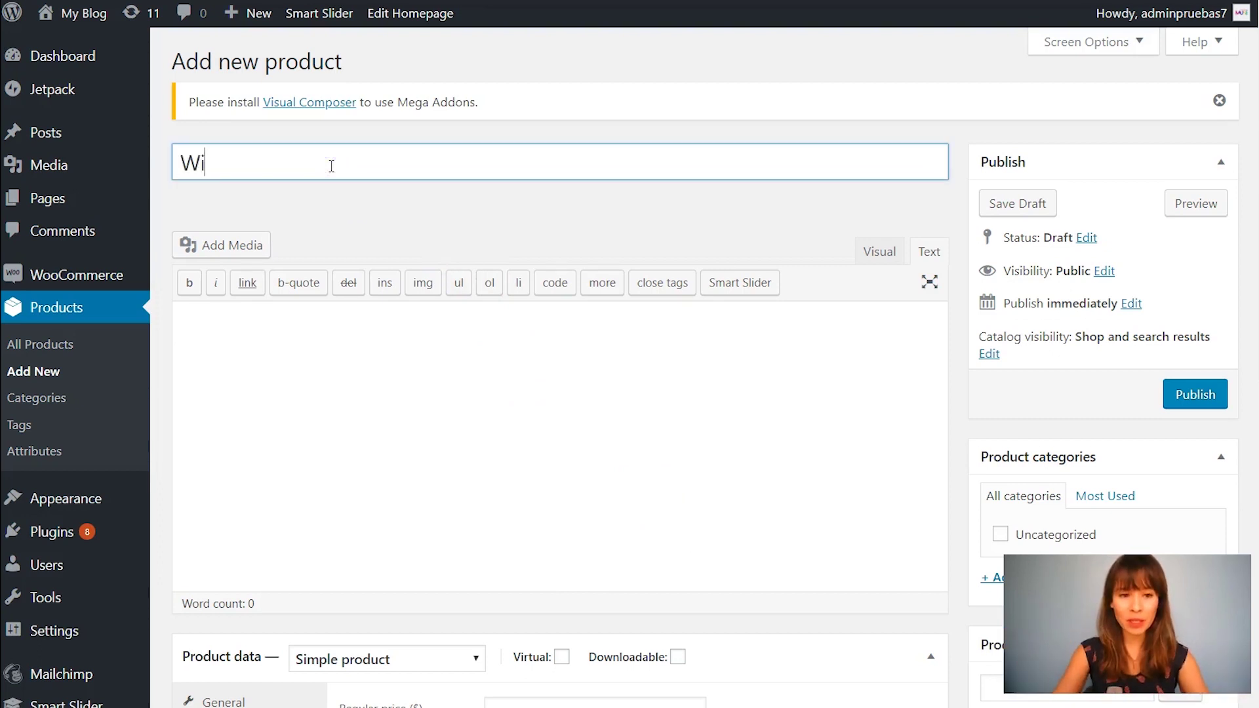
type("nter App")
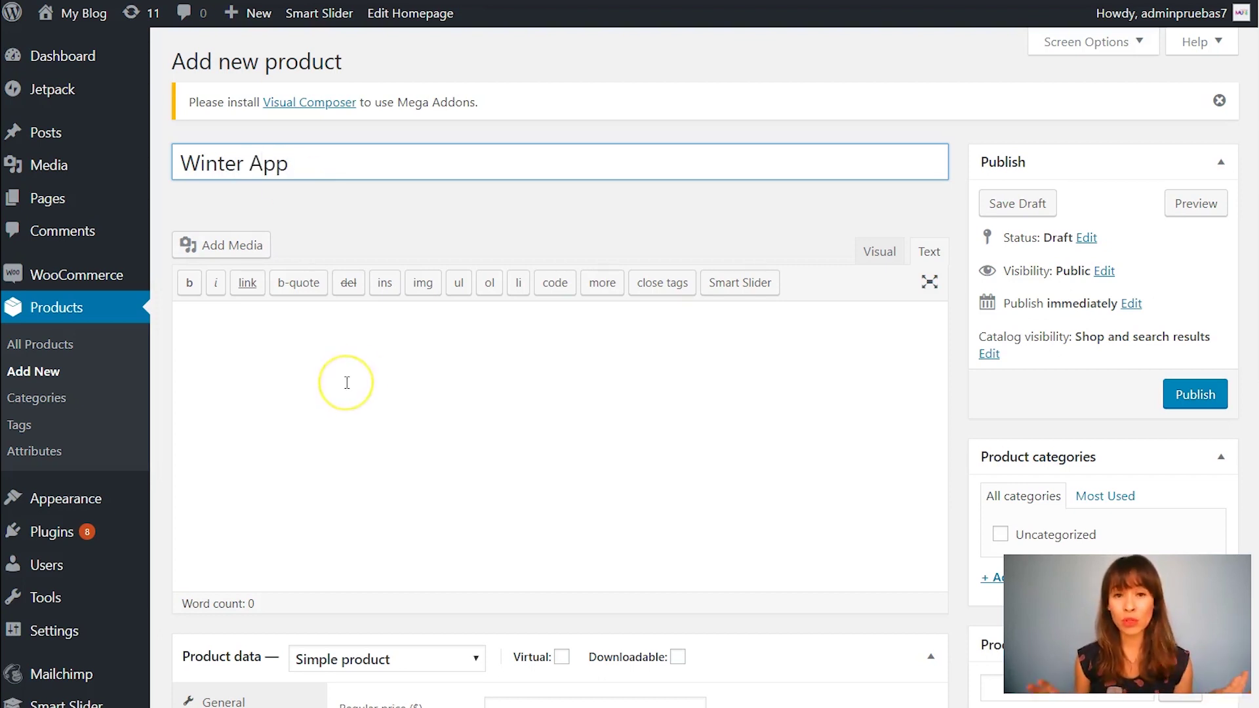
- Fill the product description with Lorem ipsum text in the visual editor and start a second paragraph at "Phasellus vestibulum"
left_click(347, 383)
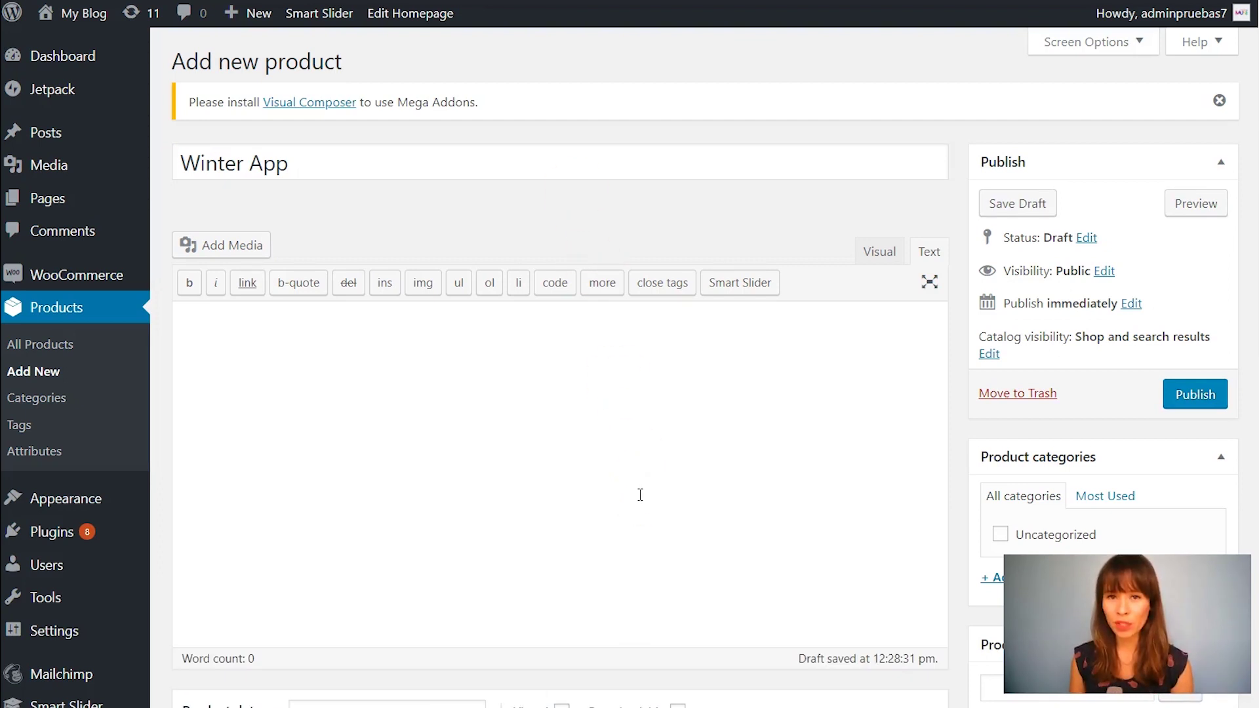
left_click(877, 252)
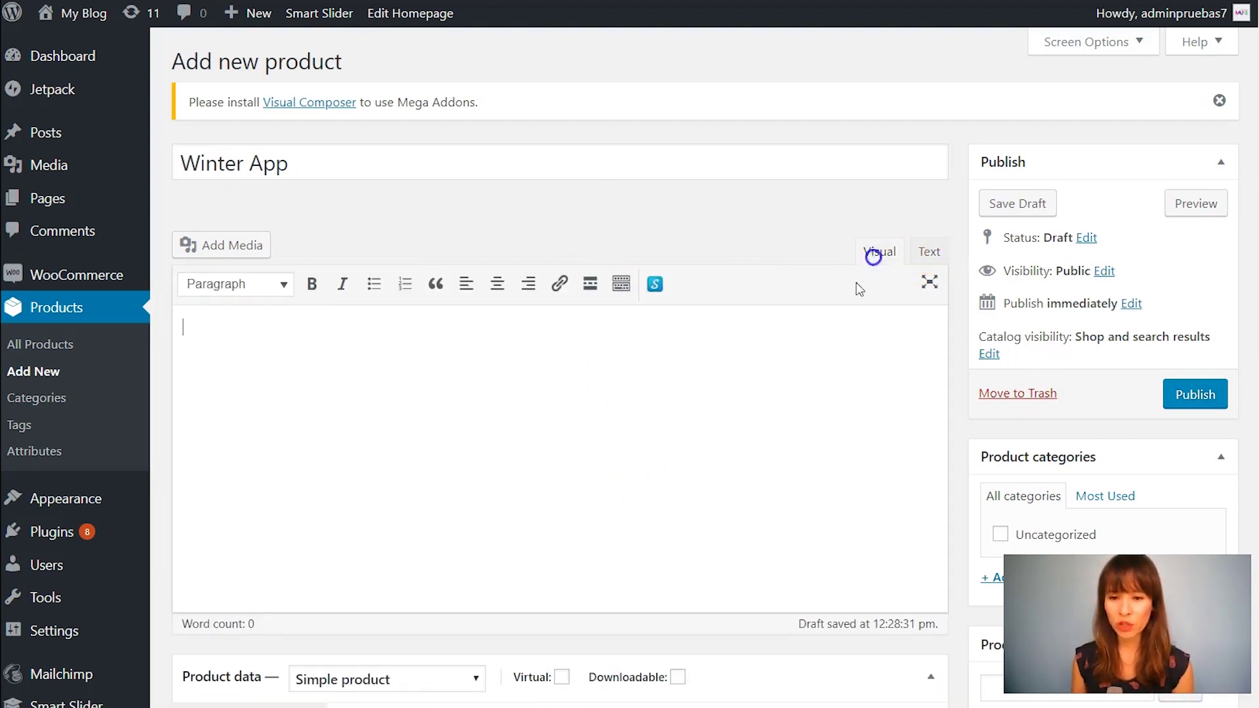
left_click(930, 262)
left_click(882, 253)
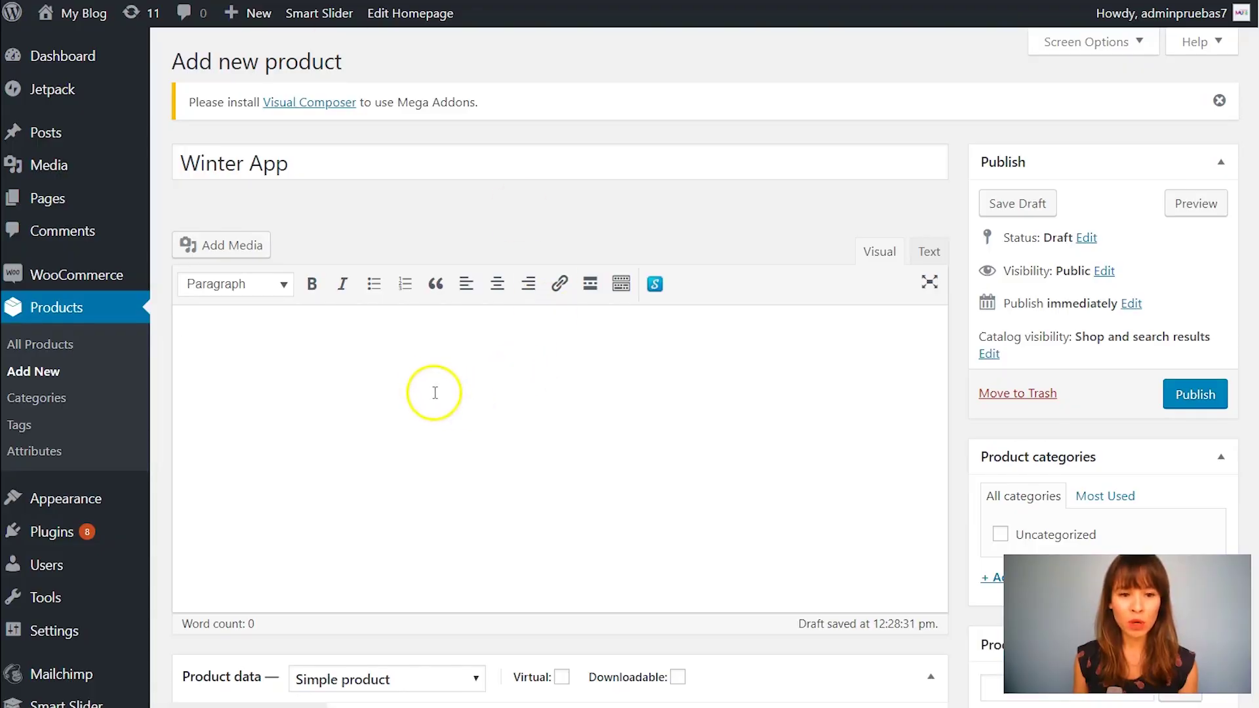
left_click(427, 381)
type("Lorem ipsum dolor sit amet, consectetur adipiscing elit, sed do eiusmod tempor incididunt ut labore et dolore magna aliqua. Tempor commodo ullamcorper a lacus vestibulum sed arcu non. Mauris rhoncus aenean vel elit scelerisque mauris pellentesque pulvinar. Aliquam ultrices sagittis orci a. Phasellus vestibulum lorem sed risus ultricies tristique. Sem integer vitae justo eget. In mollis nunc sed id semper. Nullam non nisi est sit amet facilisis. Potenti nullam ac tortor vitae purus faucibus ornare. Massa sapien faucibus et molestie ac. Tempus iaculis urna id volutpat lacus laoreet non curabitur. Purus non enim praesent elementum facilisis leo vel fringilla. Purus non enim praesent elementum.")
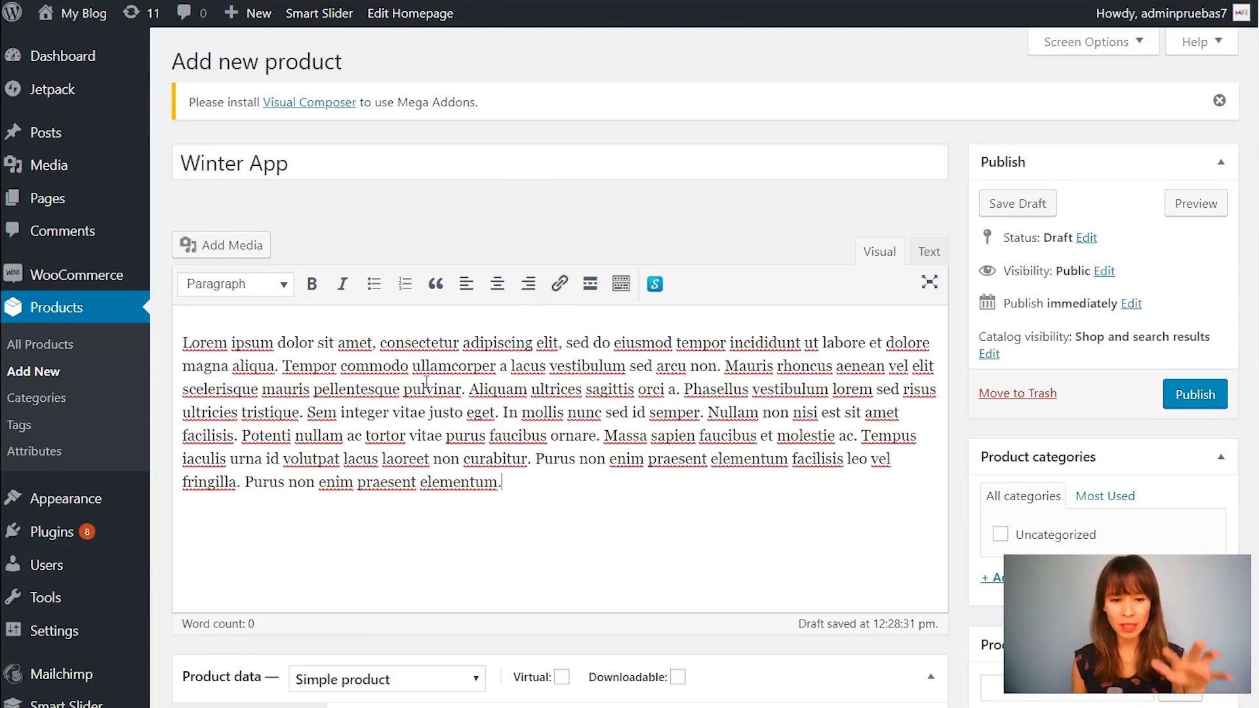
left_click(681, 389)
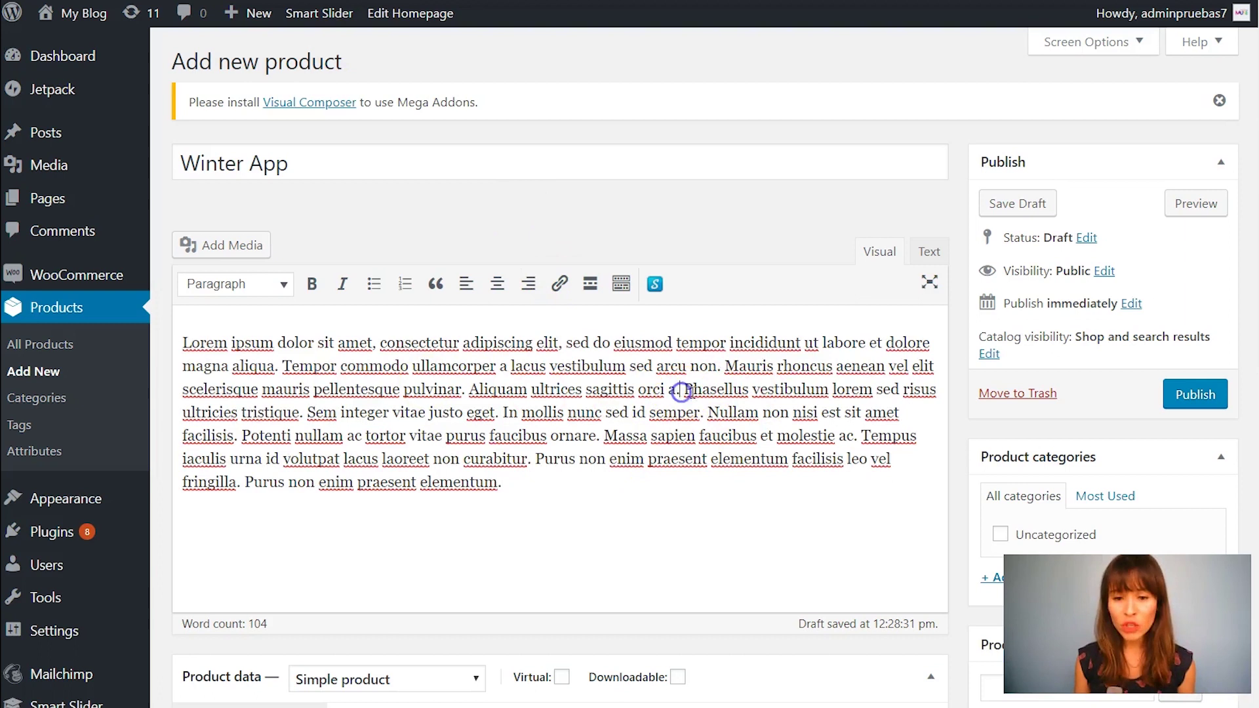
key("Return")
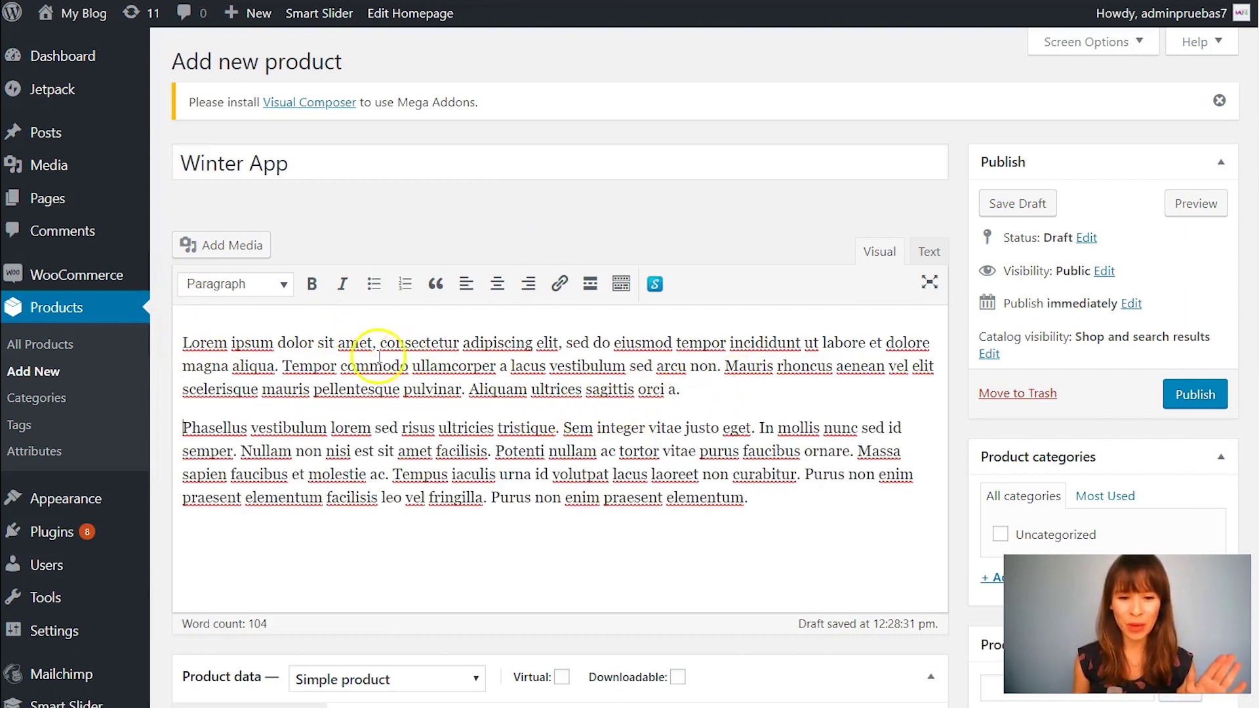
- Make the passage up to "Tempor commodo ullamcorper" and the sentence "Potenti nullam ac tortor vitae purus faucibus ornare." bold in the description
left_click_drag(572, 344, 496, 366)
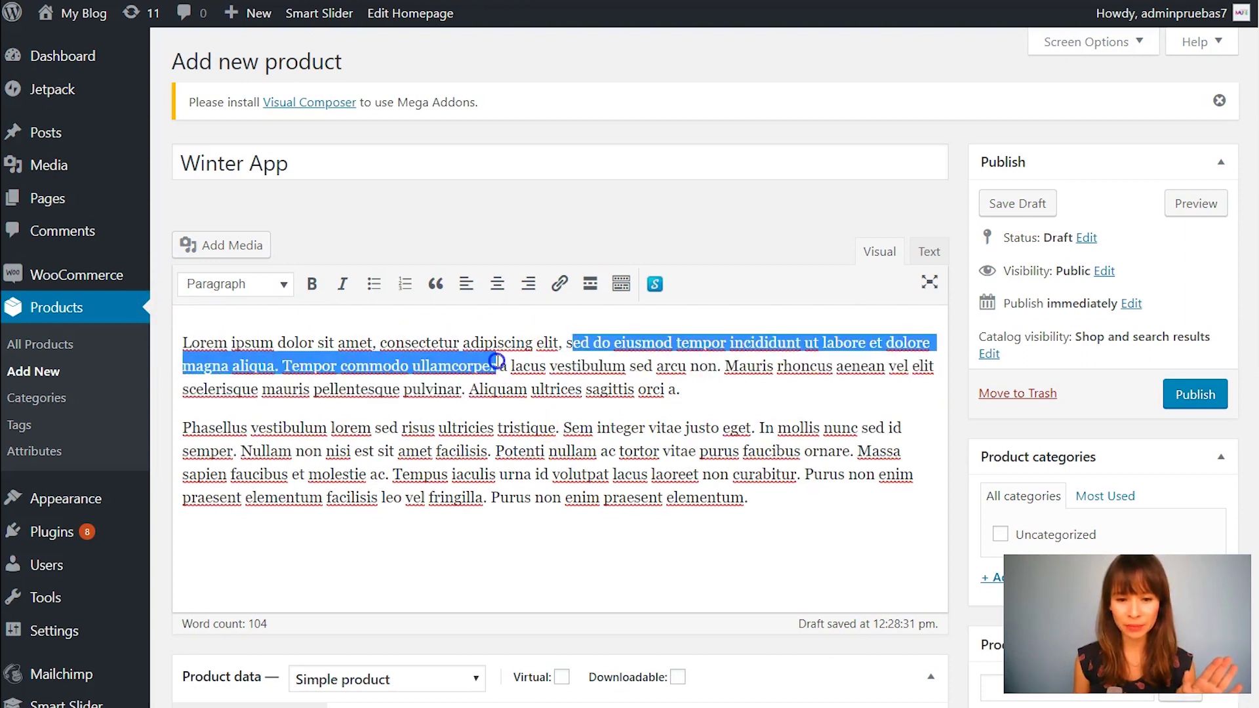
left_click(313, 284)
left_click_drag(496, 451, 855, 446)
left_click(311, 284)
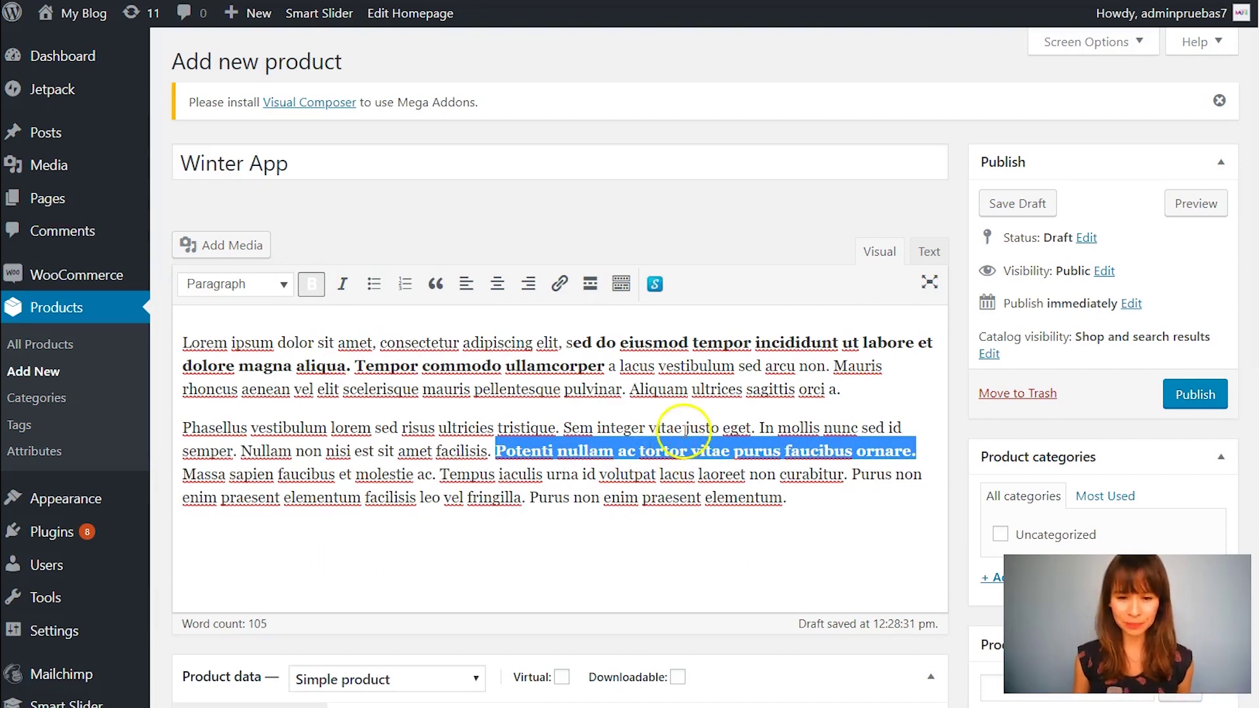
- Review the available product types in the product data and keep Simple product
scroll(683, 432, "down", 2)
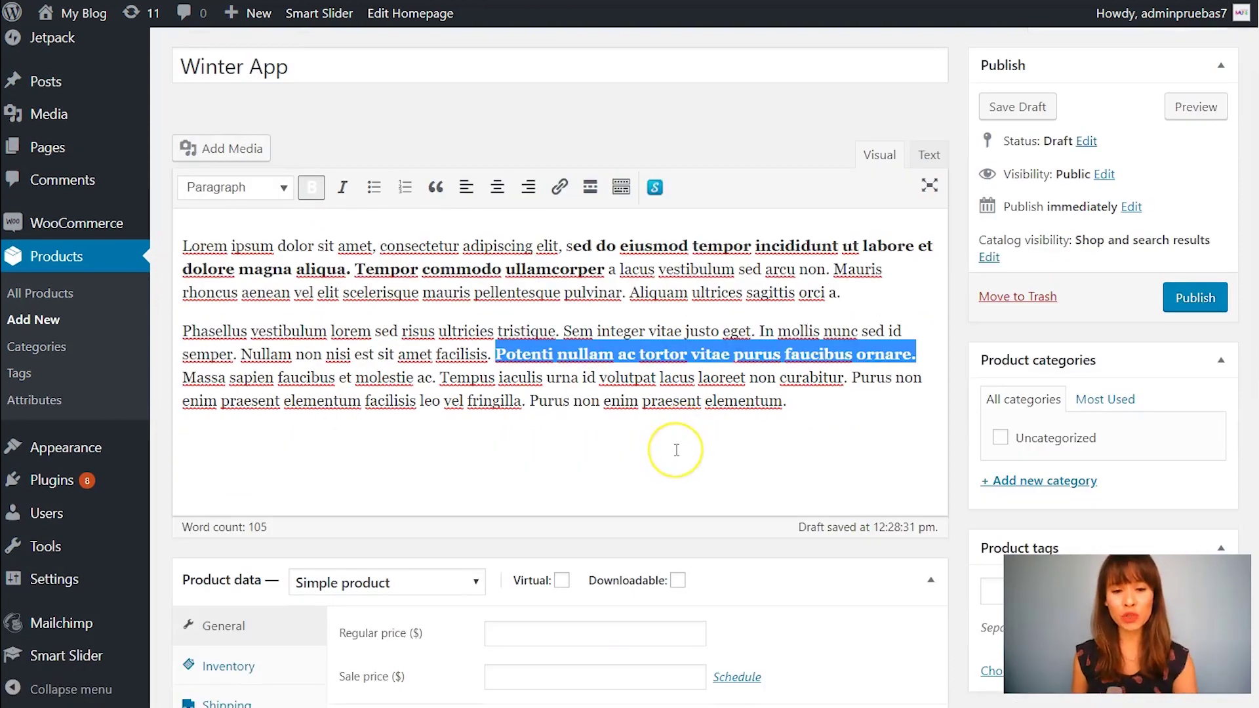
scroll(679, 440, "down", 5)
scroll(677, 450, "down", 1)
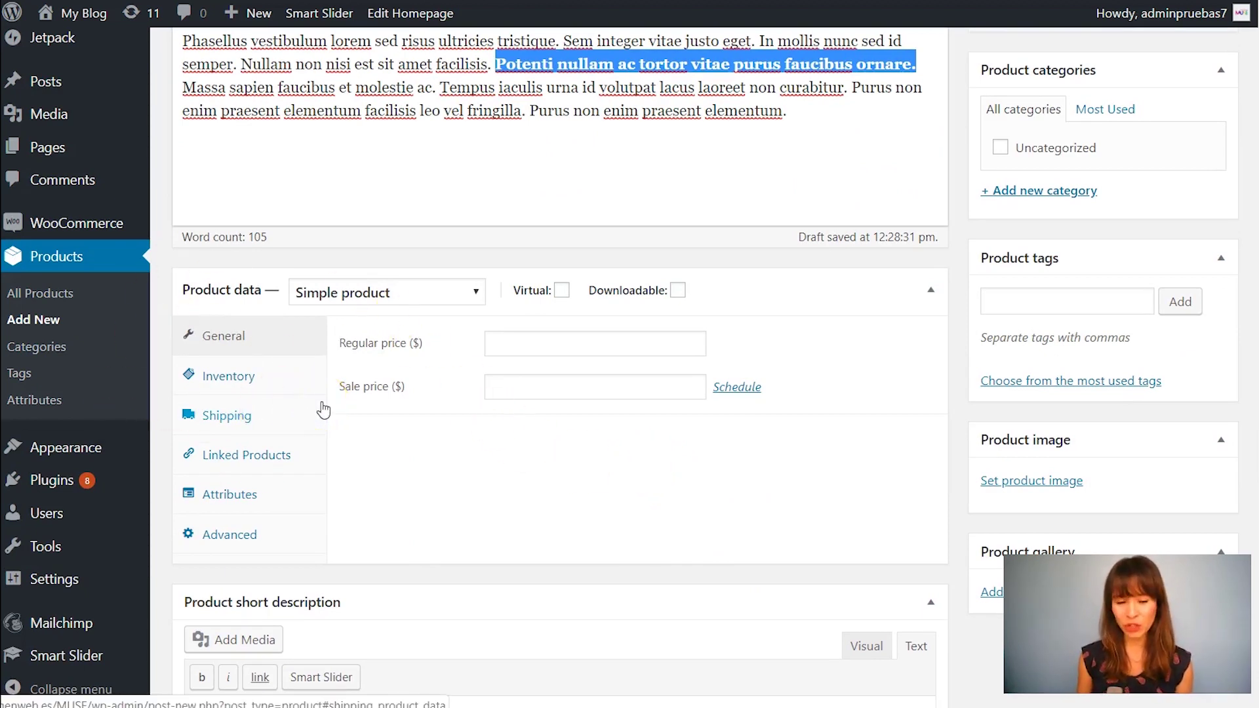
left_click(371, 290)
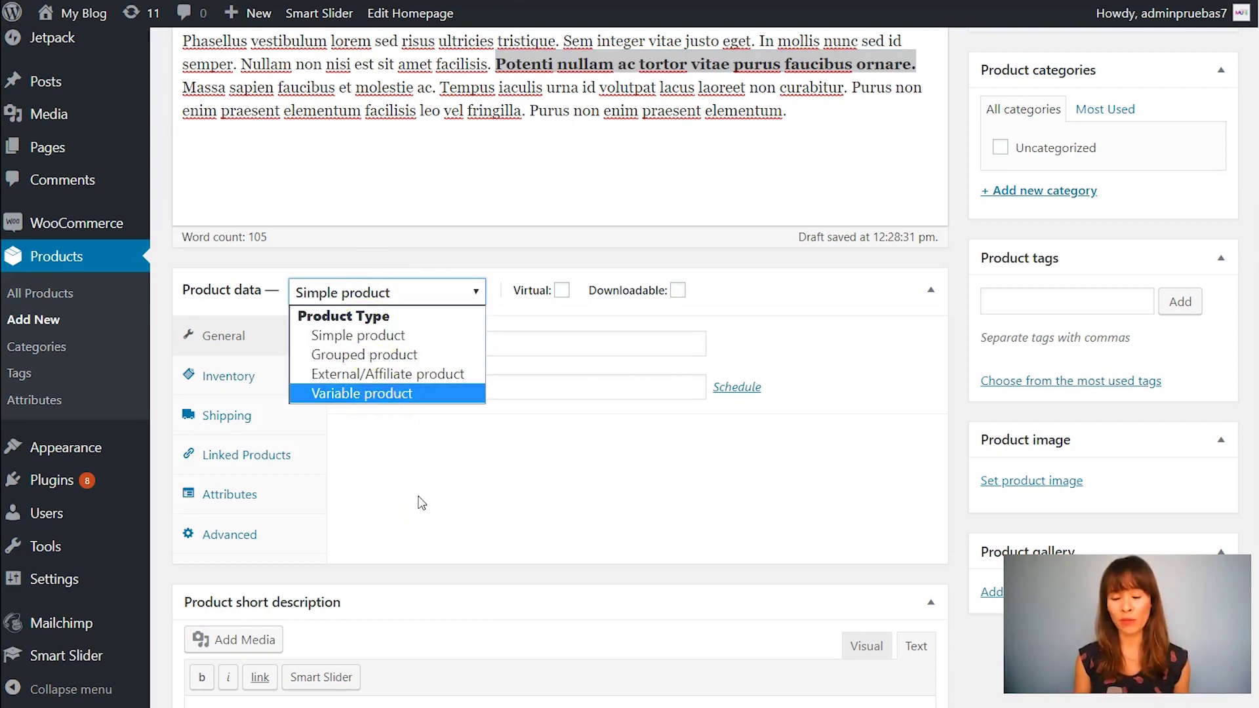
left_click(422, 503)
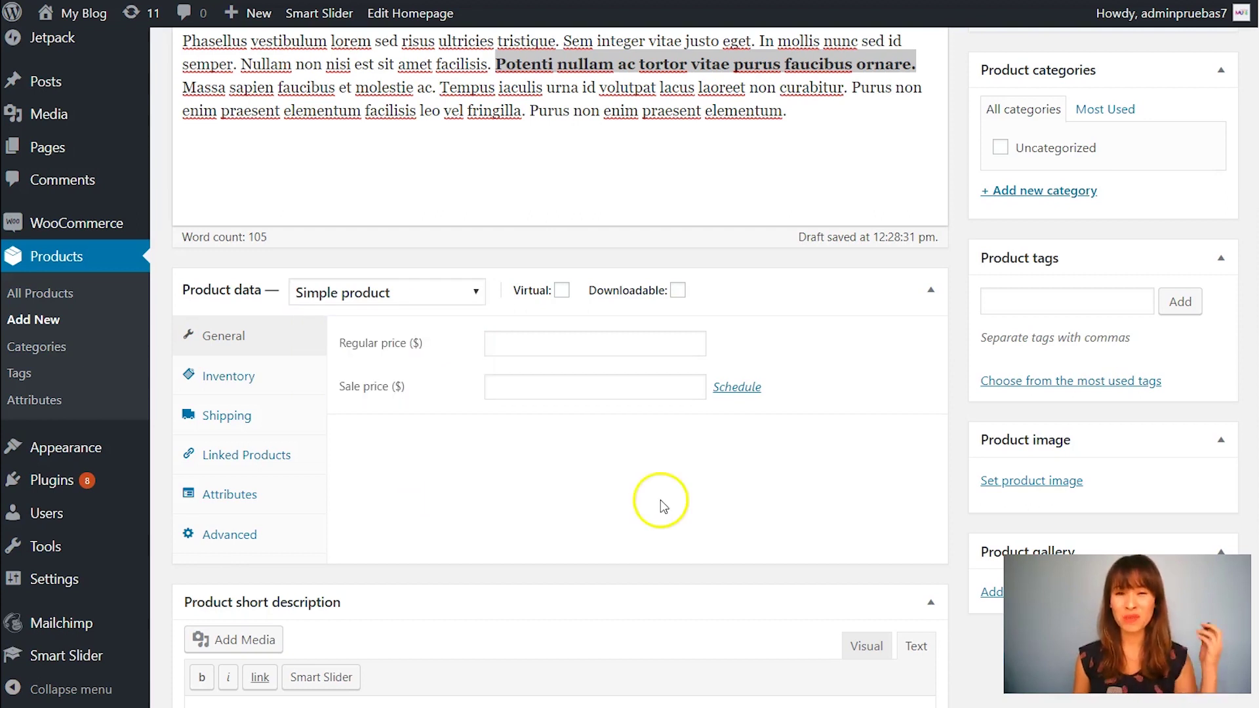
- Try switching the Virtual option on and off, and look at the product's Shipping settings
left_click(562, 291)
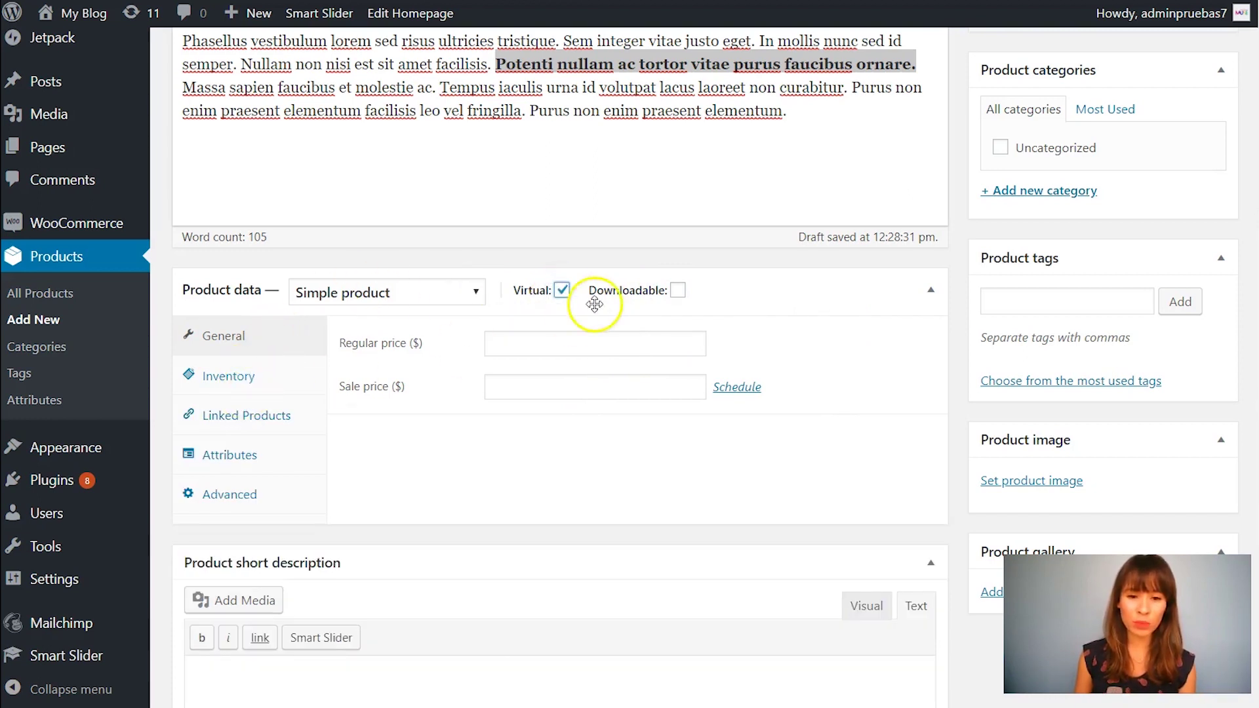
left_click(564, 291)
left_click(562, 290)
left_click(562, 290)
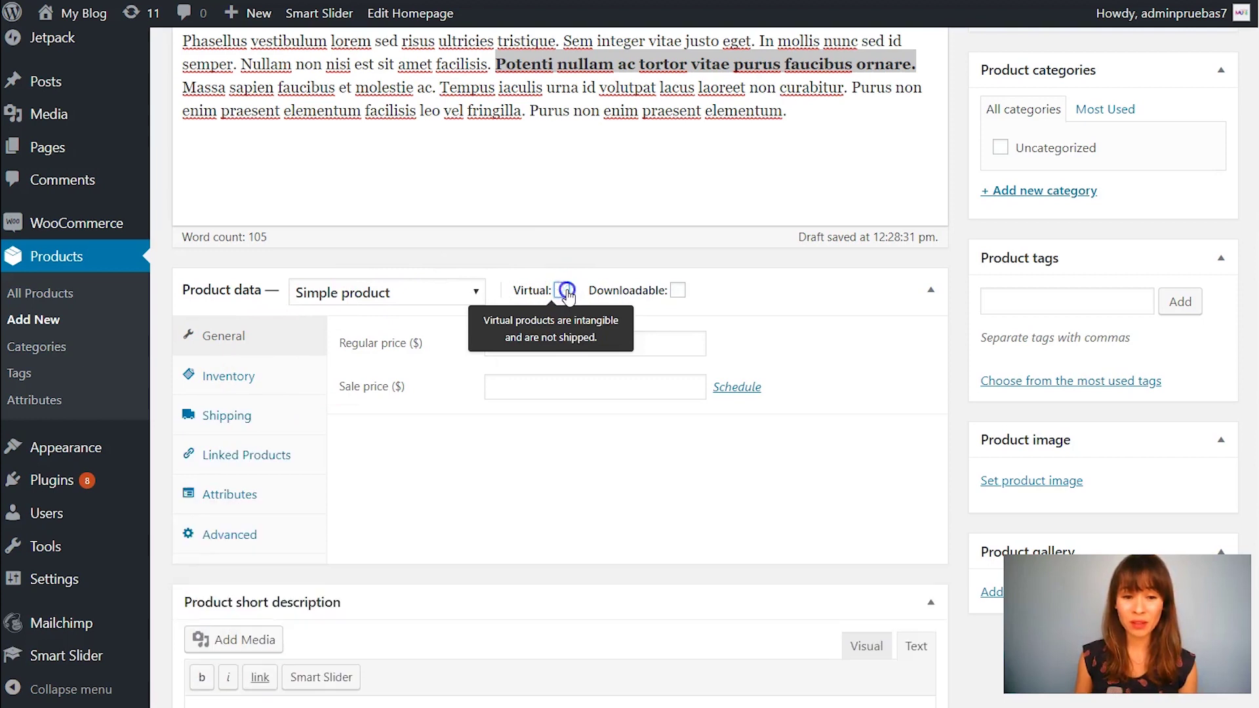
left_click(275, 417)
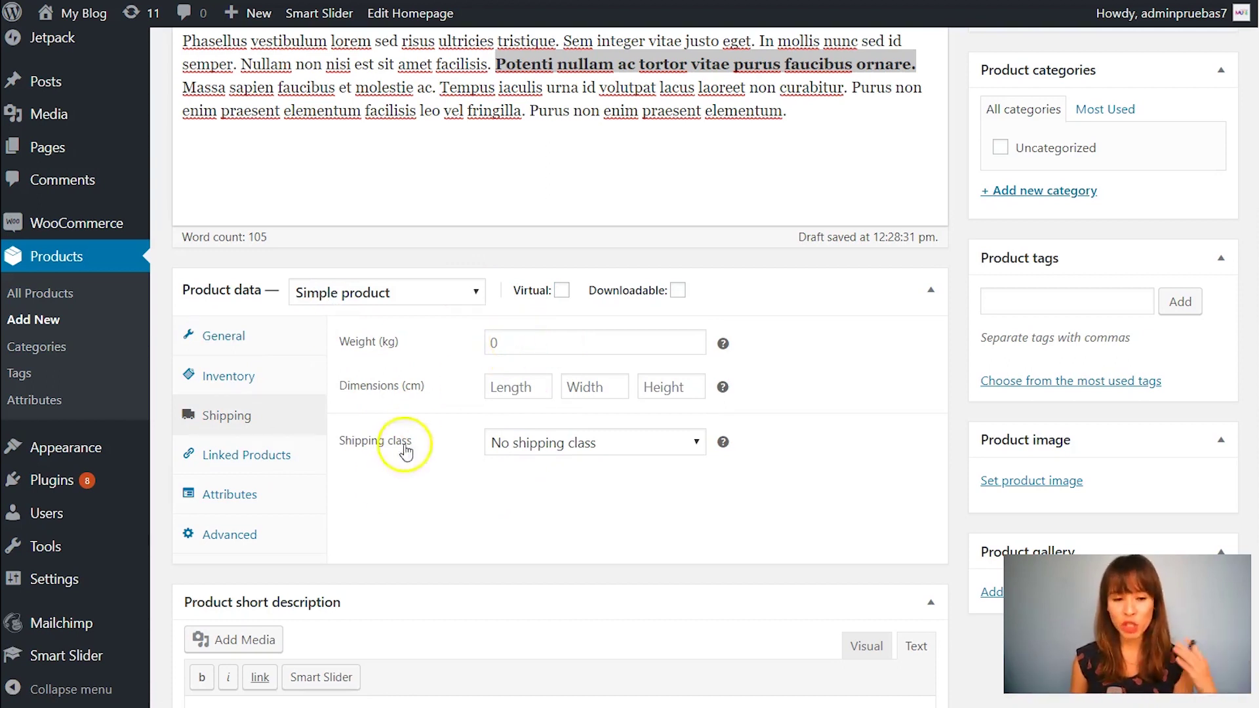
left_click(253, 338)
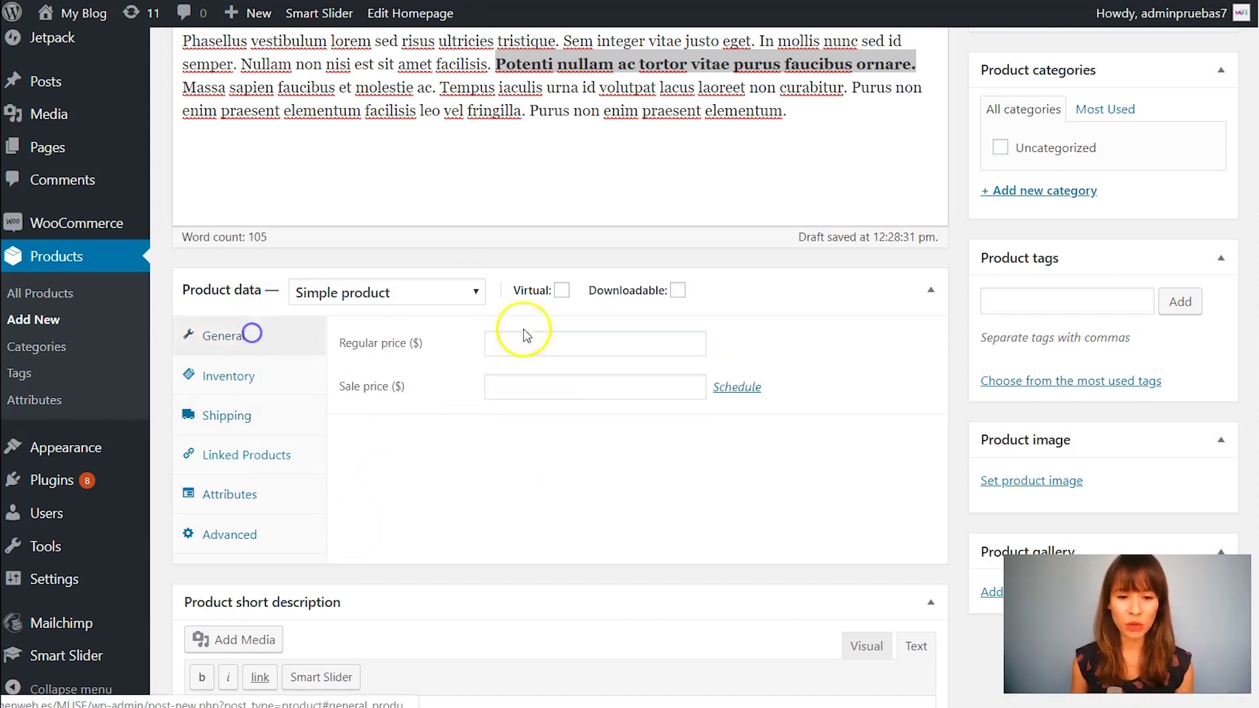
- Mark the product as Virtual and set its regular price to $250
mouse_move(555, 292)
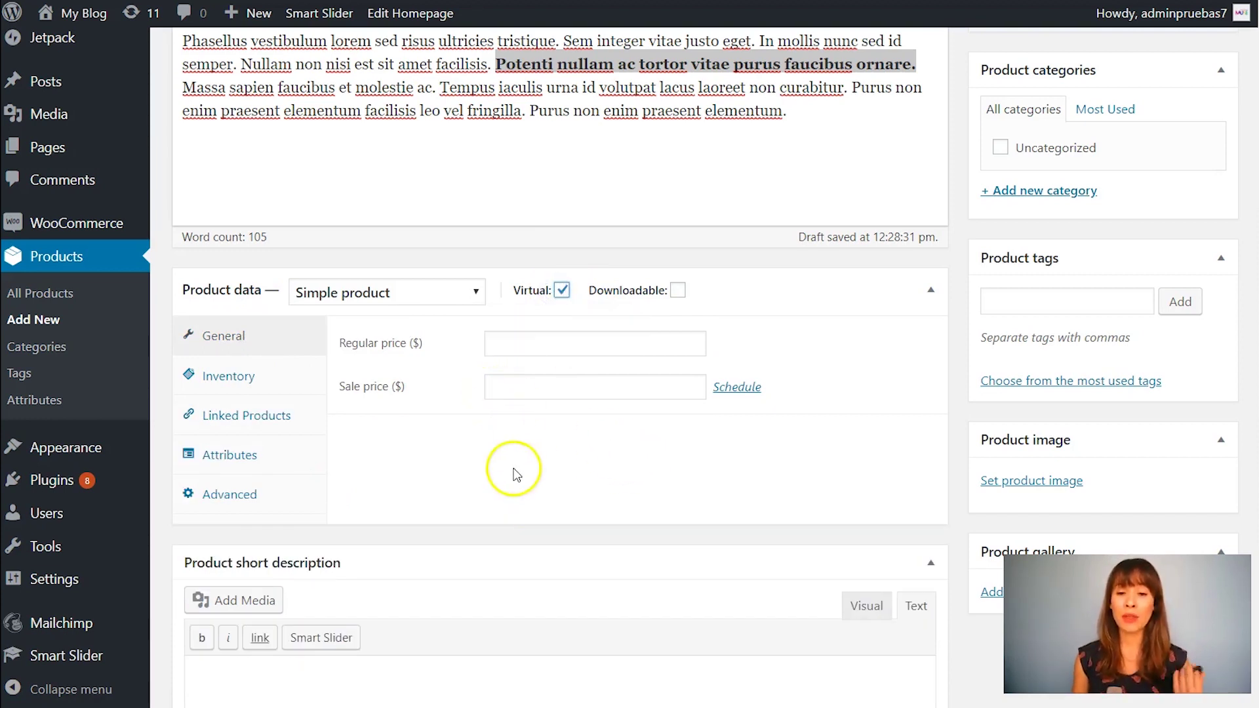
left_click(555, 341)
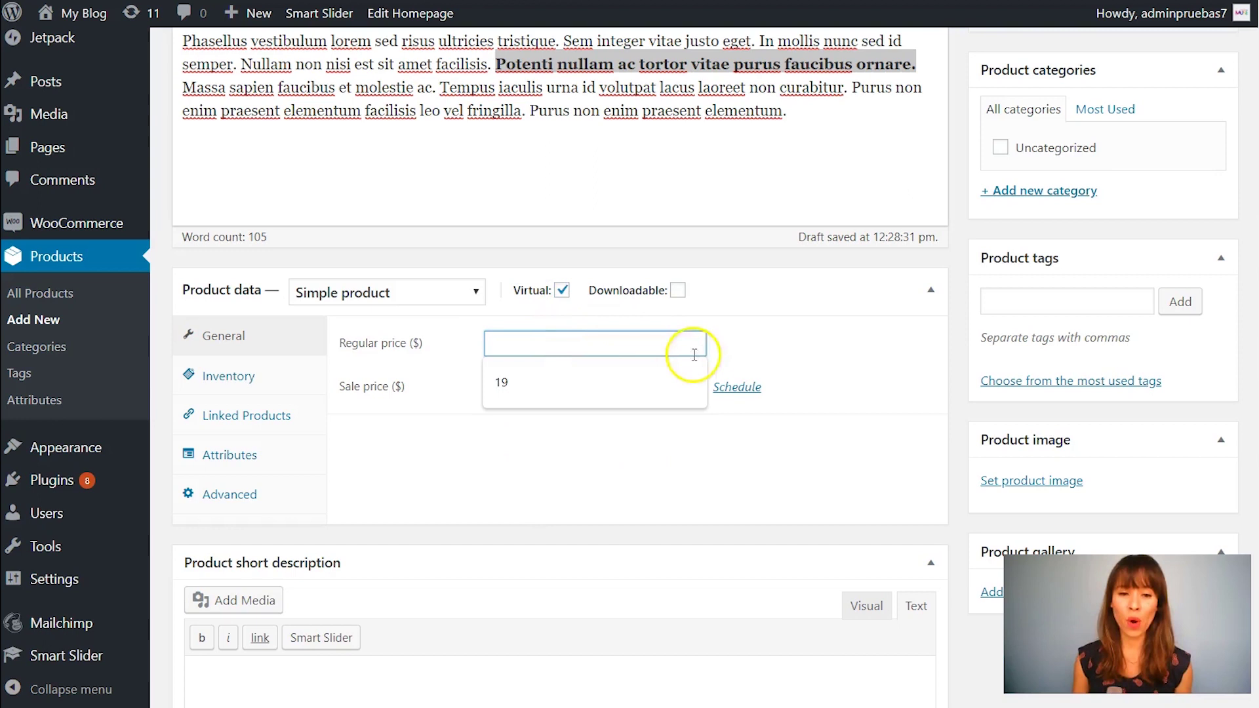
type("25")
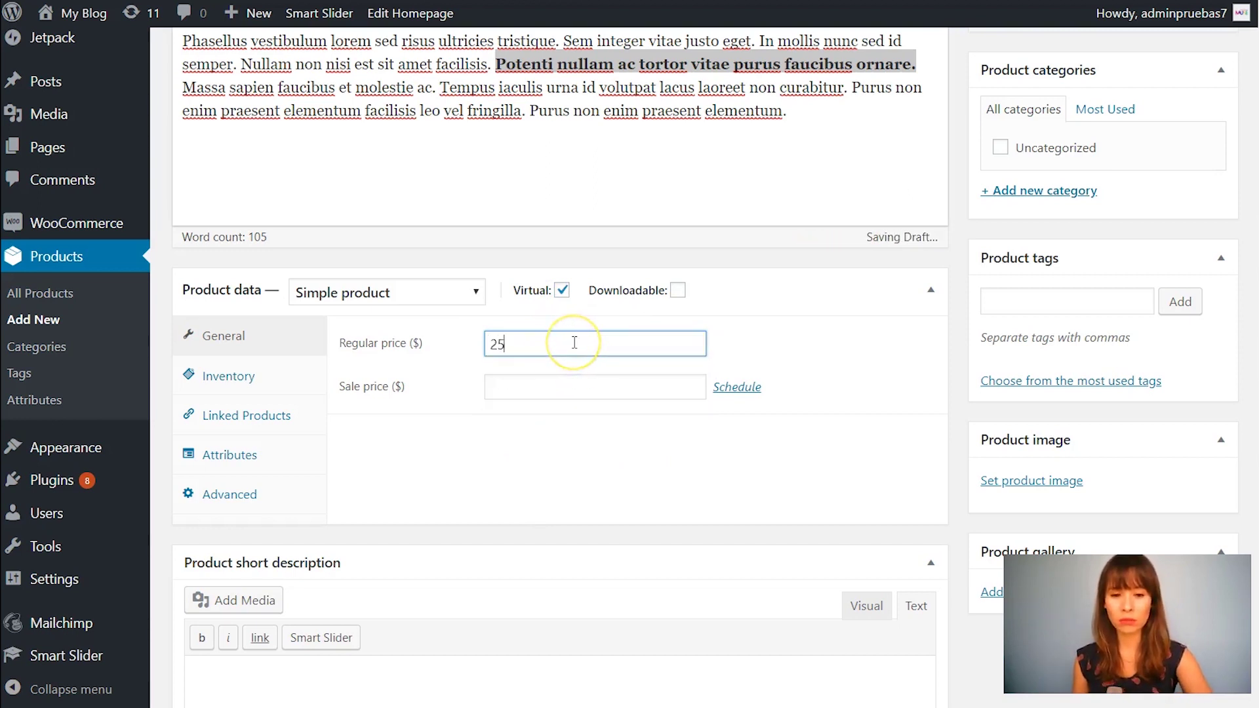
left_click(571, 342)
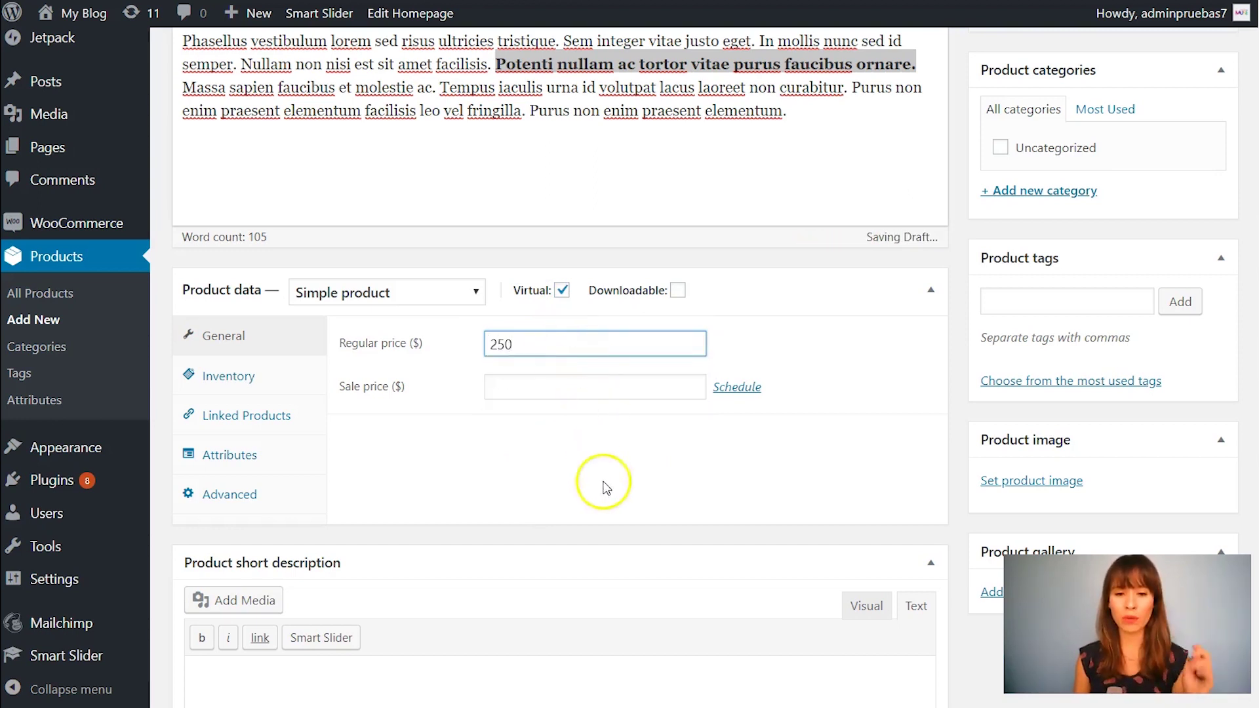
- Try the Downloadable option and switch it back off
left_click(677, 290)
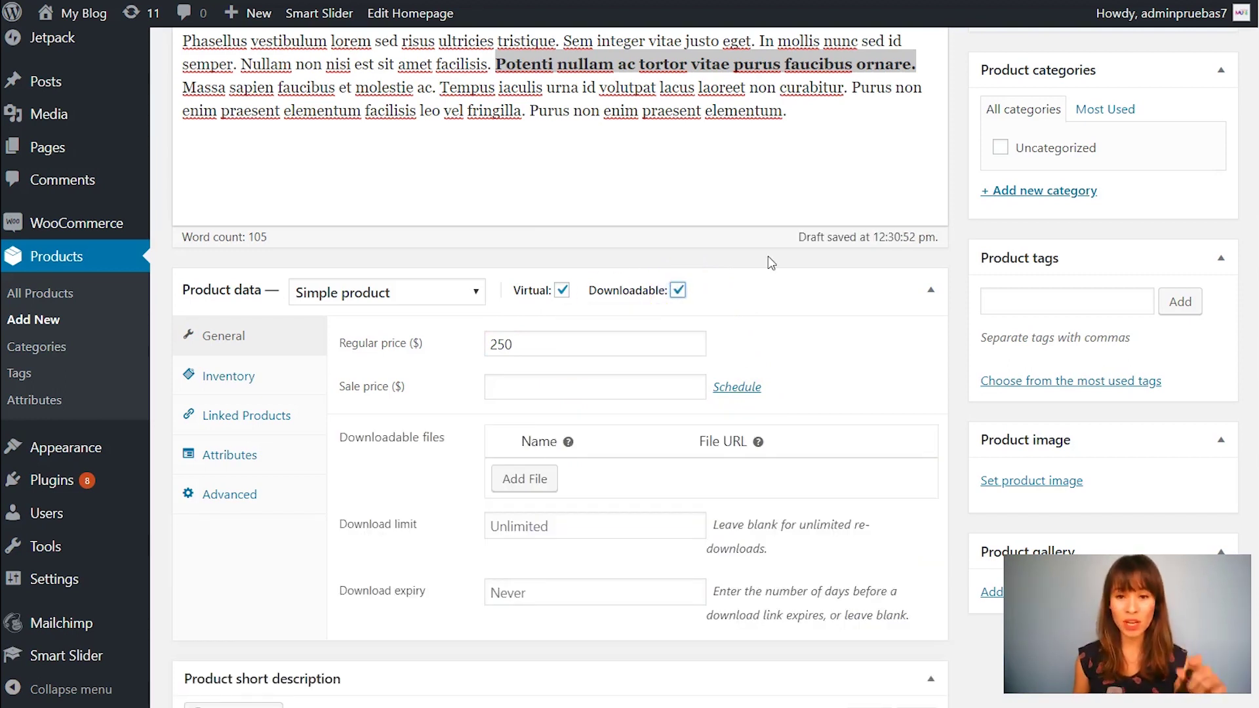
left_click(680, 292)
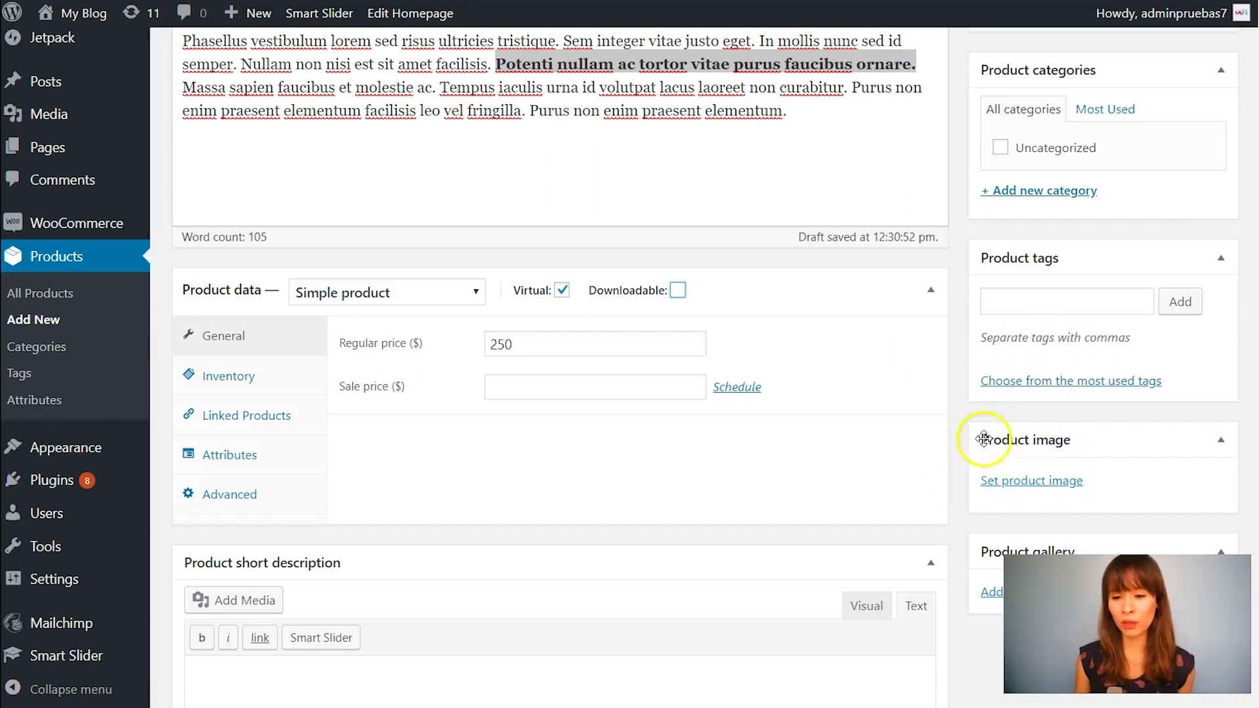
- Set the purple boarding pass and credit card graphic from the Media Library as the product image
left_click(1033, 493)
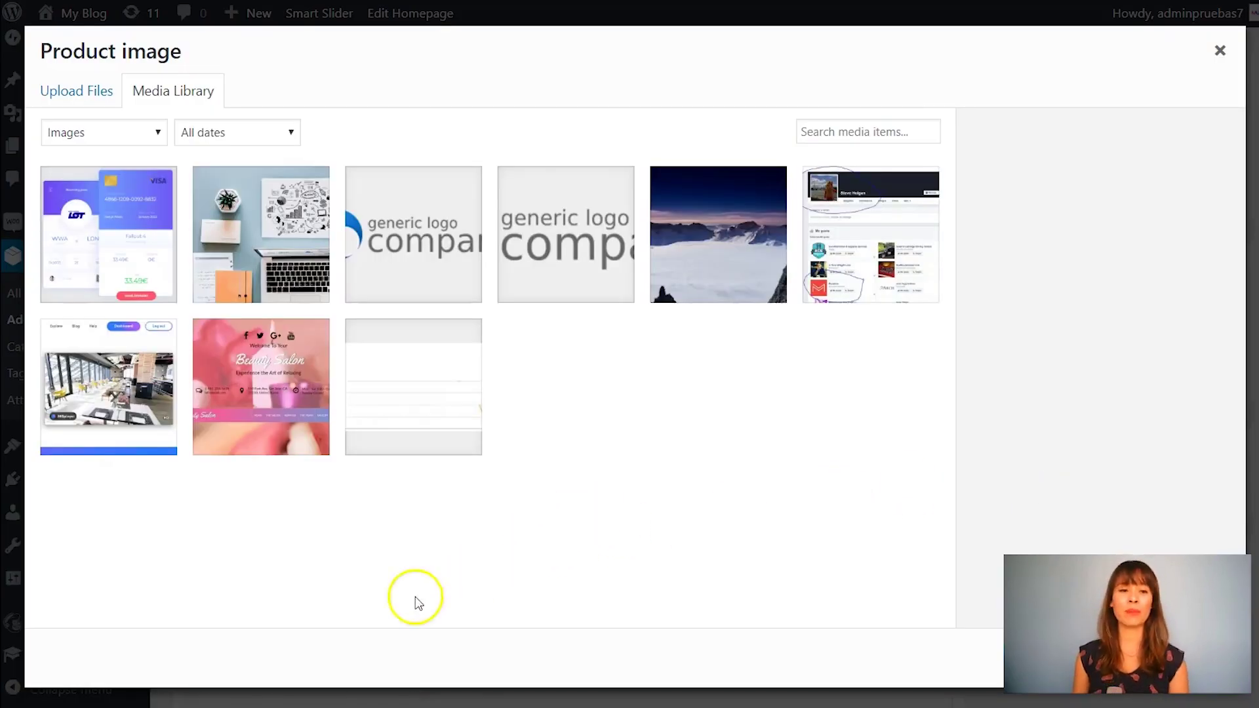
left_click(138, 202)
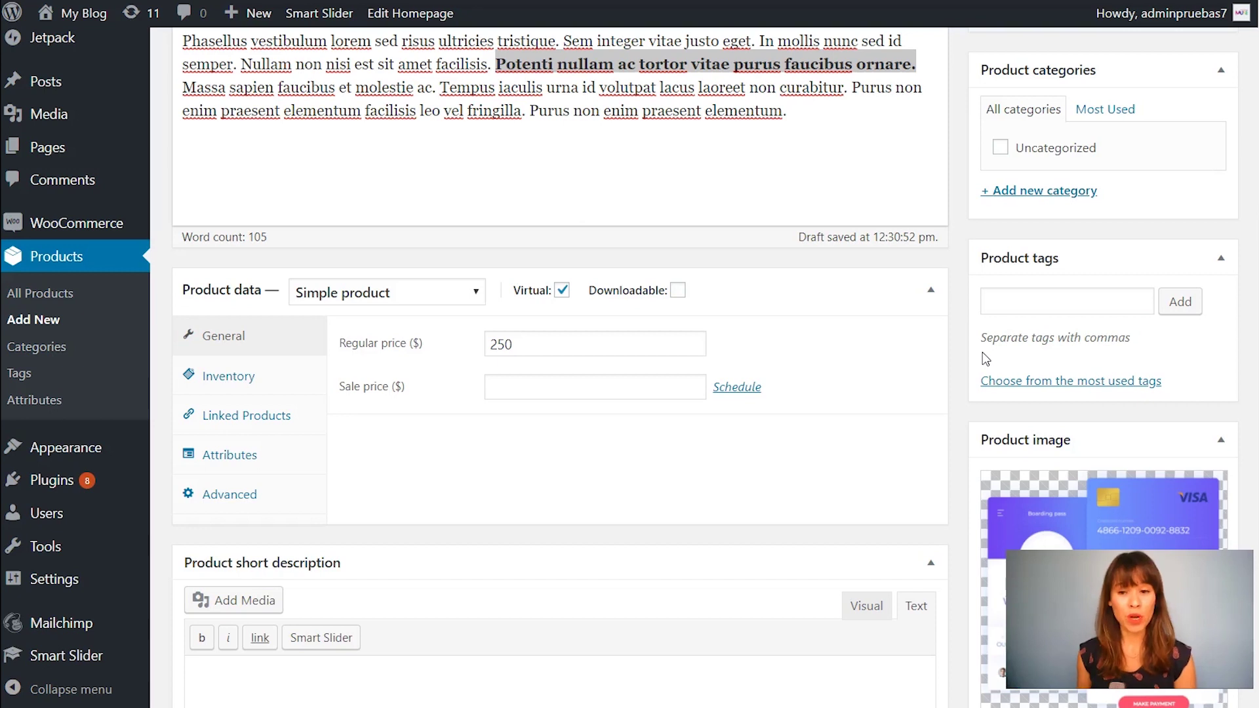
- Enter the product short description "This is a short description test for winter app. Hope you guys like the tutorial!"
scroll(963, 357, "down", 5)
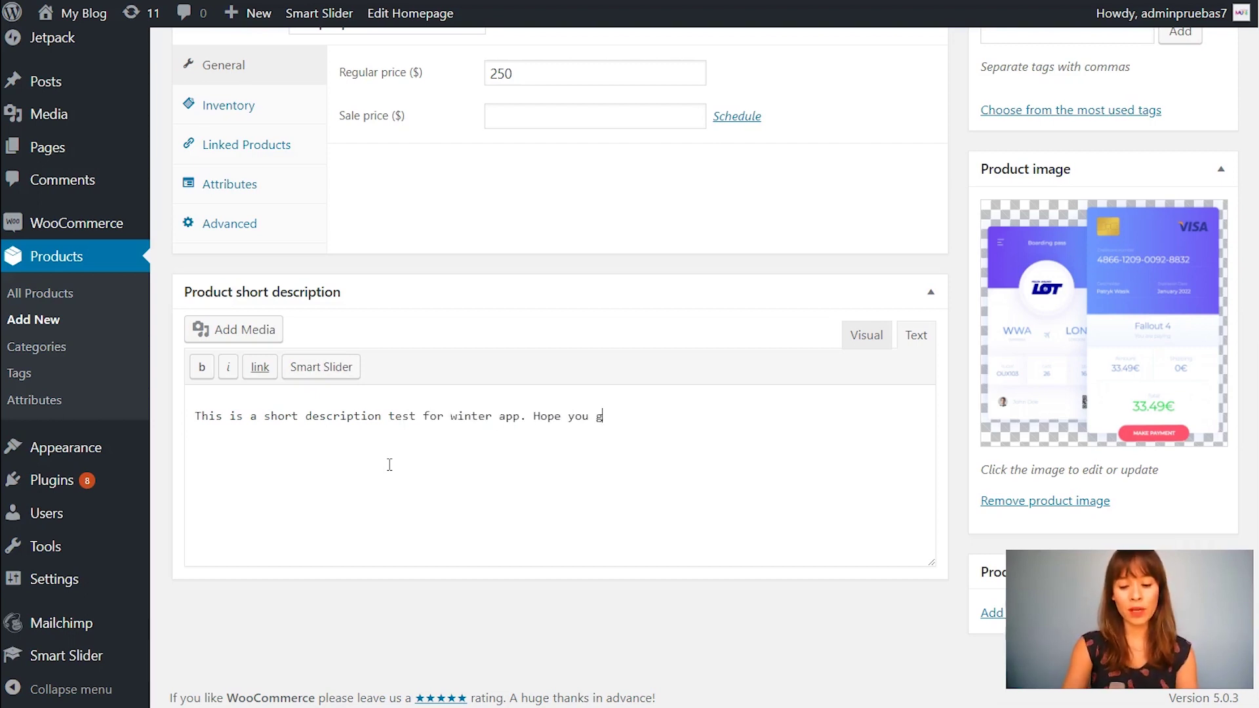
type("l!")
- Preview the Winter App product page
scroll(385, 352, "up", 3)
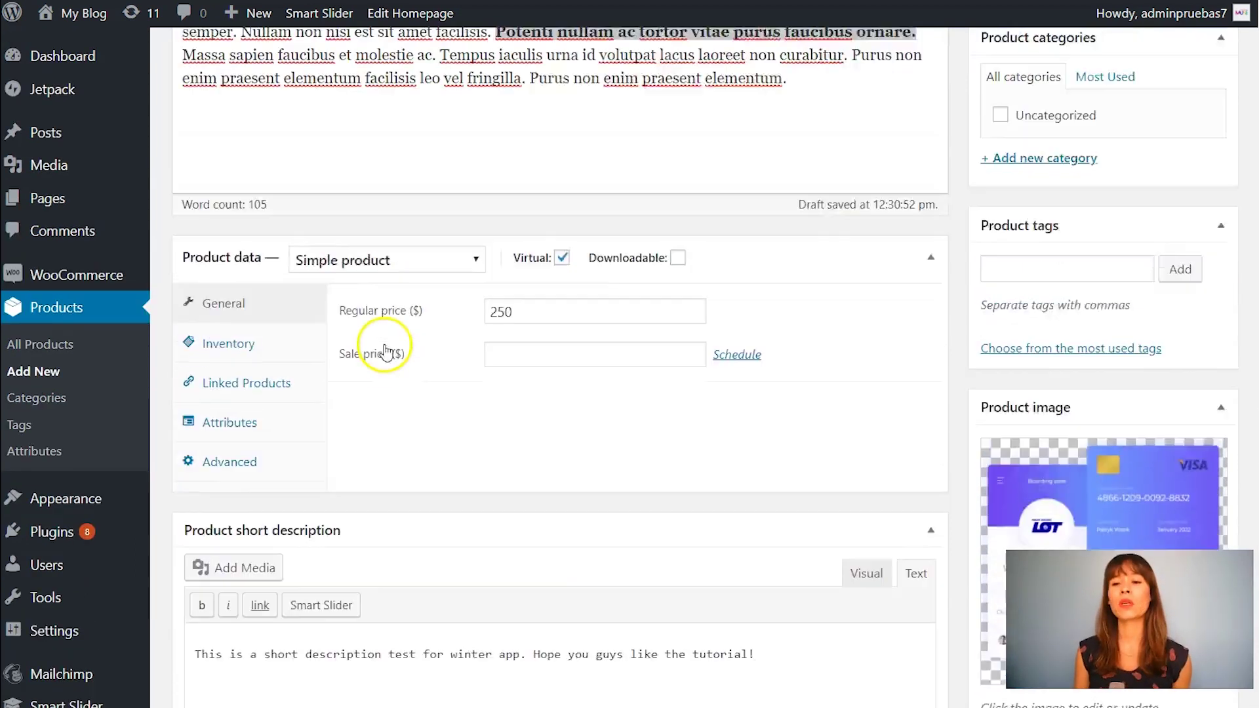
scroll(386, 353, "up", 5)
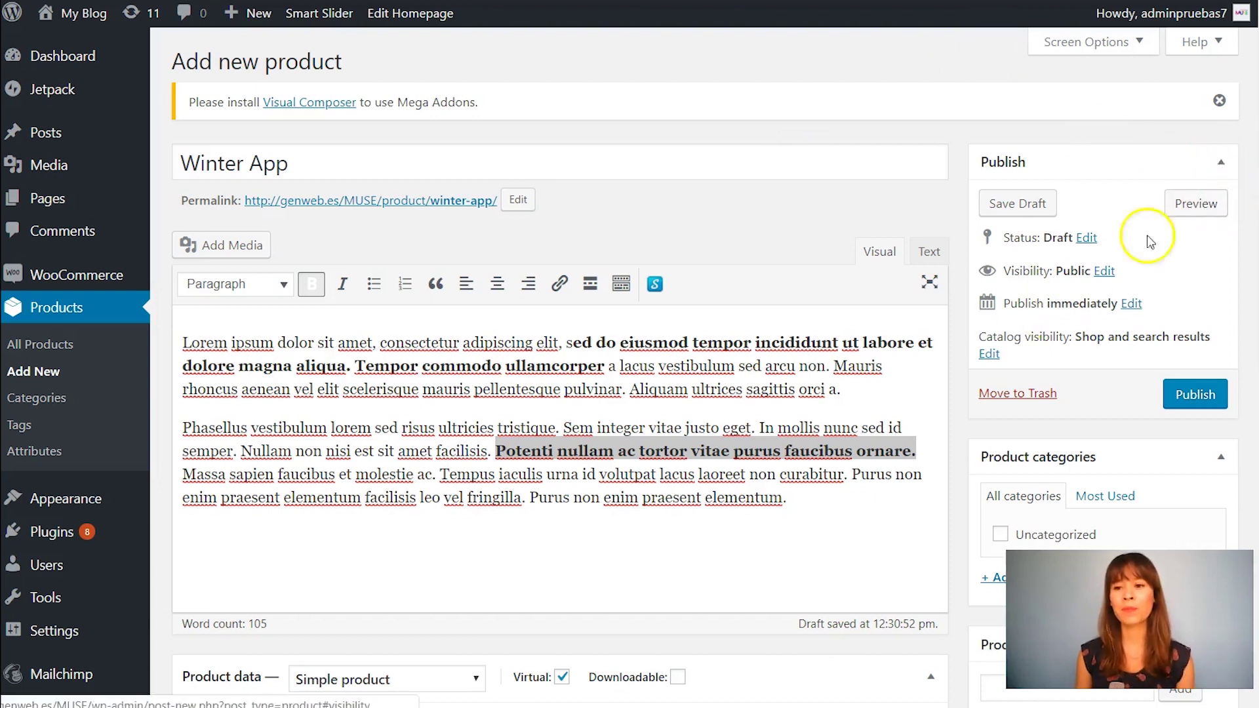
left_click(1194, 204)
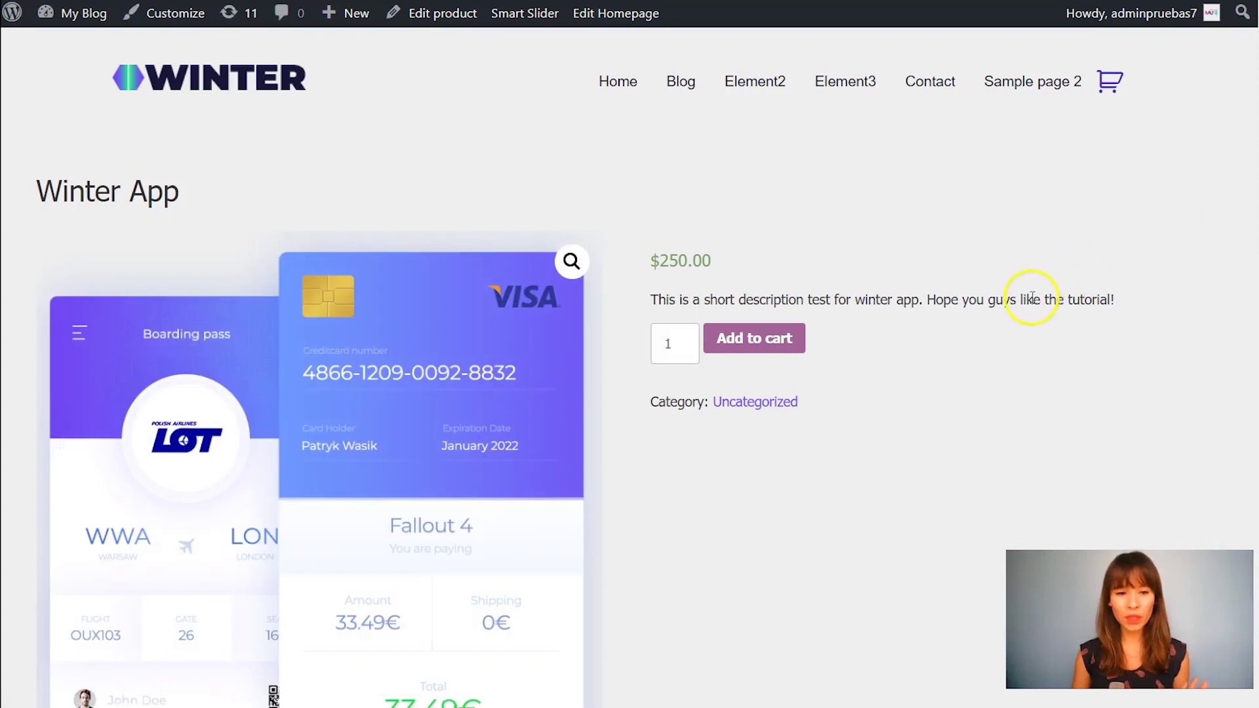
- Check the price and short description on the Winter App product page and add one unit to the cart
scroll(1016, 314, "down", 2)
scroll(1005, 336, "up", 1)
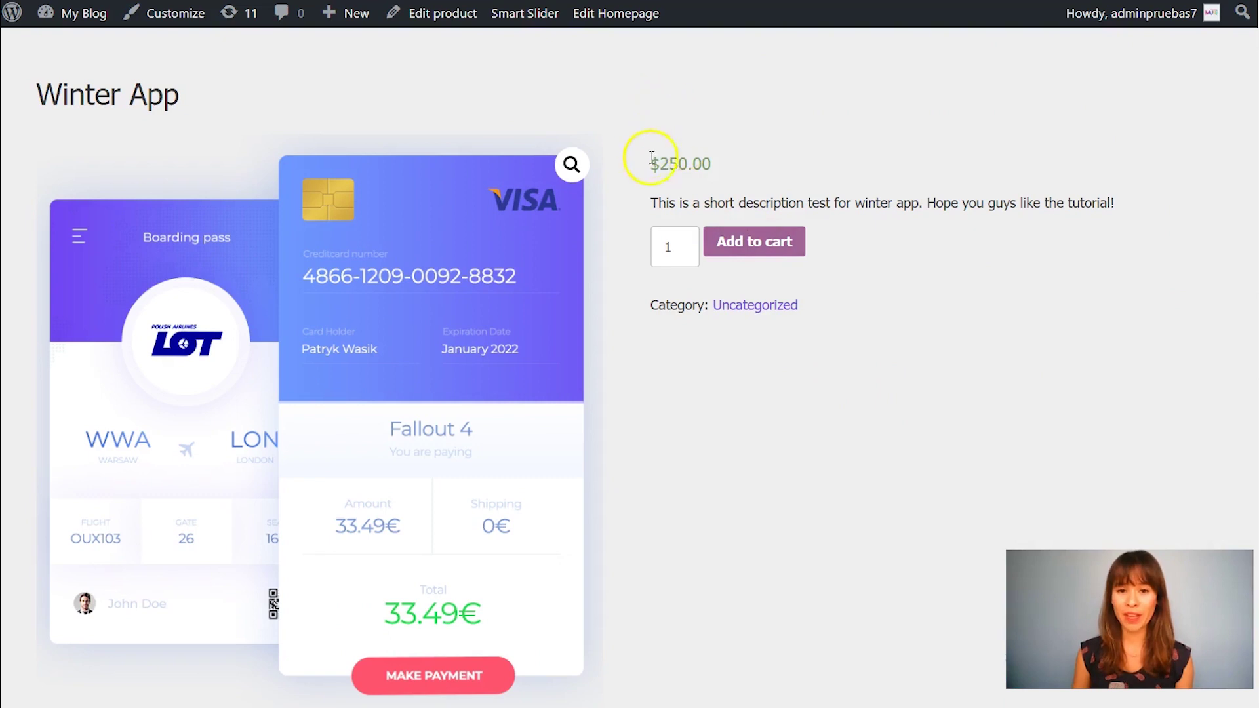
left_click_drag(651, 163, 747, 164)
left_click(831, 168)
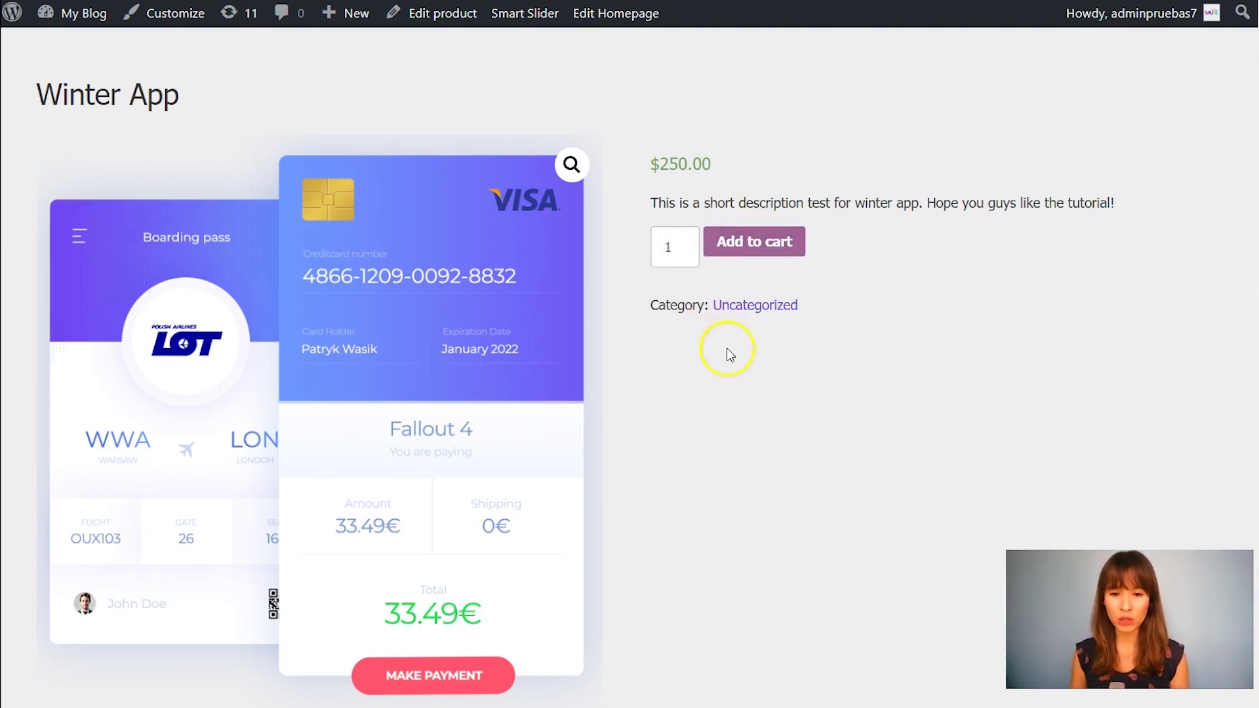
scroll(690, 307, "up", 2)
left_click(683, 336)
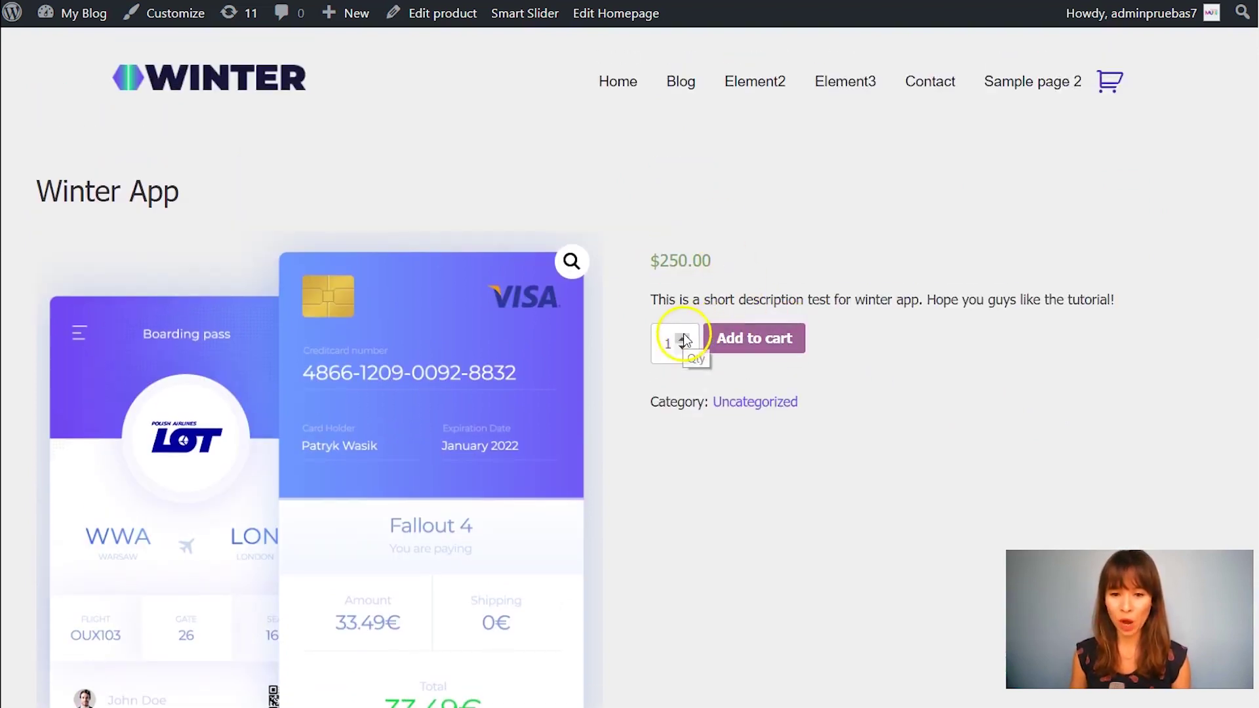
left_click(680, 350)
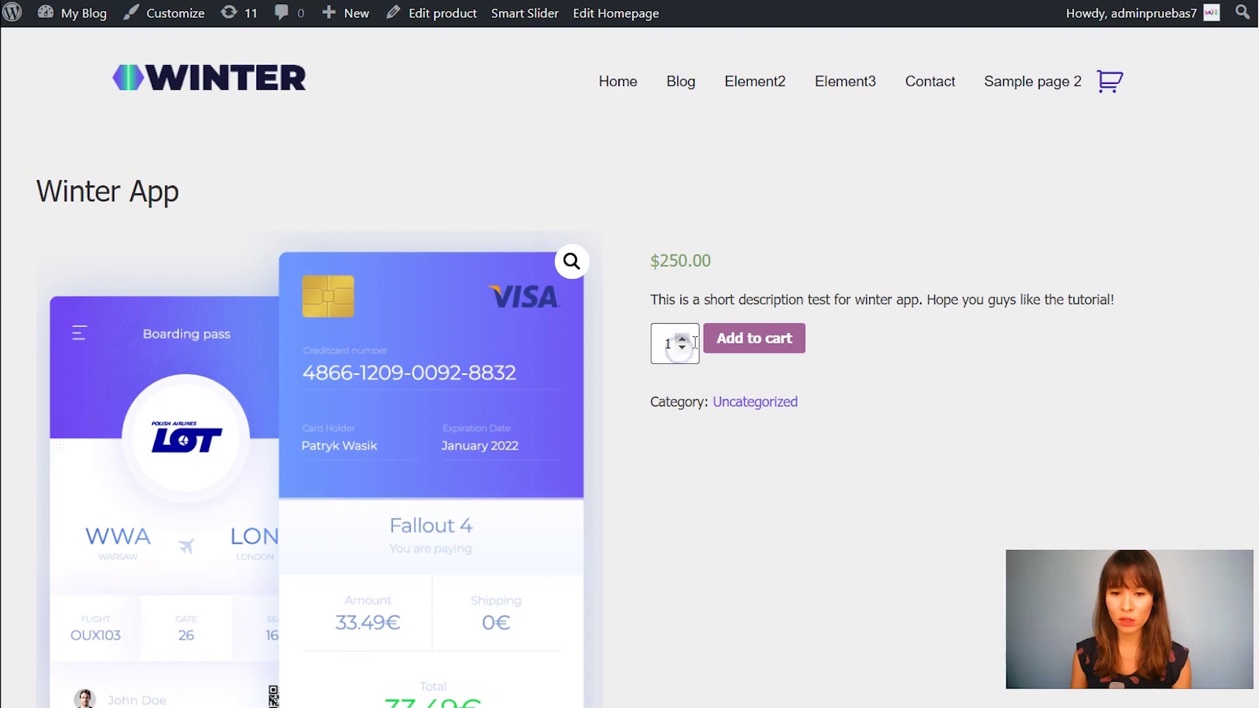
left_click(754, 347)
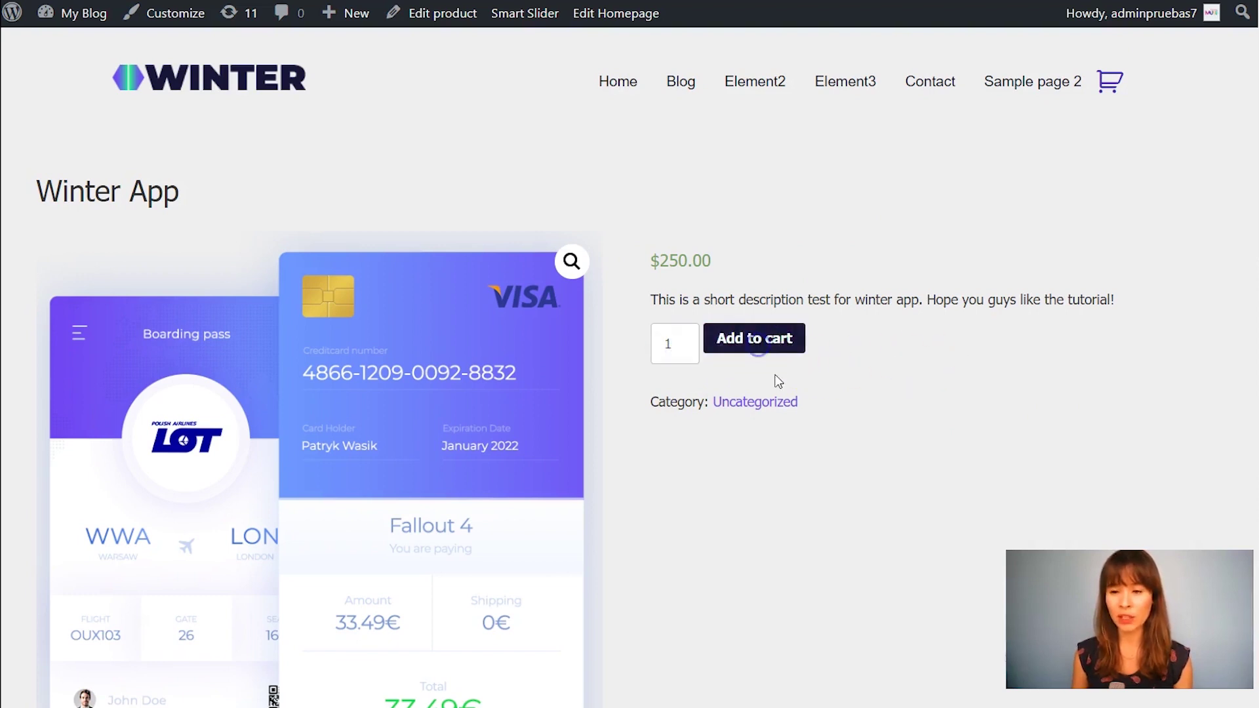
left_click(783, 375)
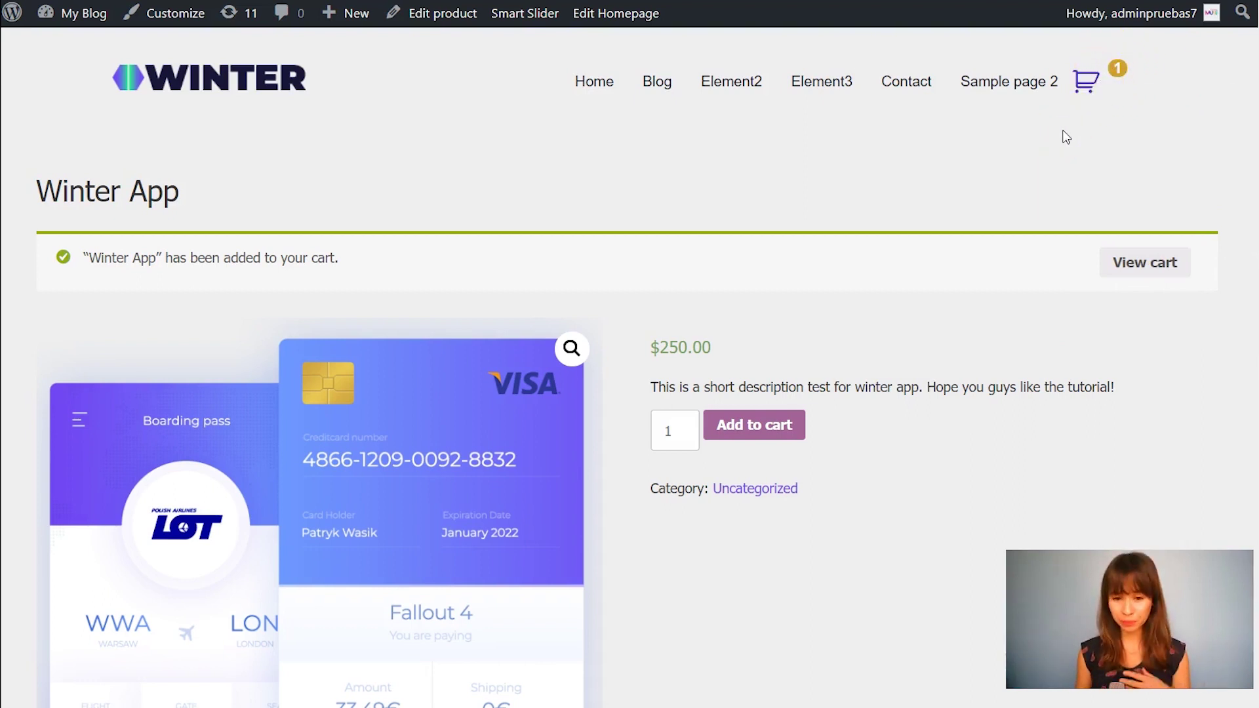
- Review the full product page, including the Description section below the product image
scroll(767, 518, "down", 9)
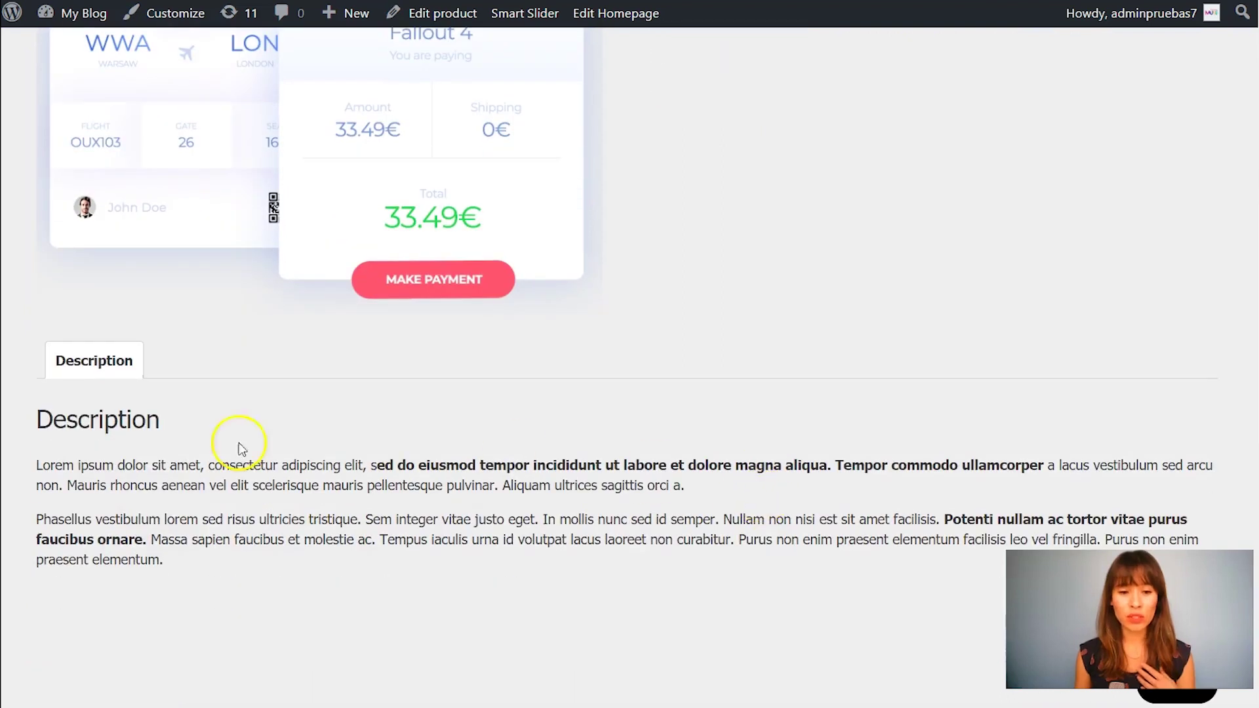
scroll(492, 422, "down", 4)
scroll(496, 430, "down", 7)
scroll(489, 436, "up", 12)
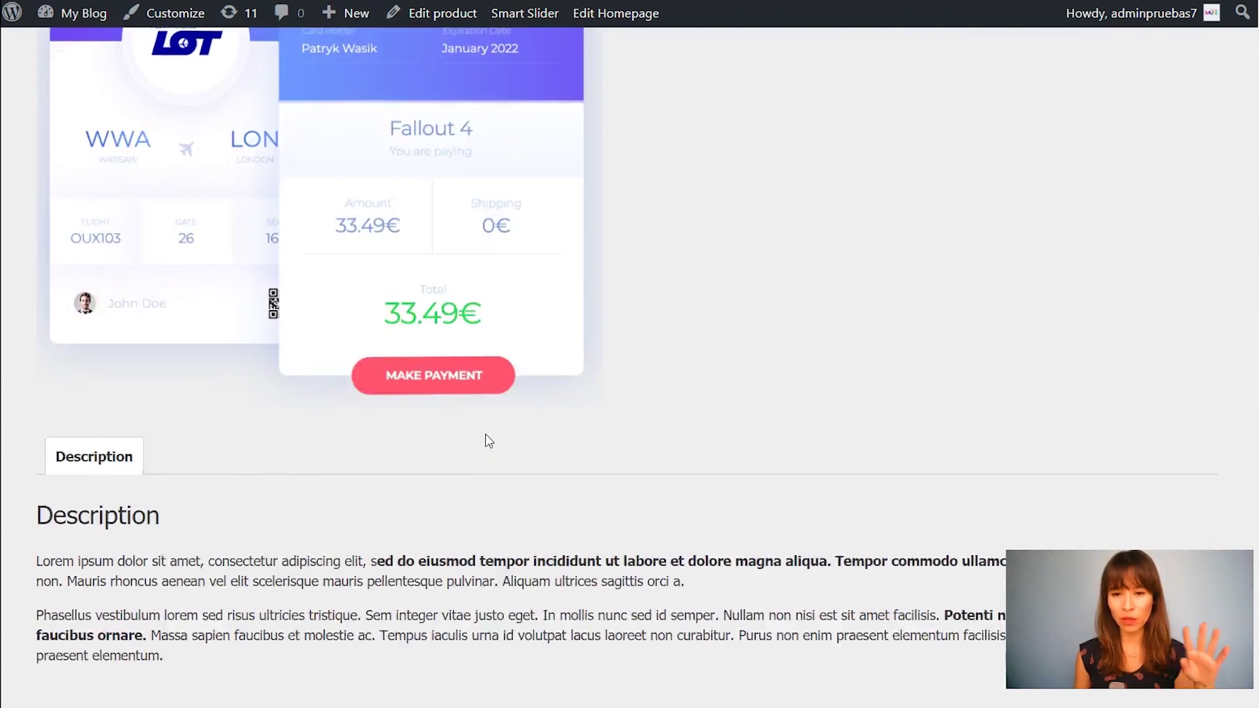
scroll(489, 445, "up", 8)
scroll(694, 514, "down", 5)
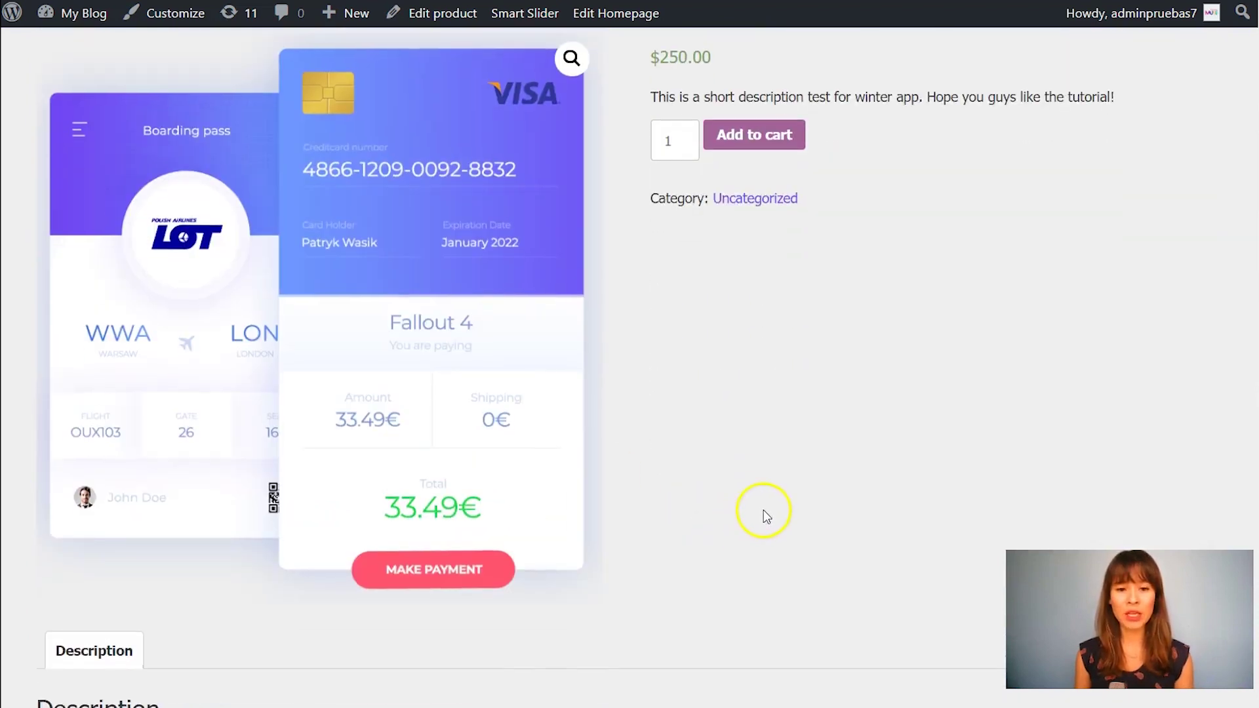
scroll(780, 491, "up", 3)
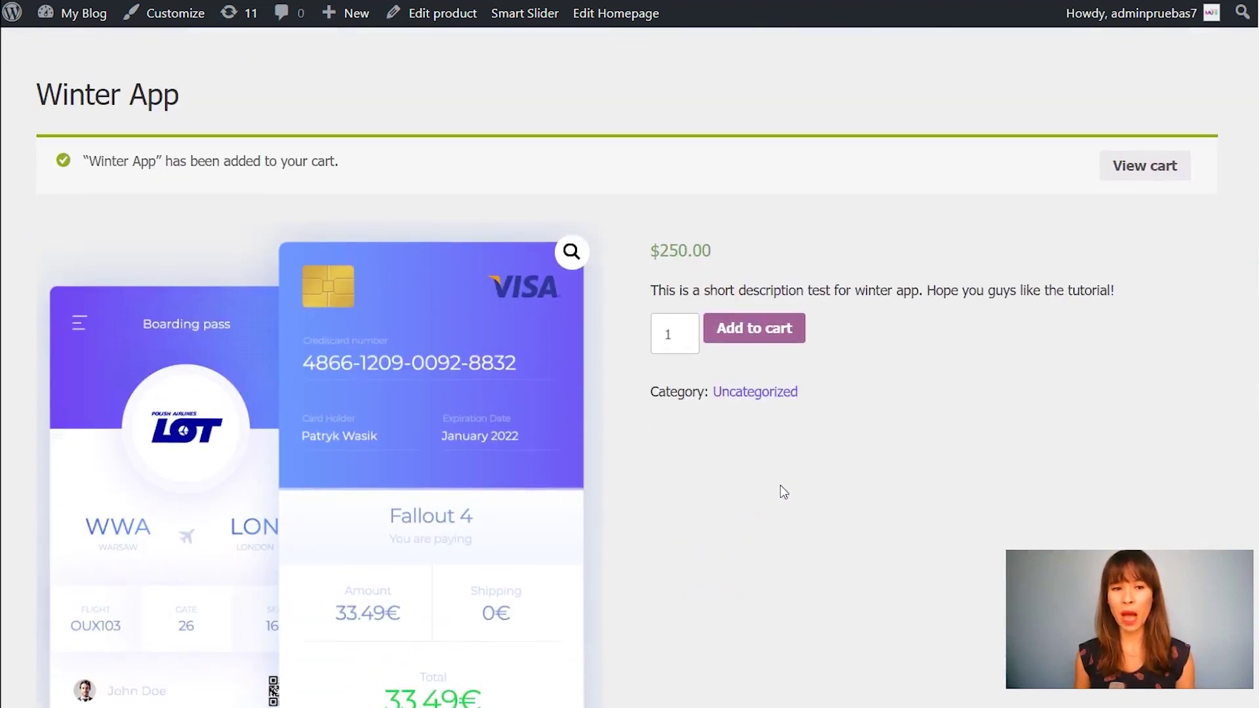
- Open the Shop Styles settings in the site Customizer and look at the Cart Color option
left_click(167, 16)
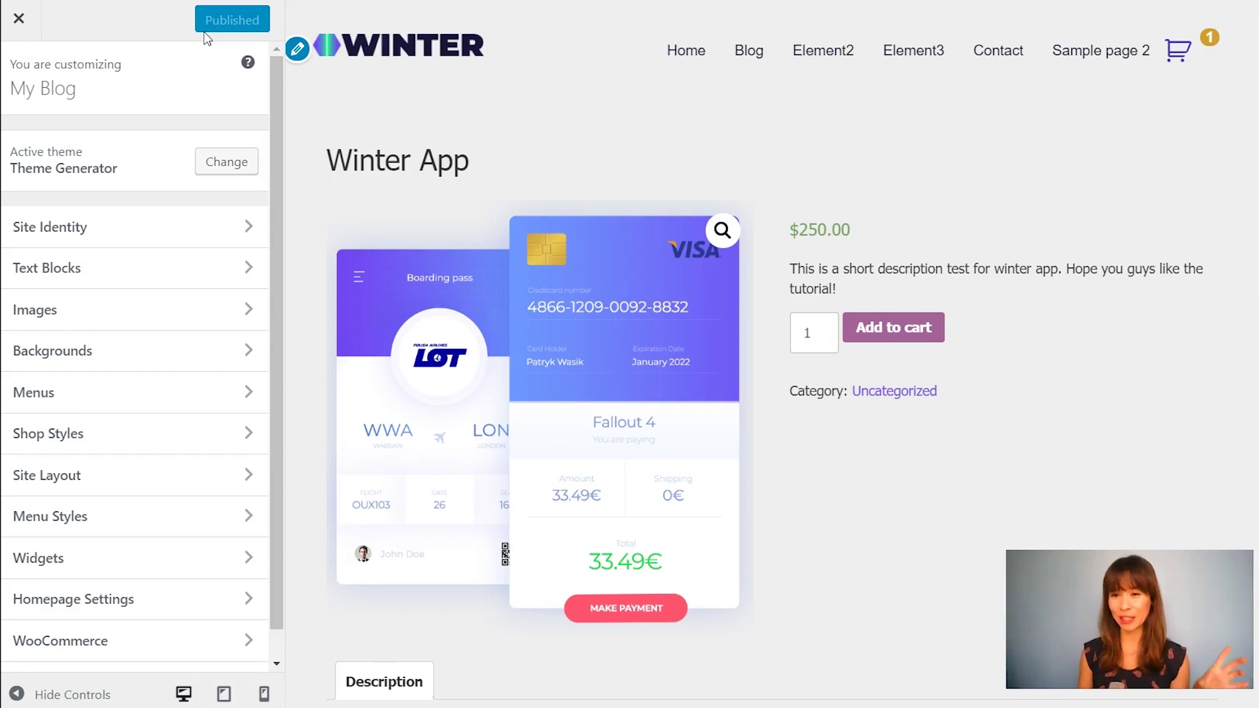
left_click(73, 435)
left_click(24, 165)
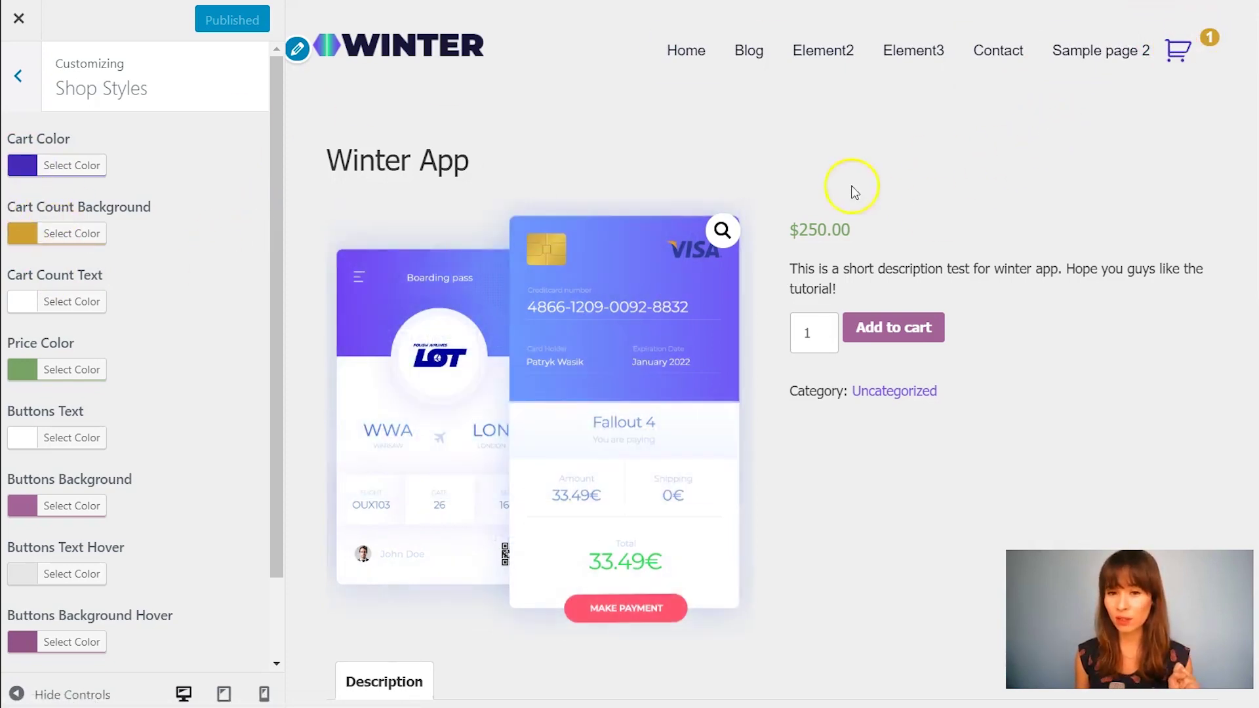
left_click(96, 179)
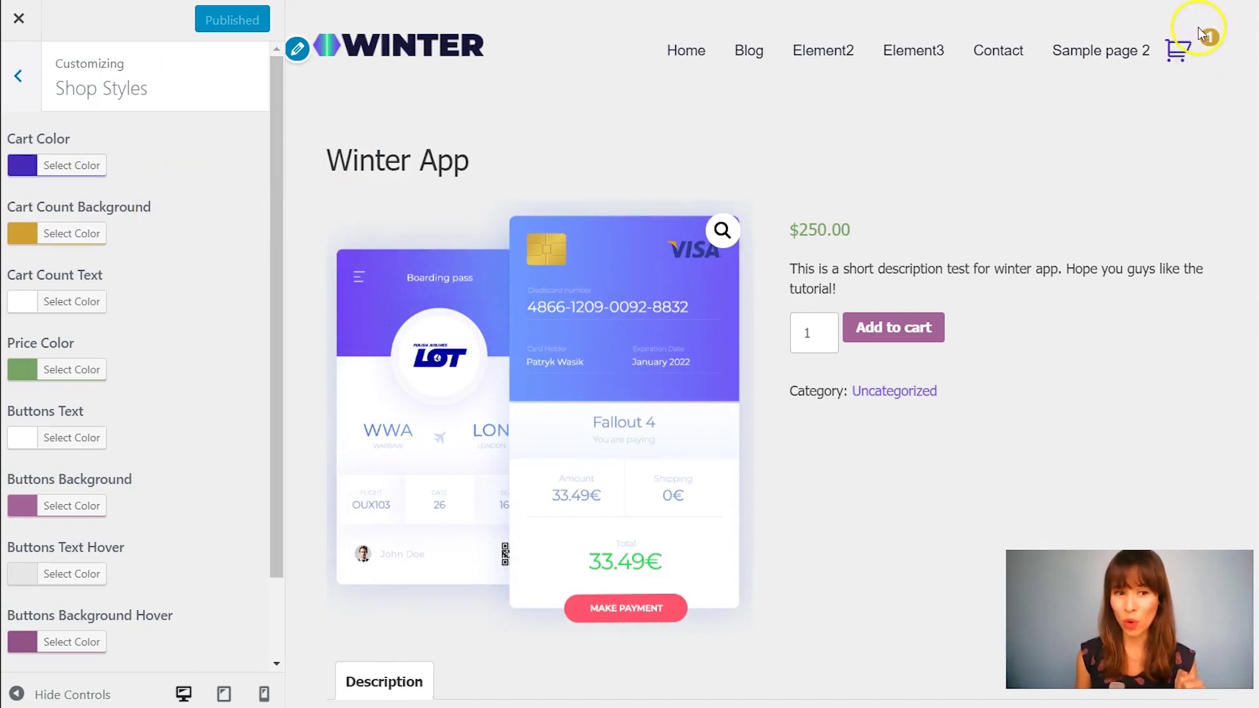
- Try a quantity of 2 with Add to cart in the product preview and set the quantity back to 1
left_click(821, 330)
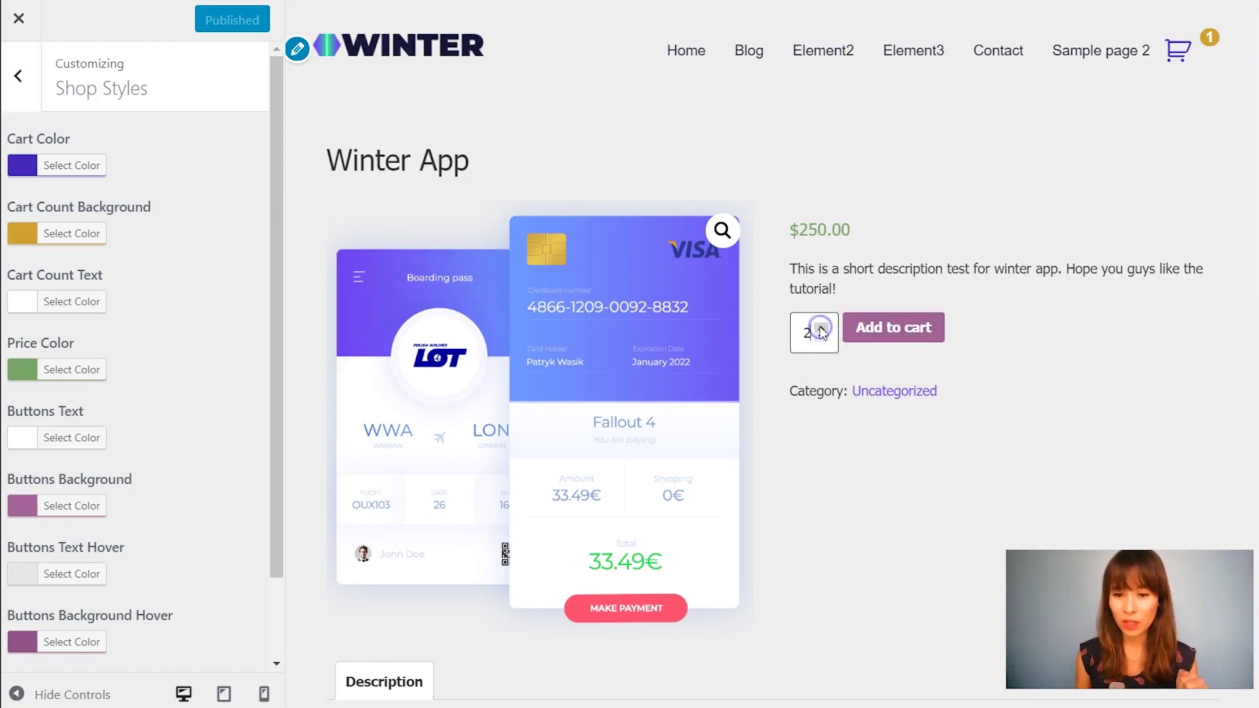
left_click(857, 324)
left_click(876, 371)
left_click(911, 334)
left_click(822, 337)
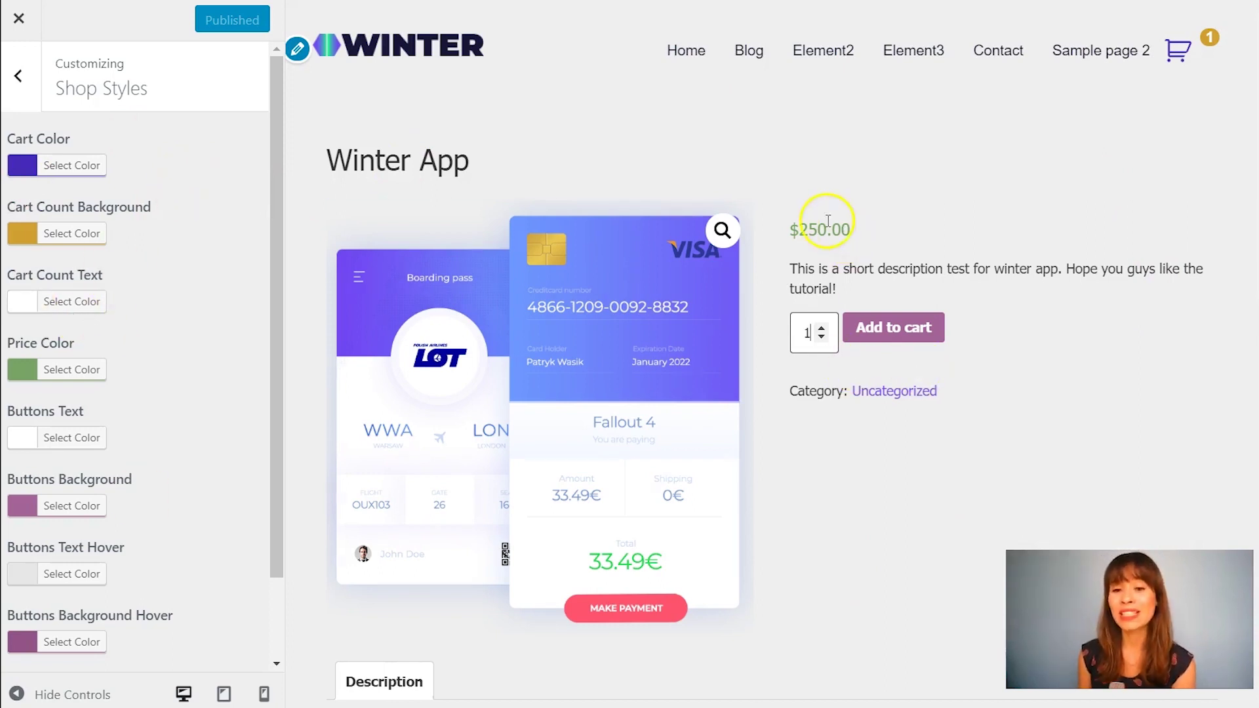
- Set the shop's Price Color to the purple #8a368e
left_click(72, 369)
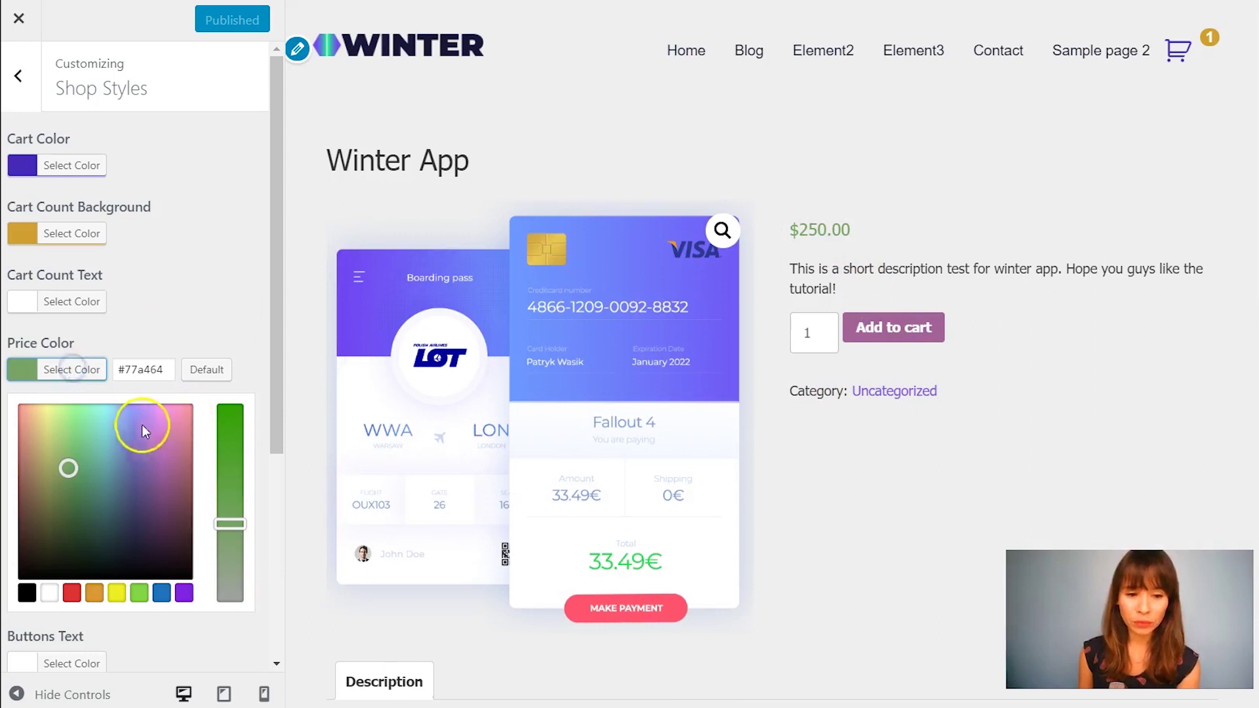
mouse_move(107, 470)
left_mouse_down()
mouse_move(136, 466)
mouse_move(134, 492)
left_mouse_up()
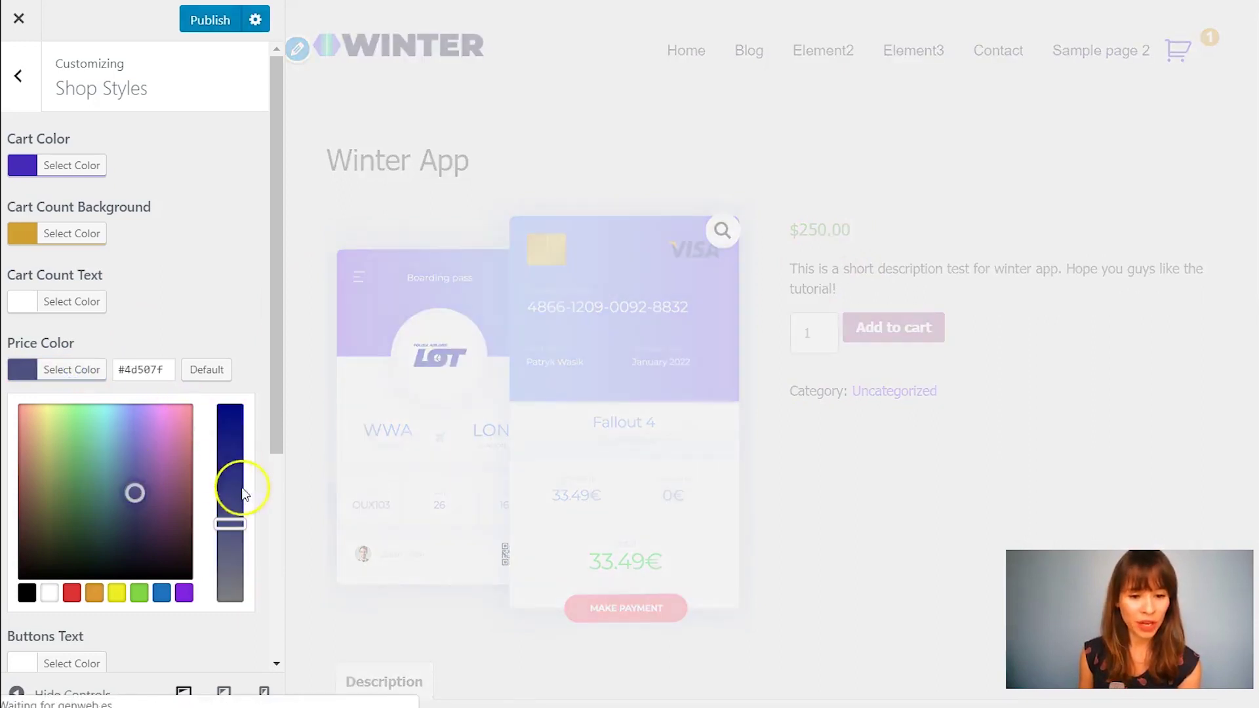
left_click_drag(235, 516, 181, 477)
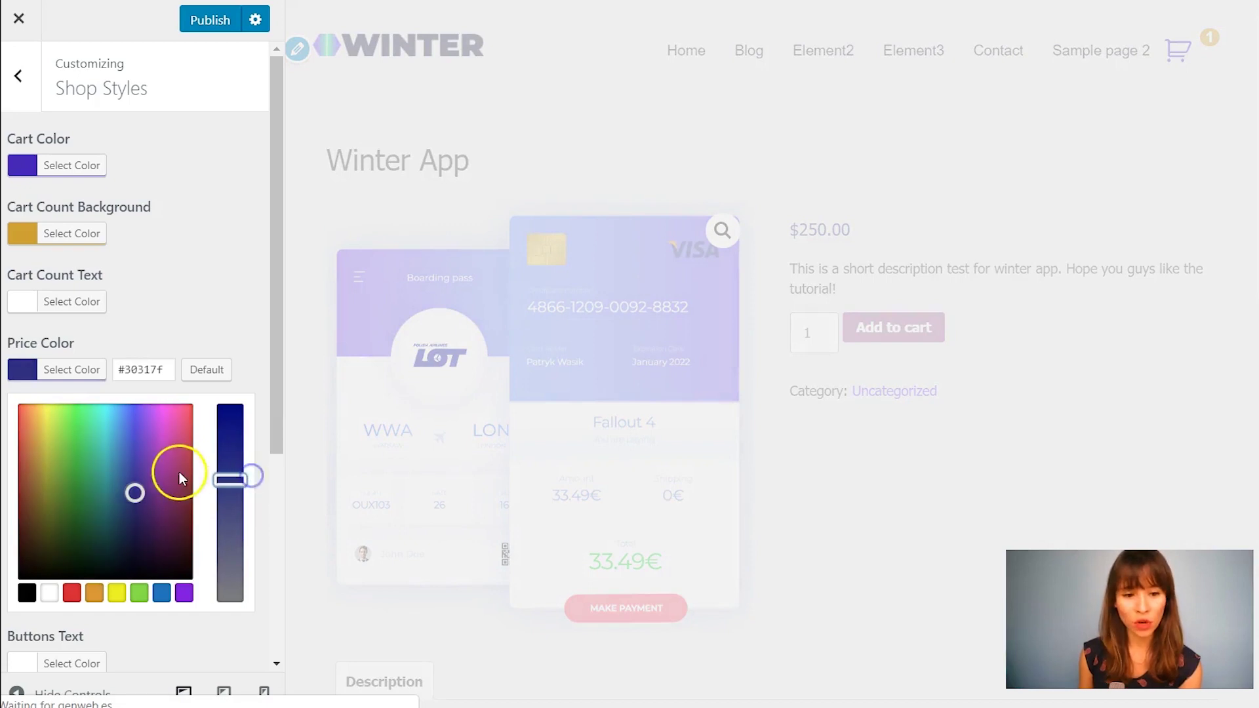
left_click(164, 481)
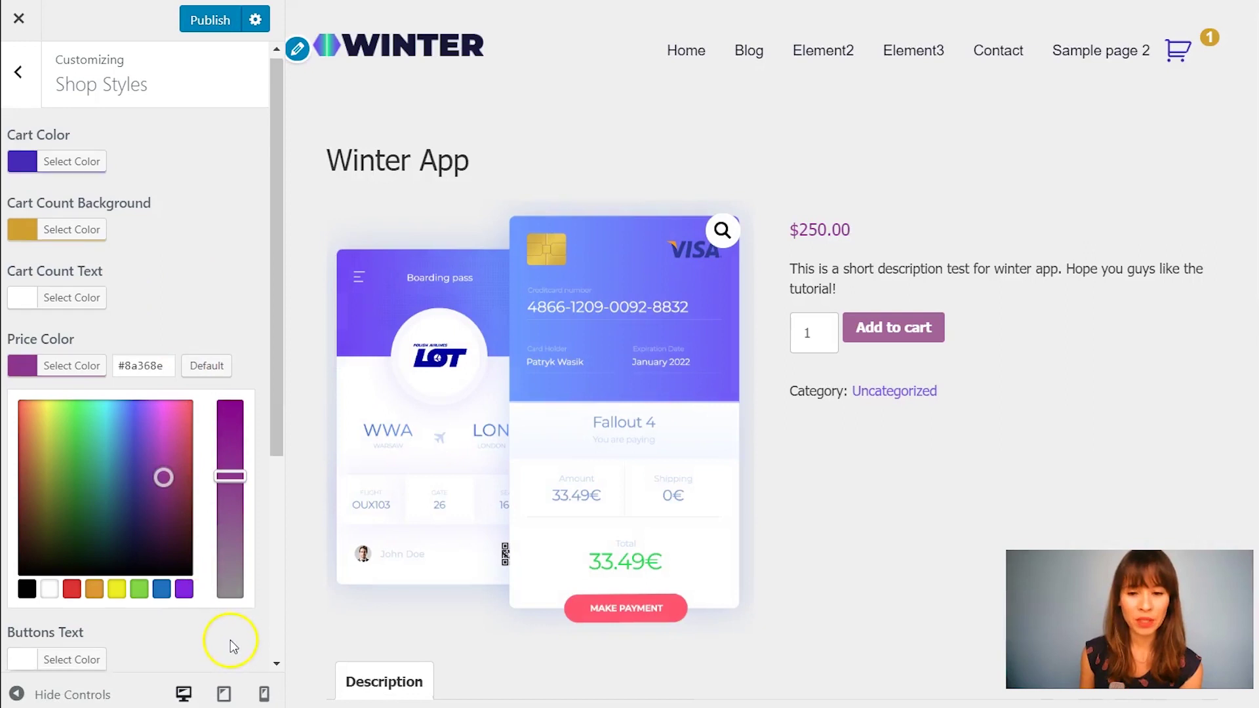
- Set the shop's Buttons Background color to the preset purple #8224e3
scroll(227, 635, "down", 3)
scroll(210, 613, "down", 2)
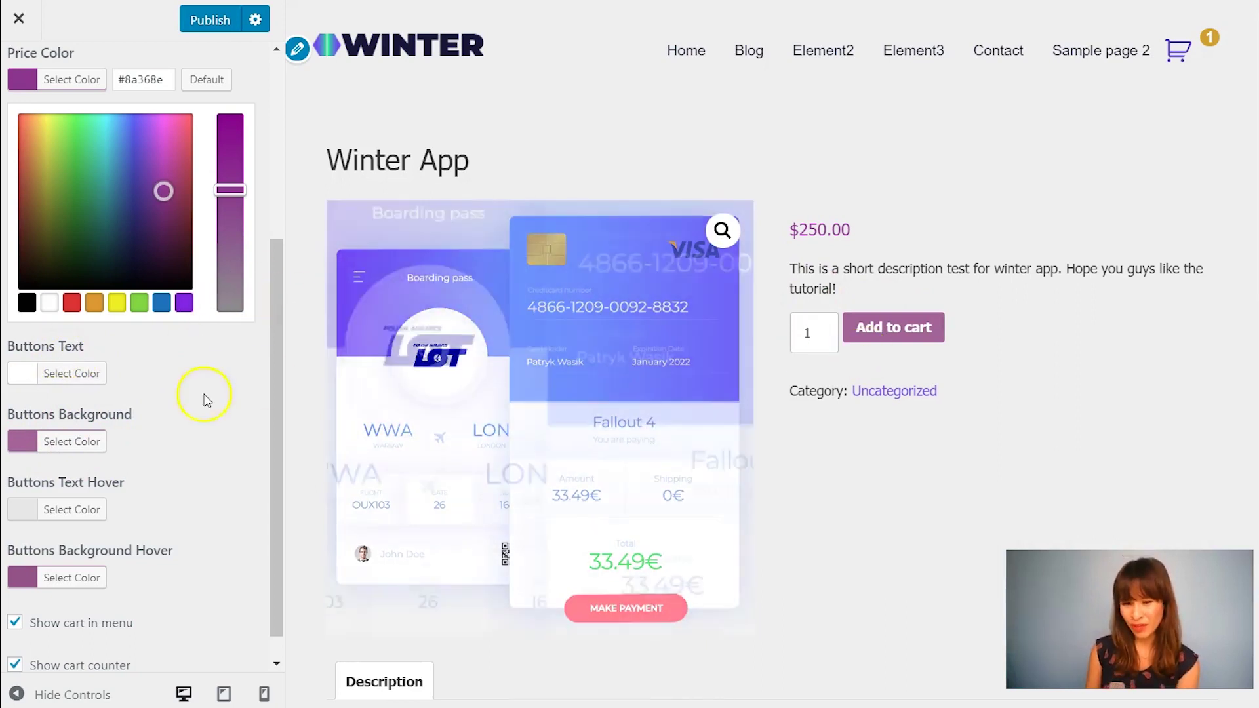
left_click(16, 442)
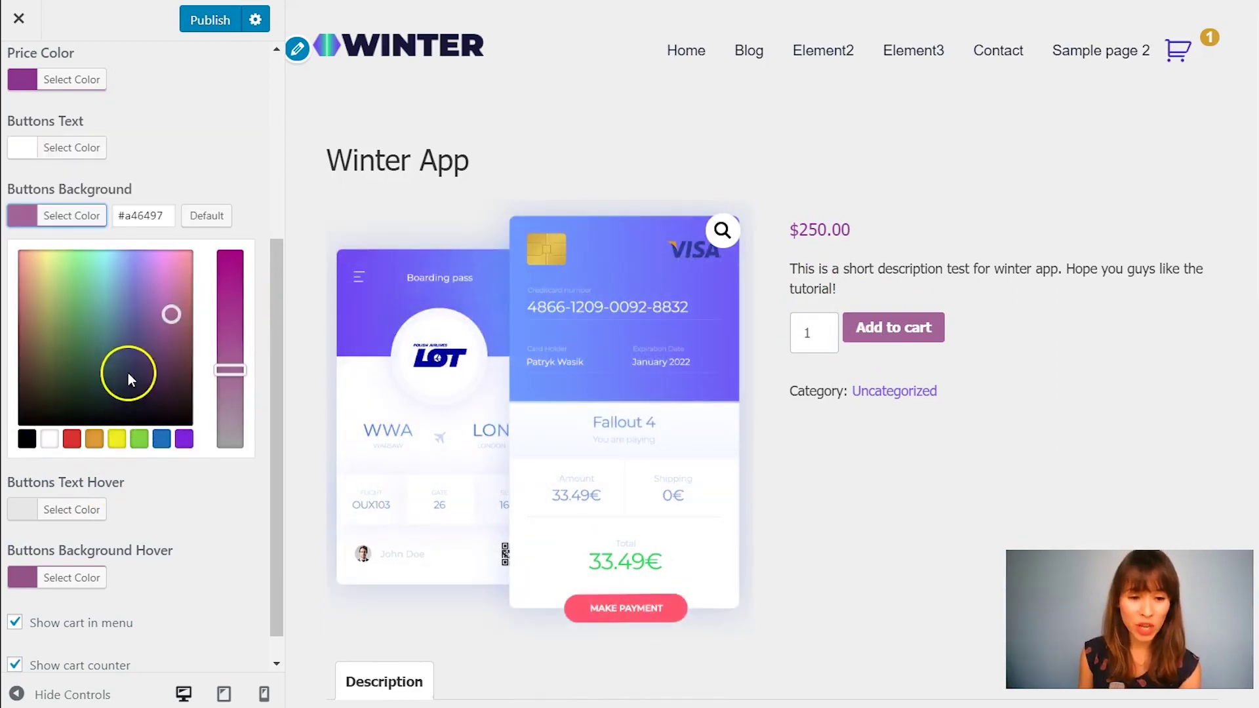
left_click_drag(179, 380, 136, 338)
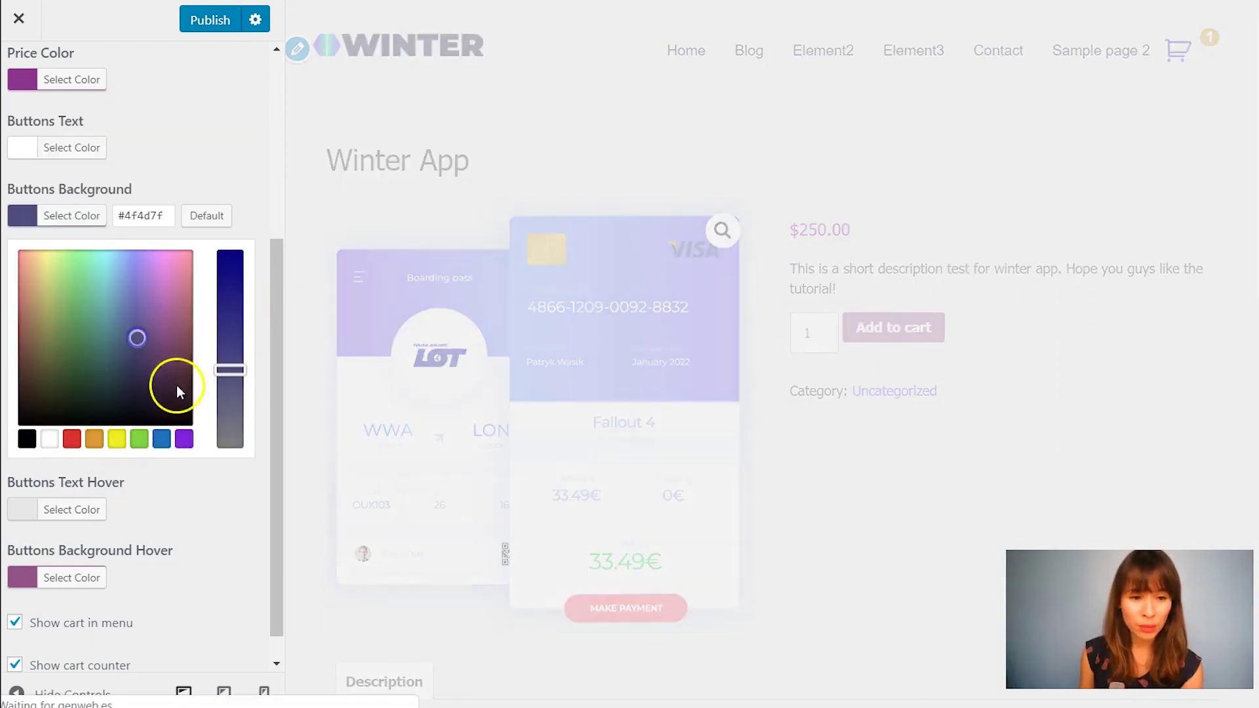
left_click(184, 439)
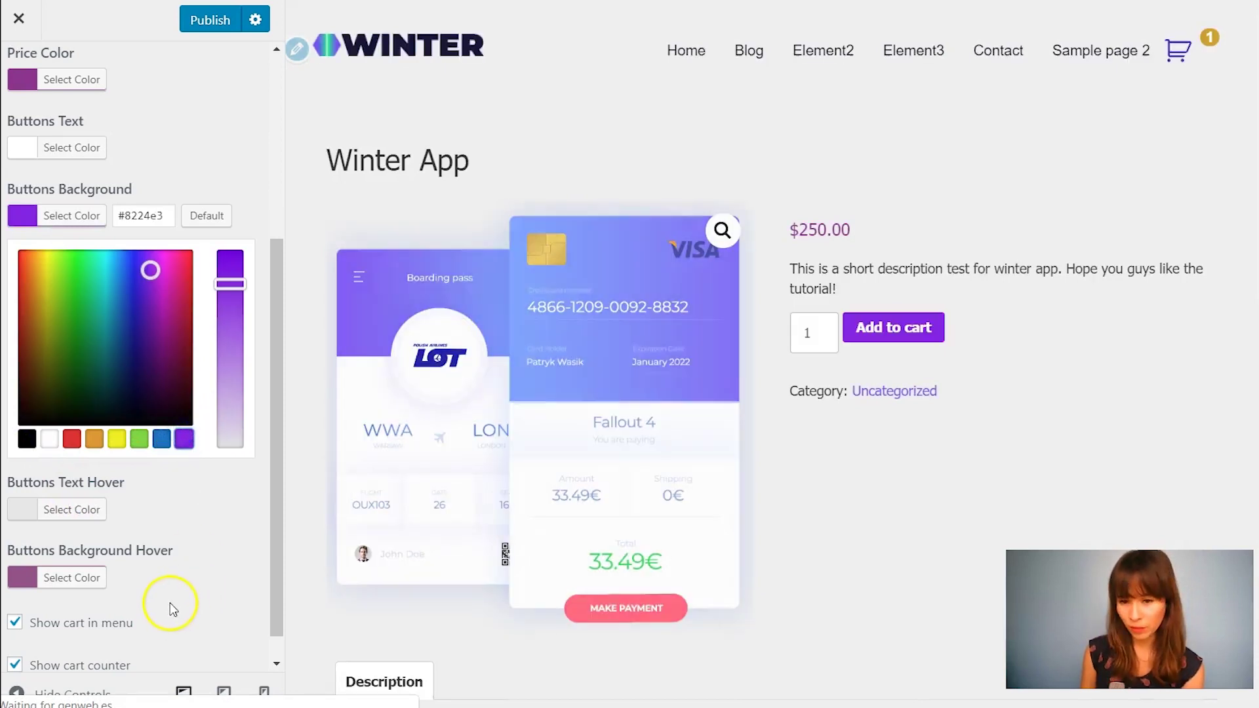
- Set the Buttons Background Hover color to #5b8ca3 and publish the shop style changes
scroll(136, 572, "down", 1)
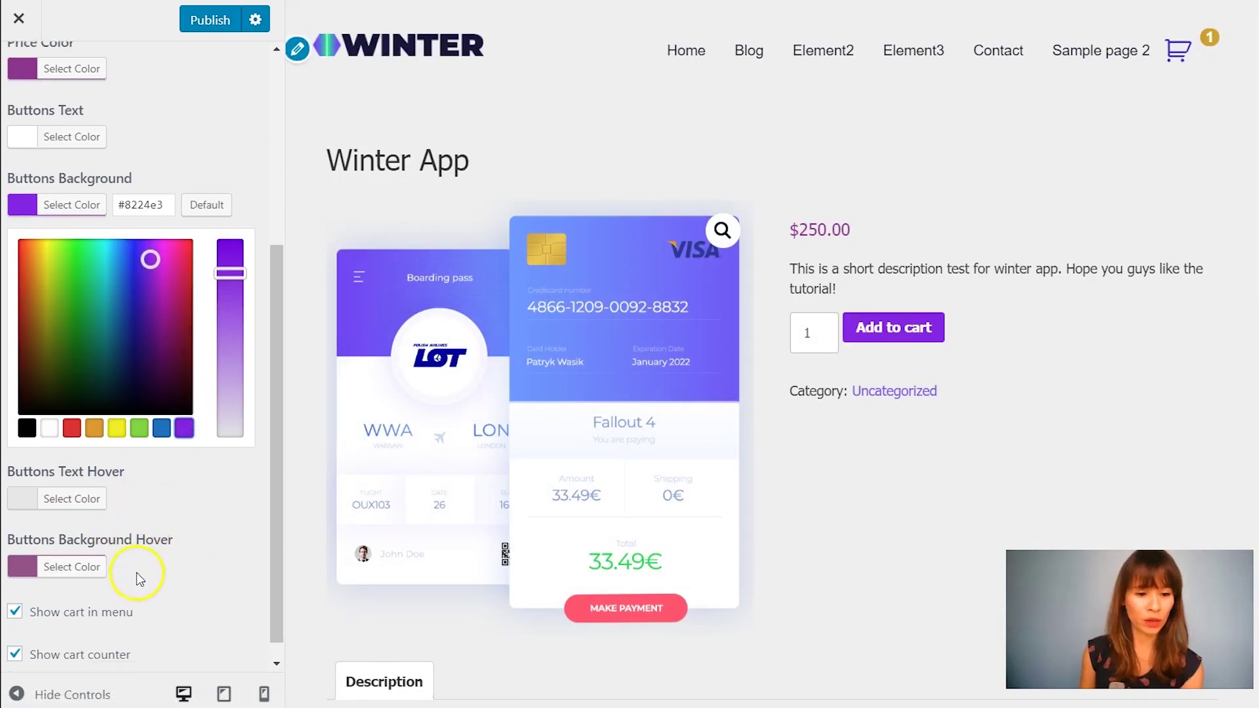
left_click(69, 556)
left_click_drag(137, 436, 115, 419)
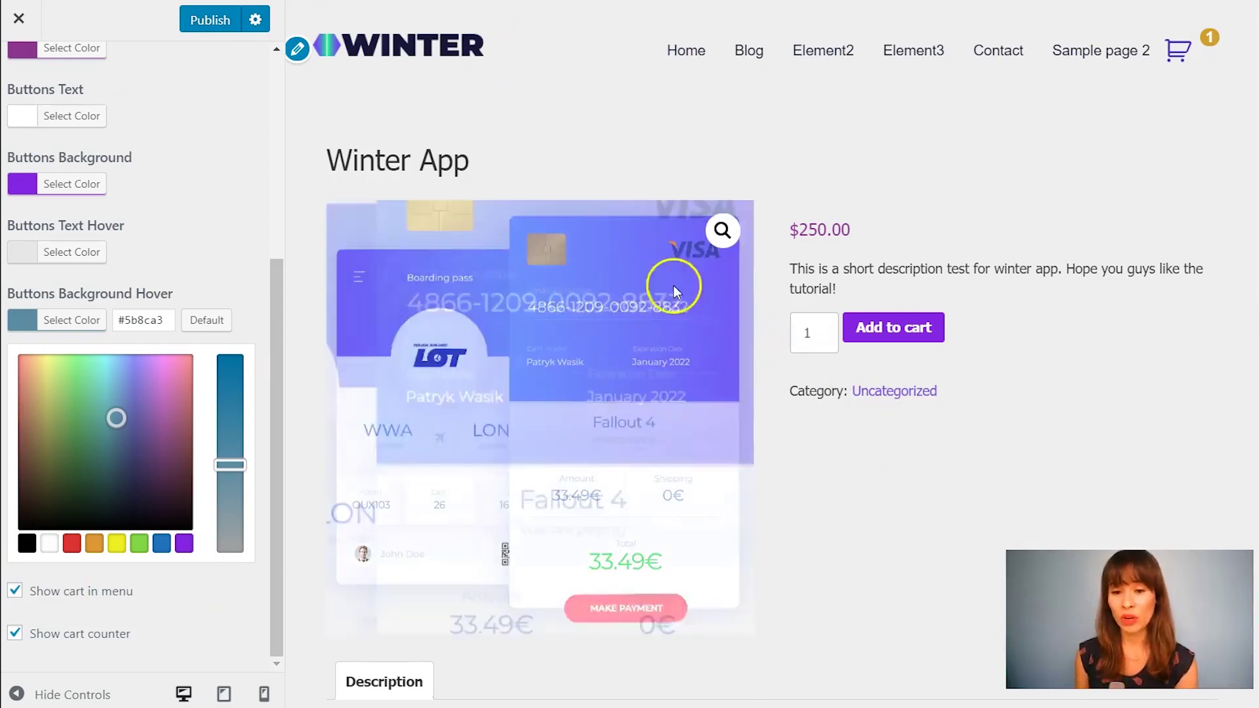
scroll(210, 168, "up", 5)
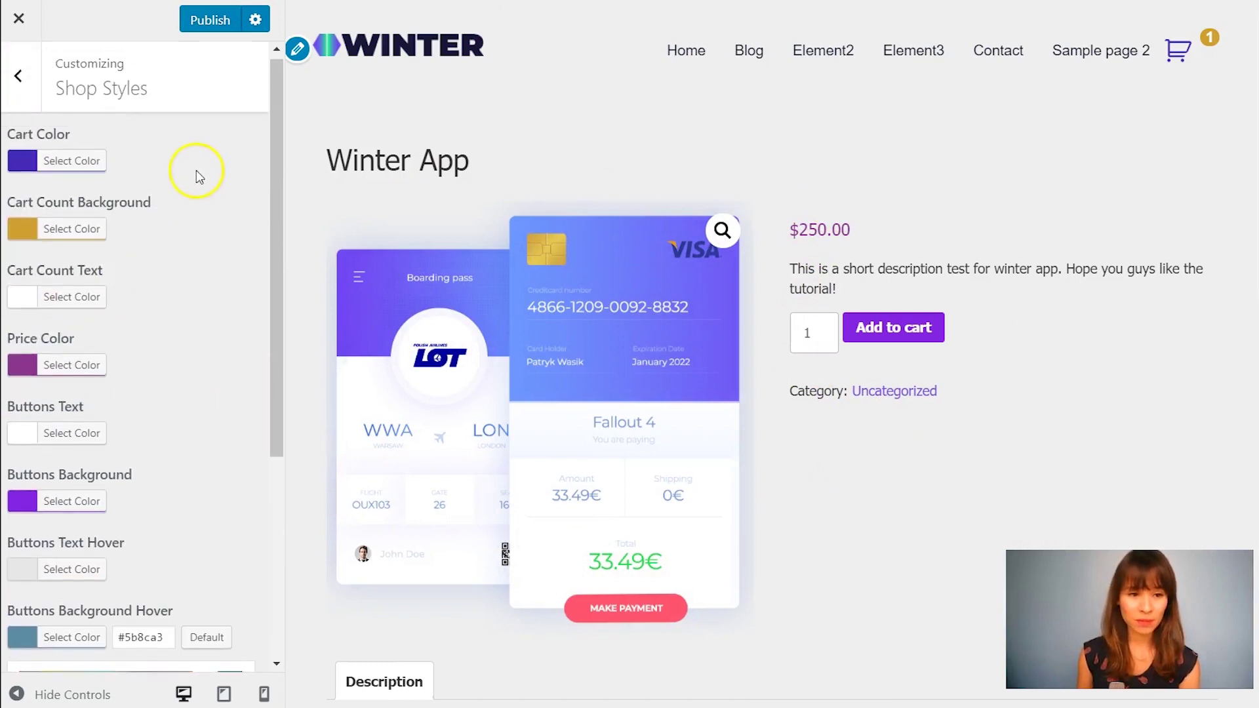
left_click(199, 20)
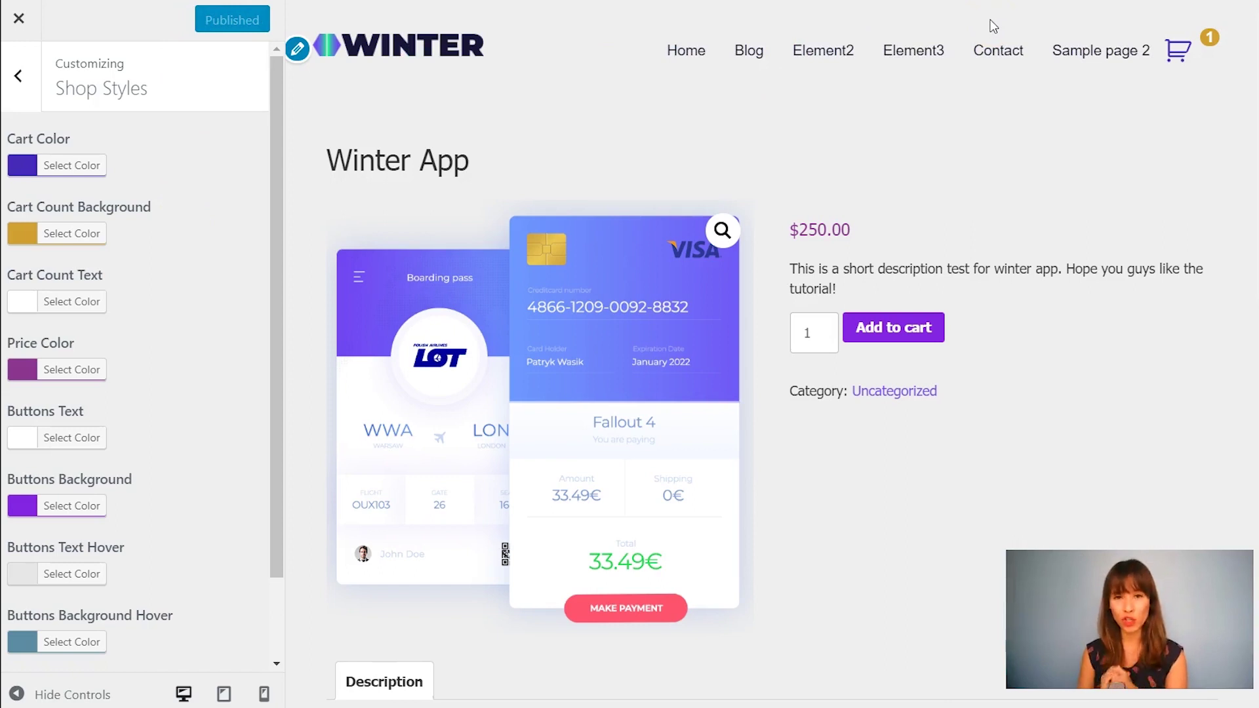
- Set the Content Maximum Width to 900 px in the Site Layout settings
left_click(37, 30)
left_click(38, 79)
left_click(79, 480)
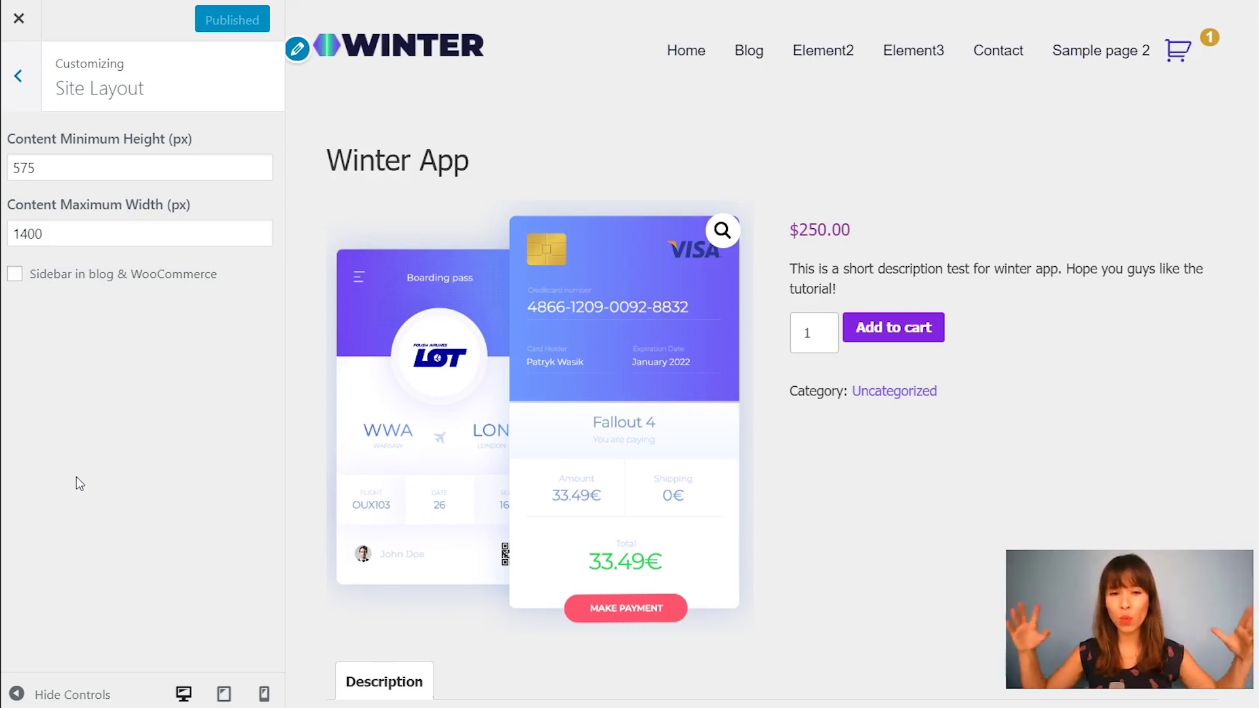
left_click_drag(91, 233, 12, 233)
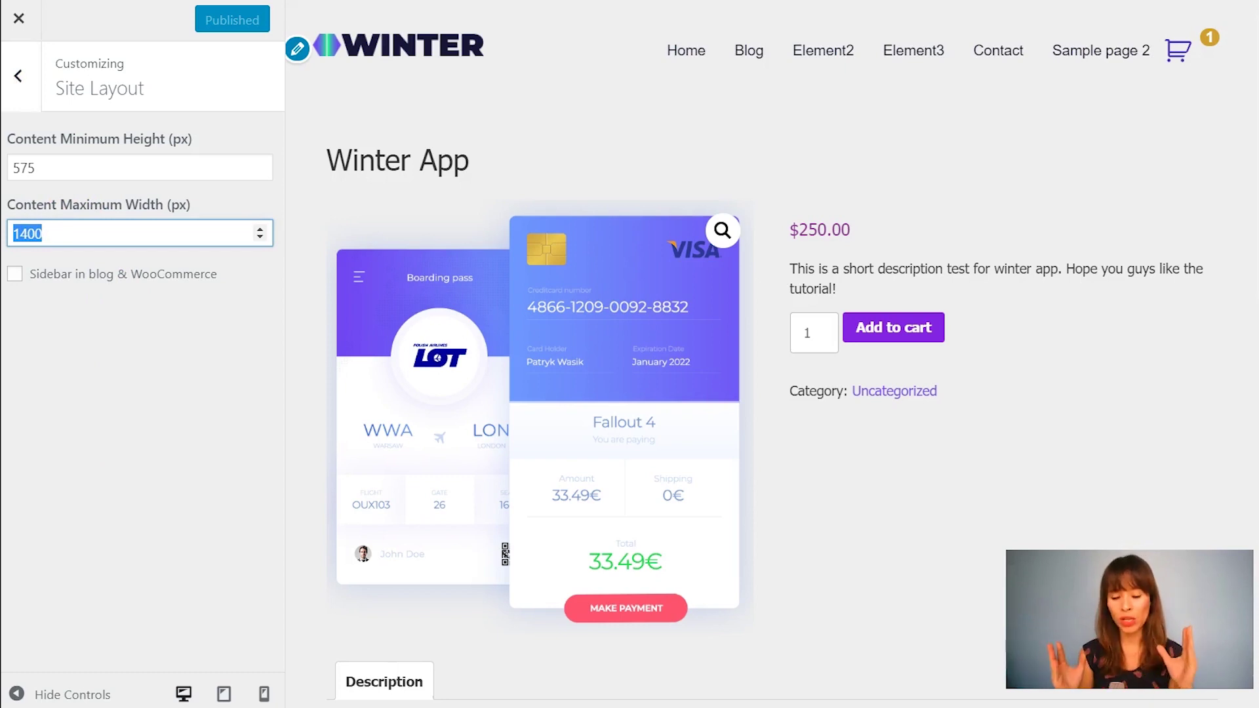
type("900")
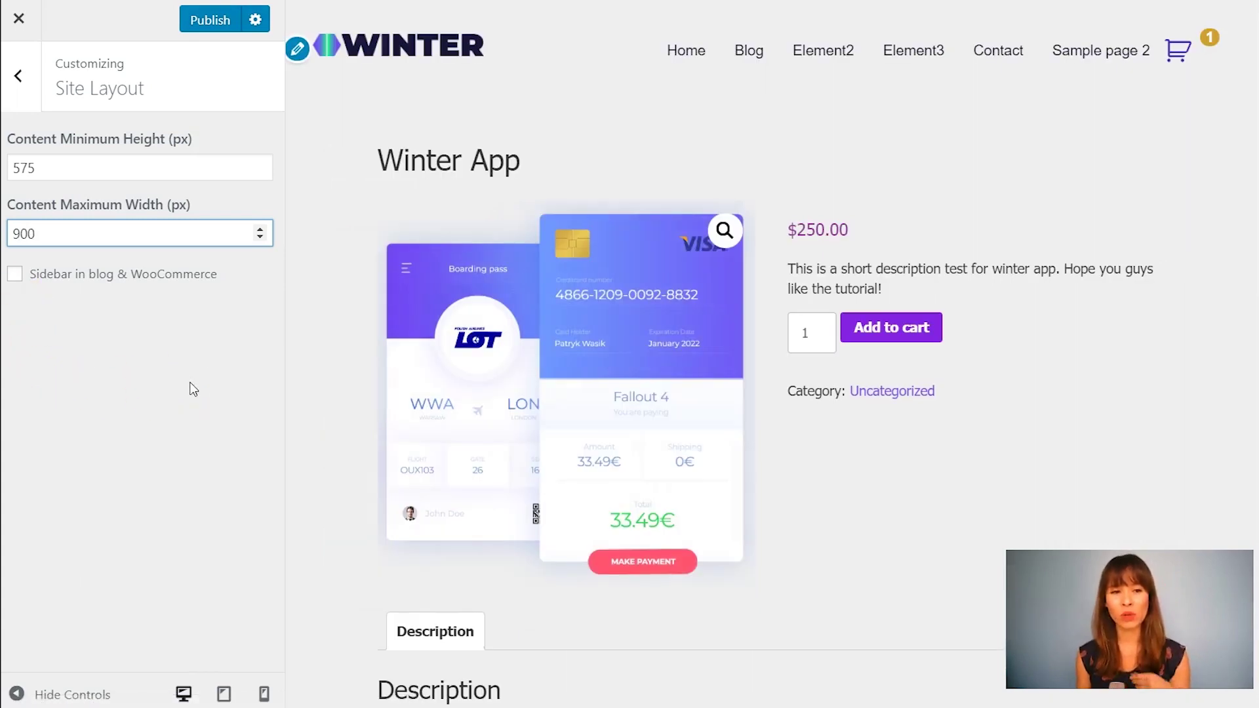
- Set the Content Minimum Height to 400 px, publish the layout changes and return to the product page
left_click_drag(124, 172, 12, 166)
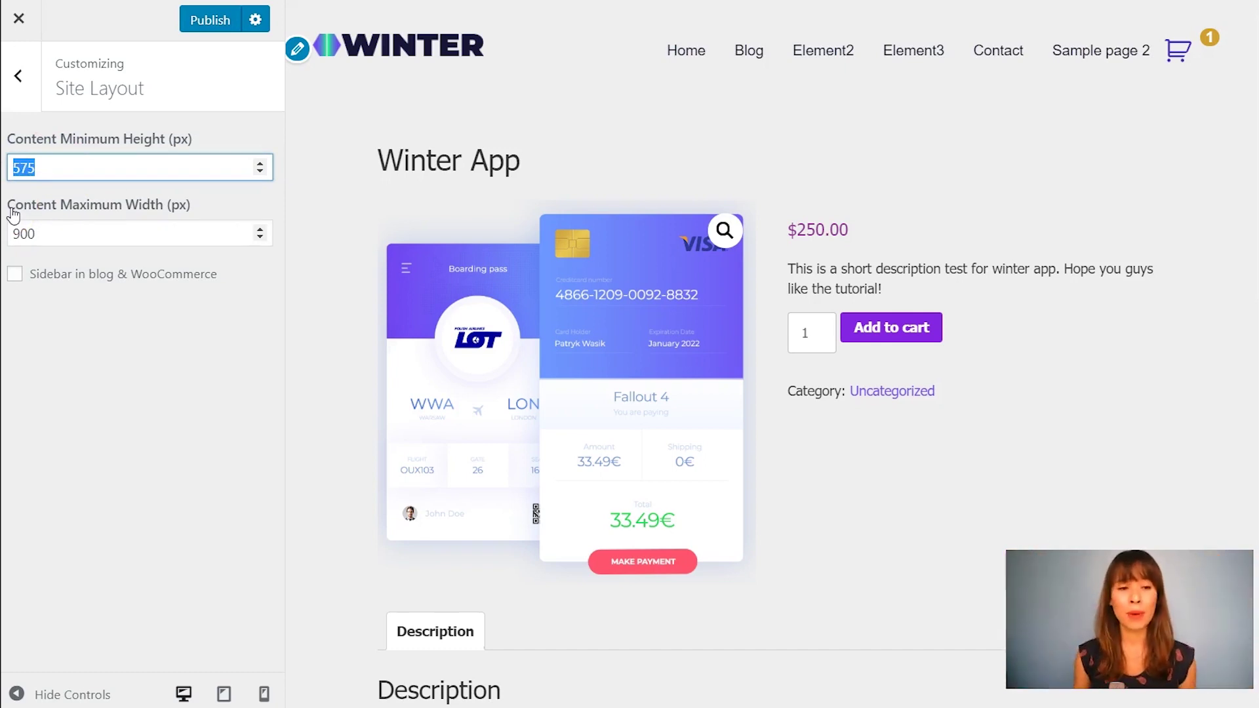
type("400")
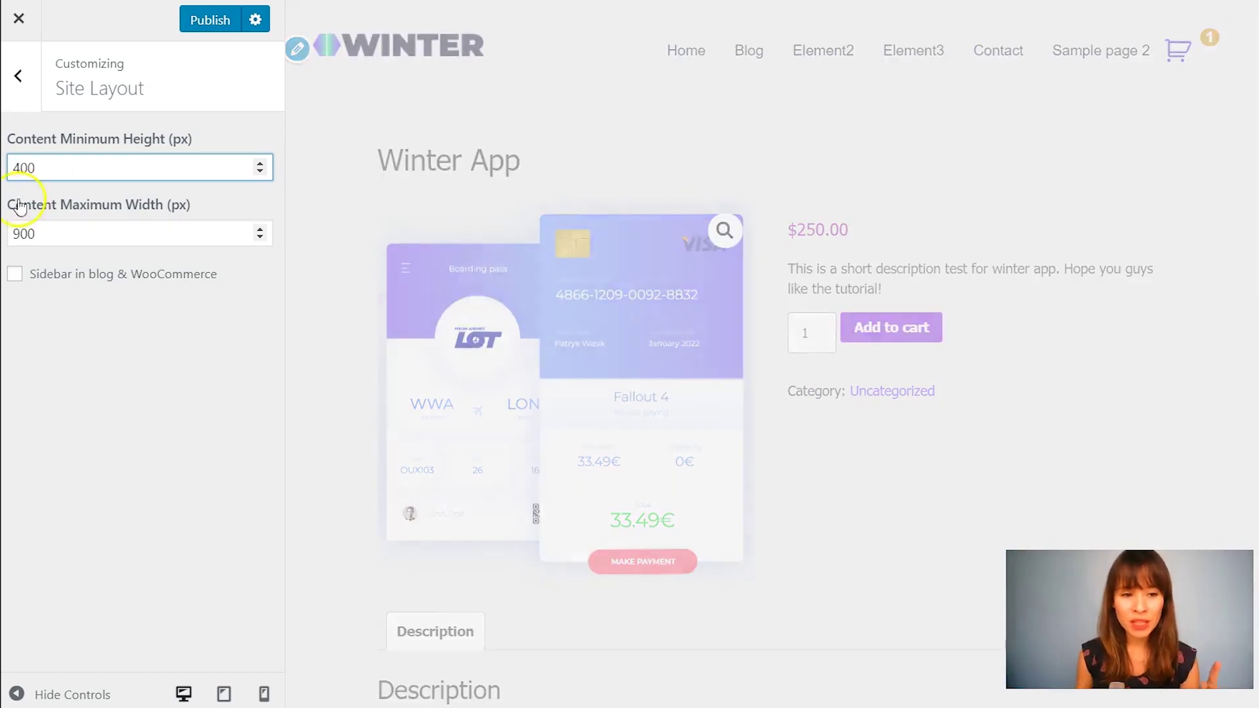
left_click(200, 27)
left_click(29, 22)
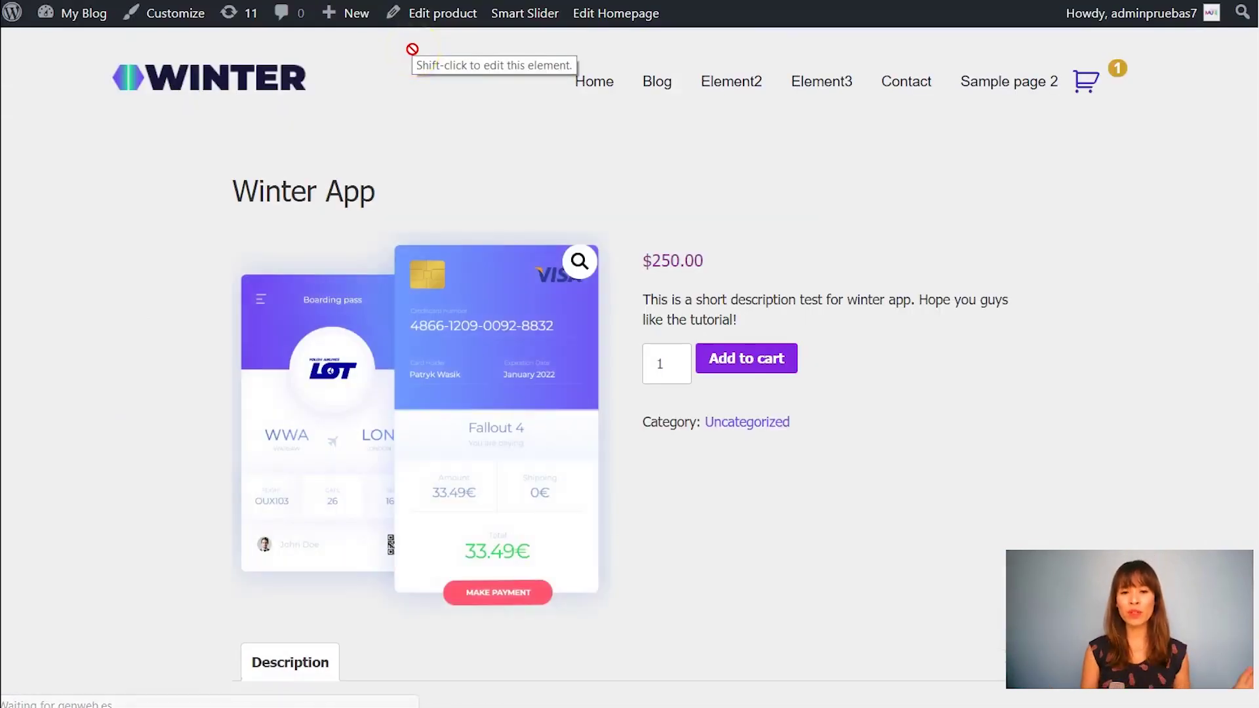
left_click(1053, 225)
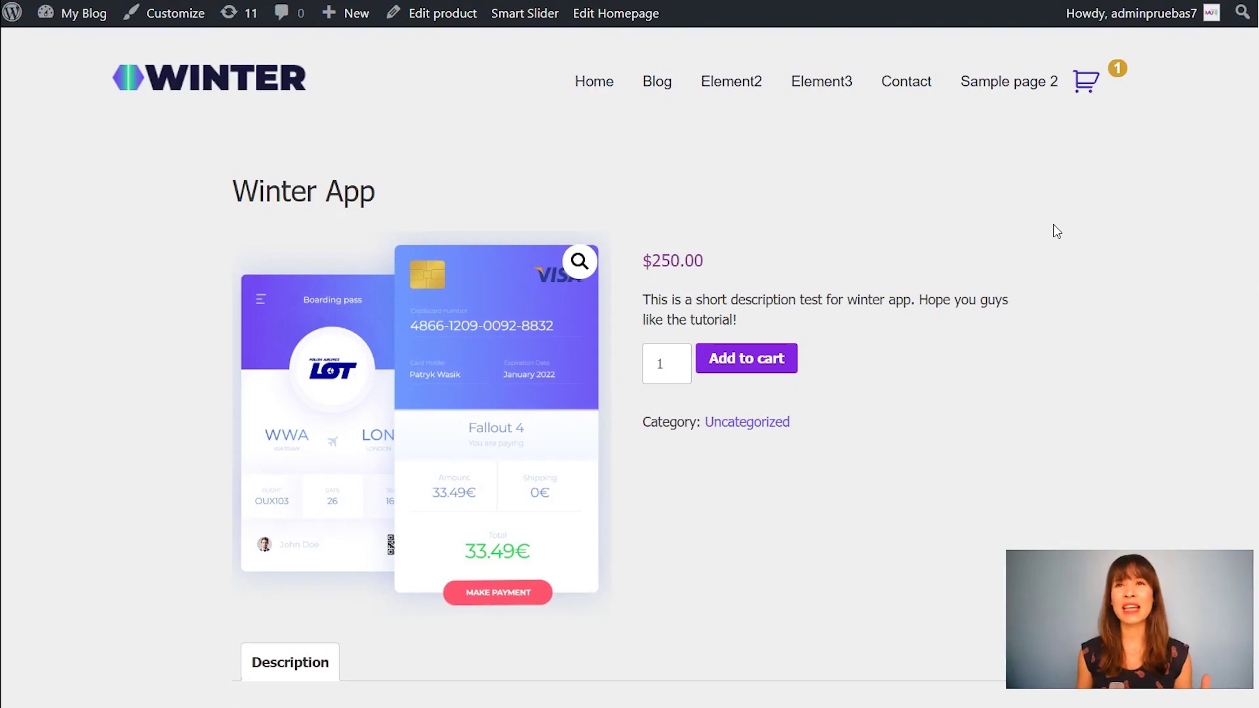
left_click(1048, 230)
scroll(1048, 231, "down", 1)
scroll(1048, 231, "up", 1)
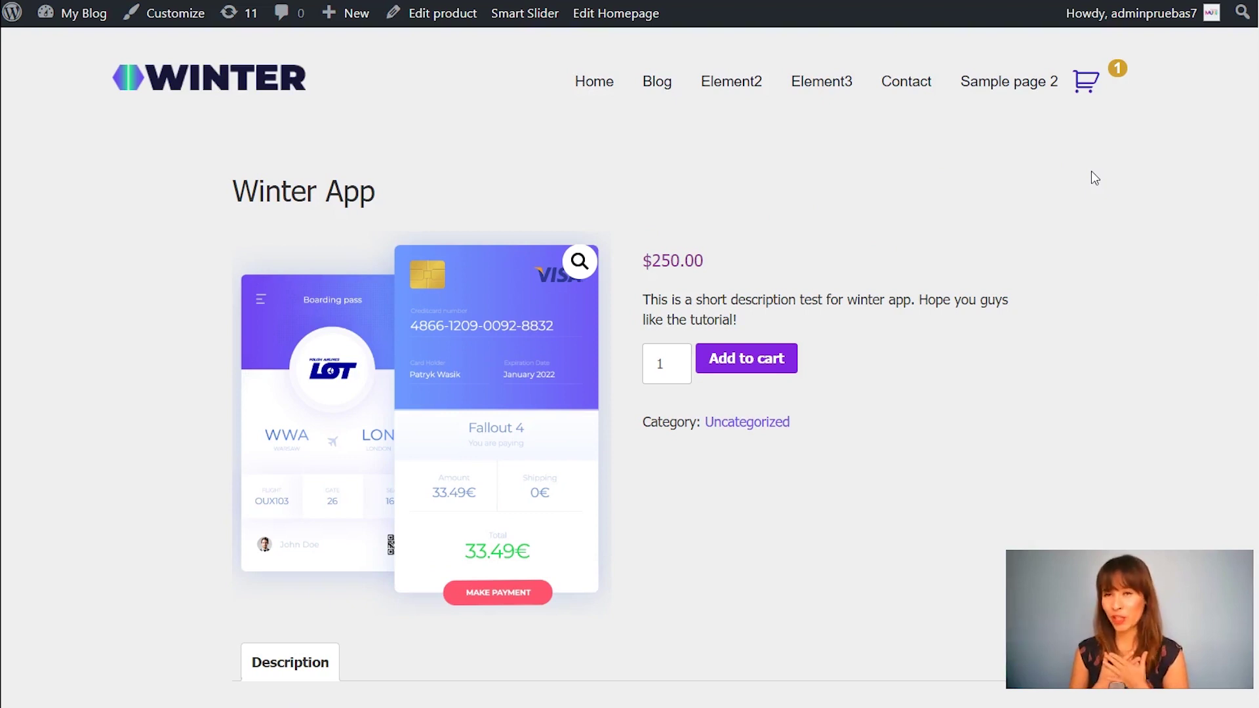
- Set the Content Minimum Height to 579 px and the Content Maximum Width to 1400 px in Site Layout, and publish the changes
left_click(198, 26)
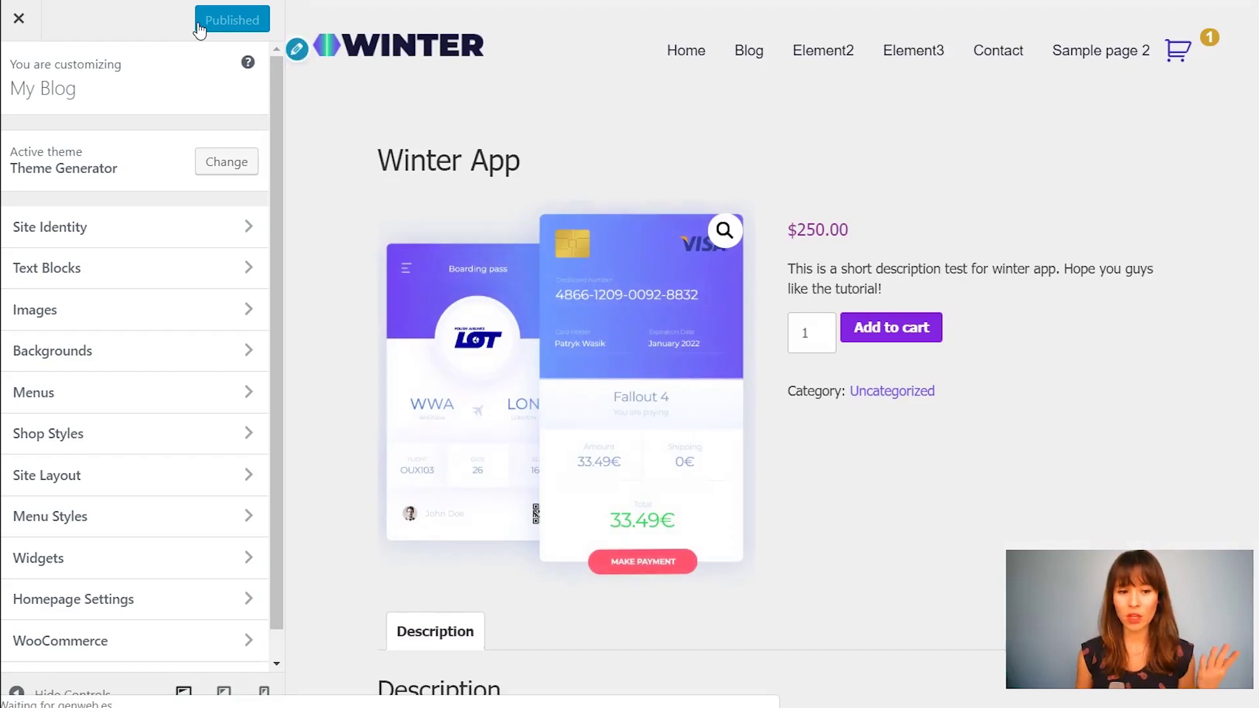
left_click(130, 477)
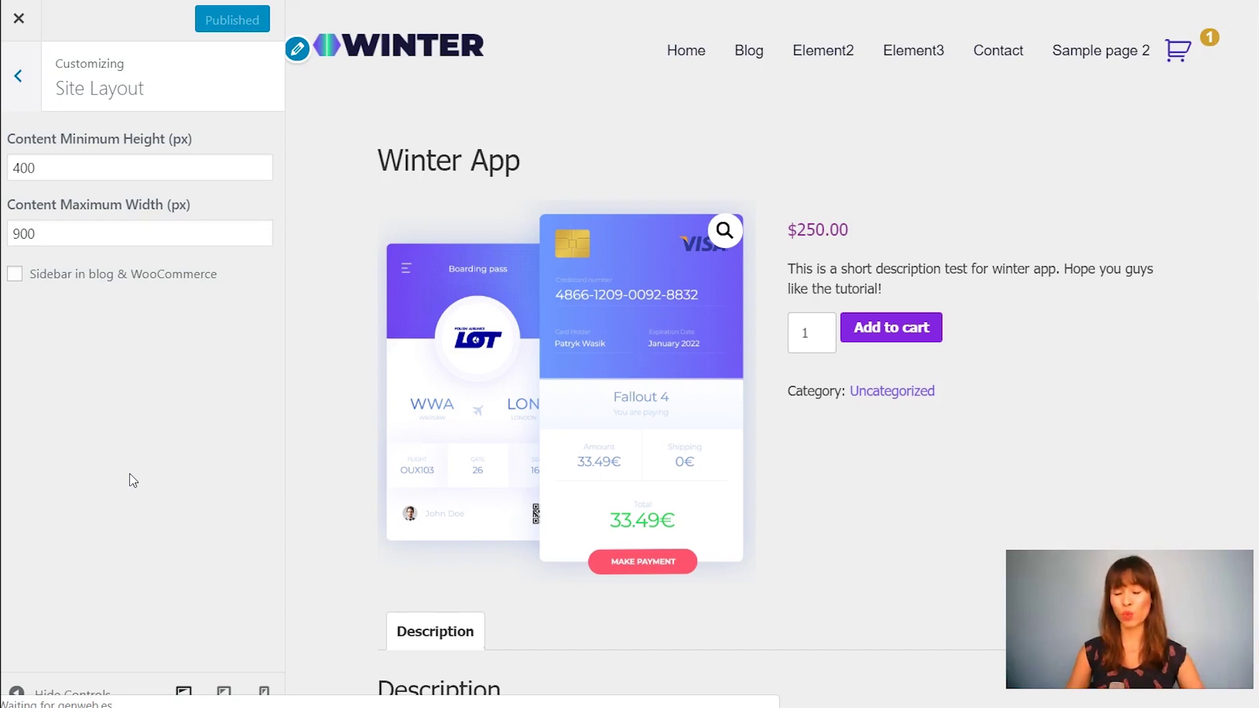
double_click(59, 168)
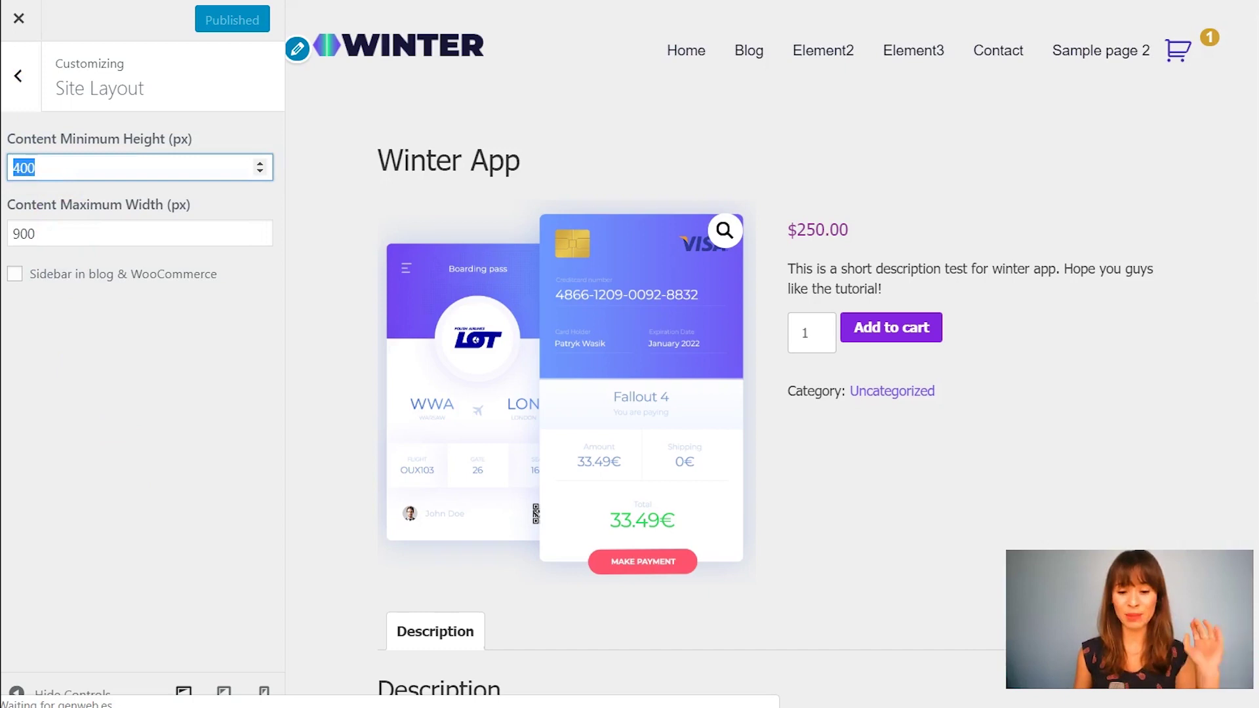
type("579")
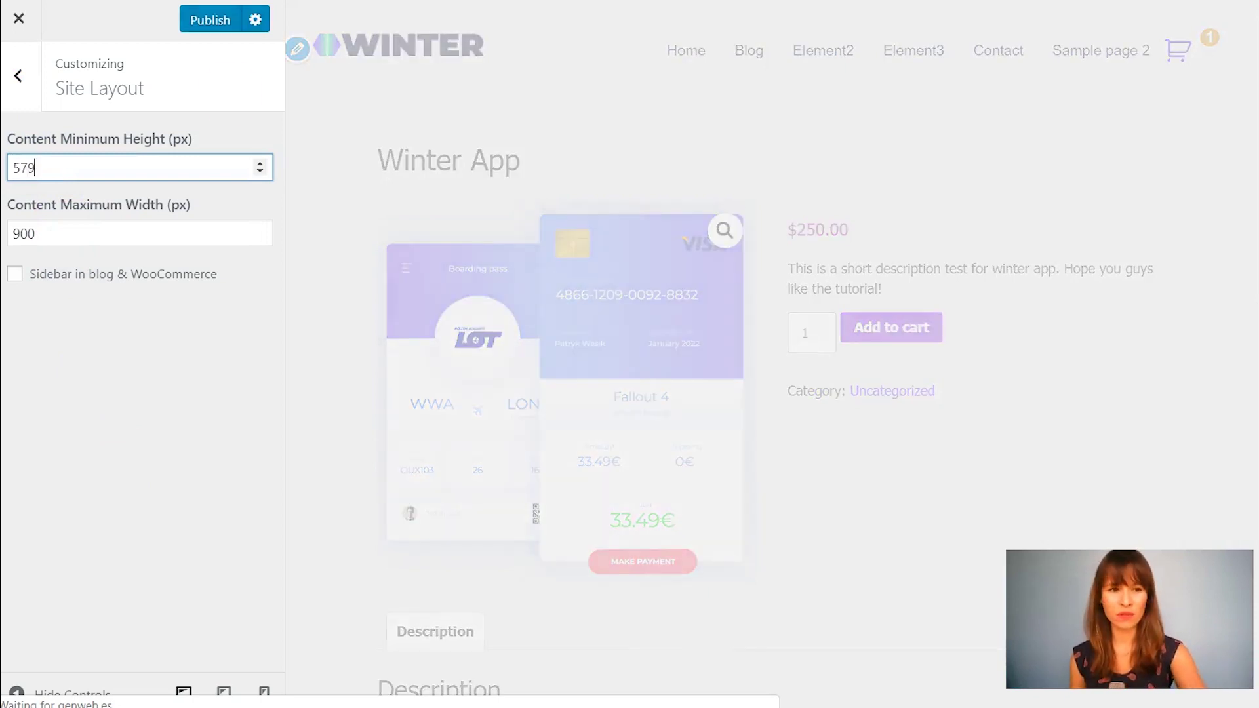
double_click(16, 232)
type("140")
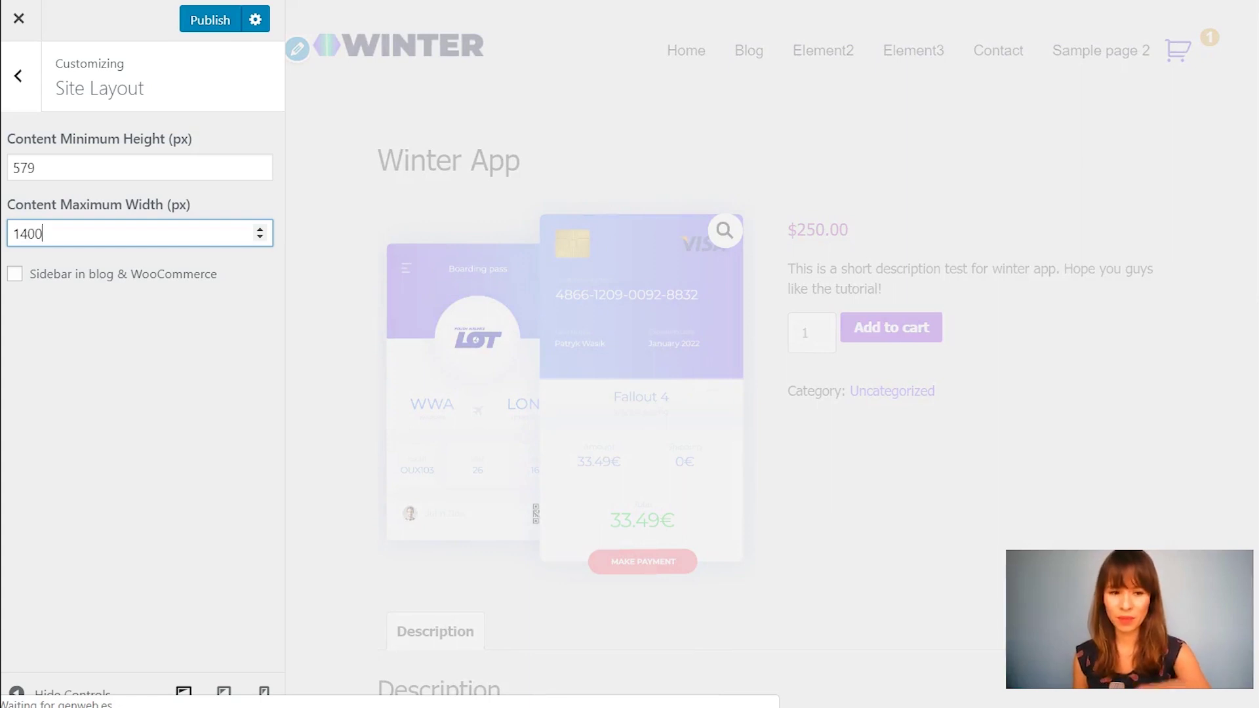
left_click(195, 20)
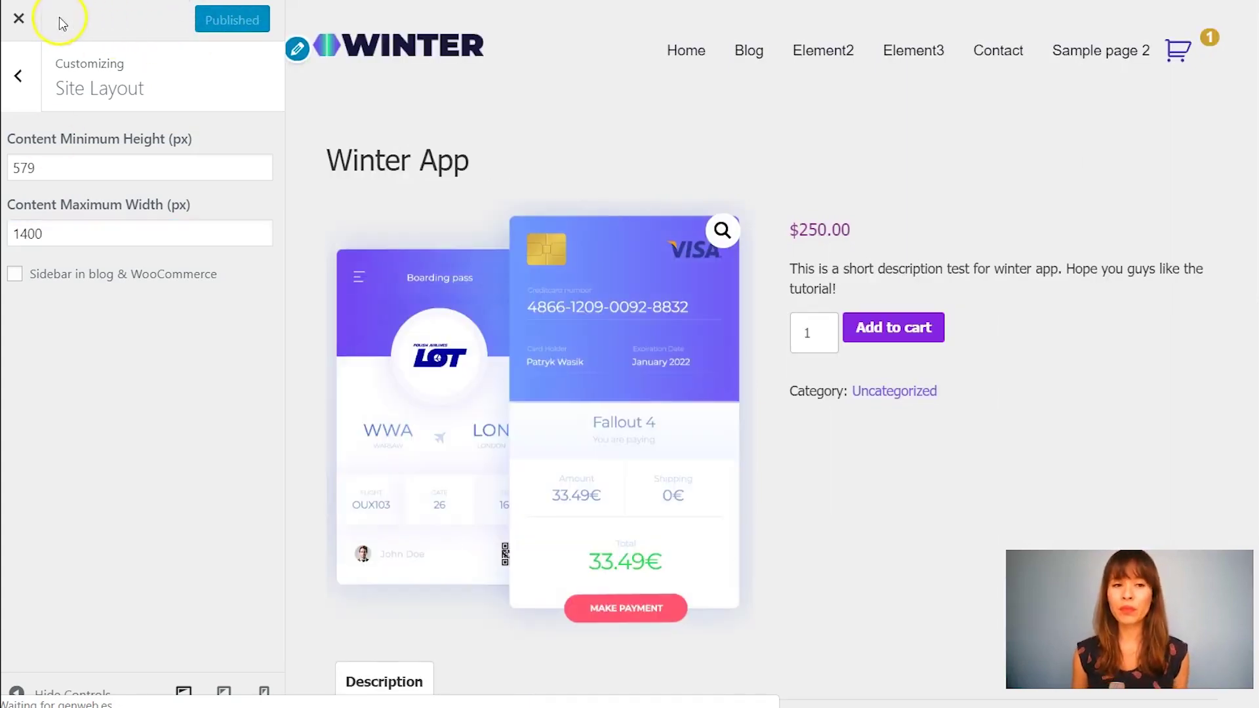
left_click(15, 25)
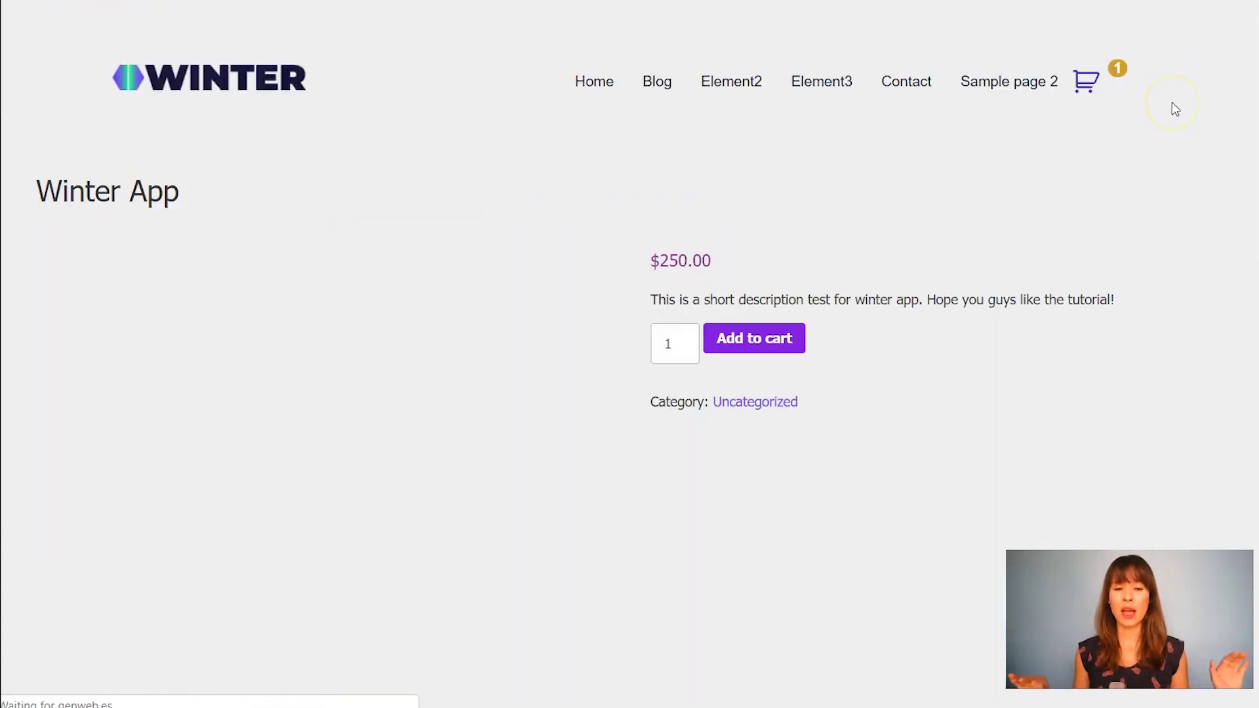
- Set the Content Maximum Width back to 900 px in Site Layout, publish the change and return to the product page
scroll(1131, 262, "down", 1)
scroll(1131, 262, "down", 3)
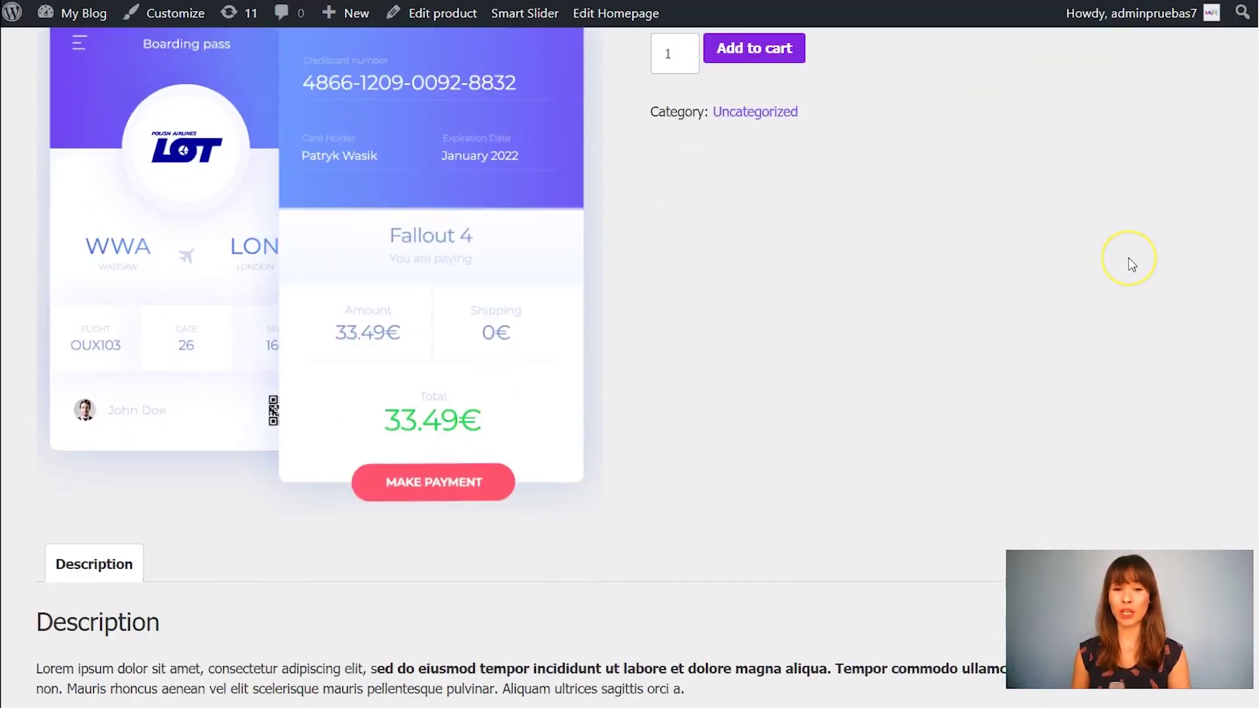
scroll(1131, 263, "up", 3)
scroll(1131, 262, "down", 2)
scroll(1131, 262, "up", 3)
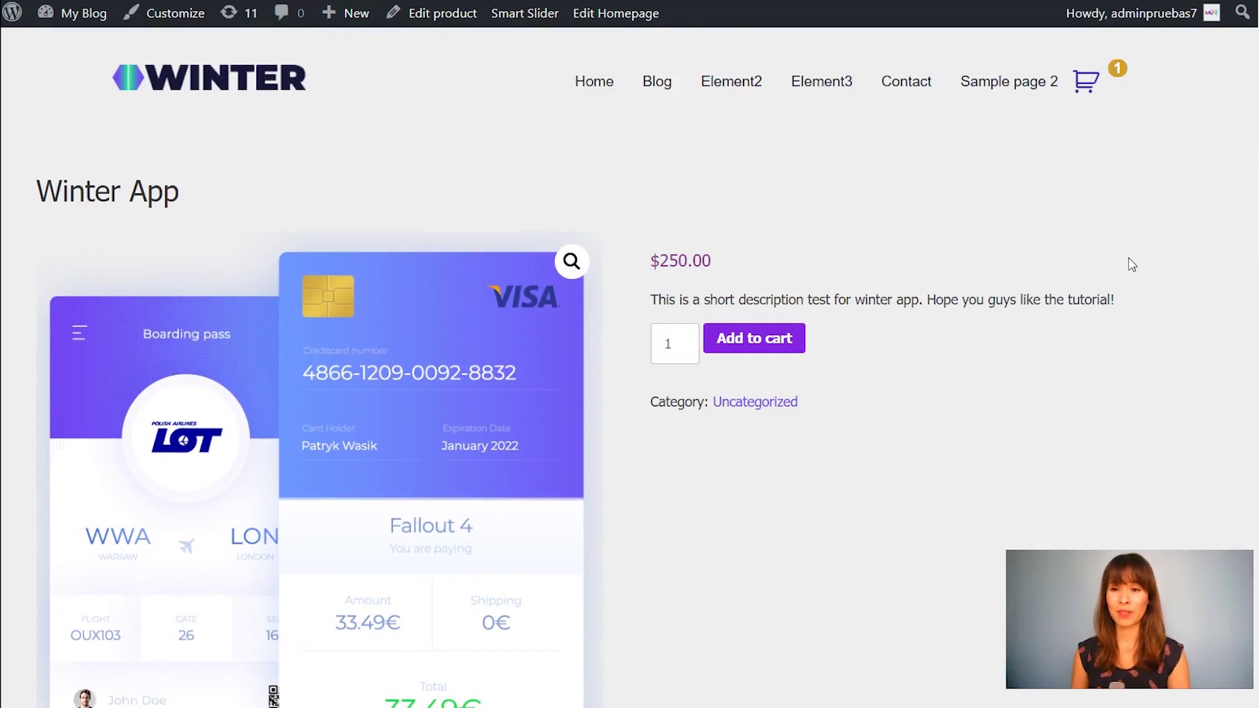
left_click(173, 14)
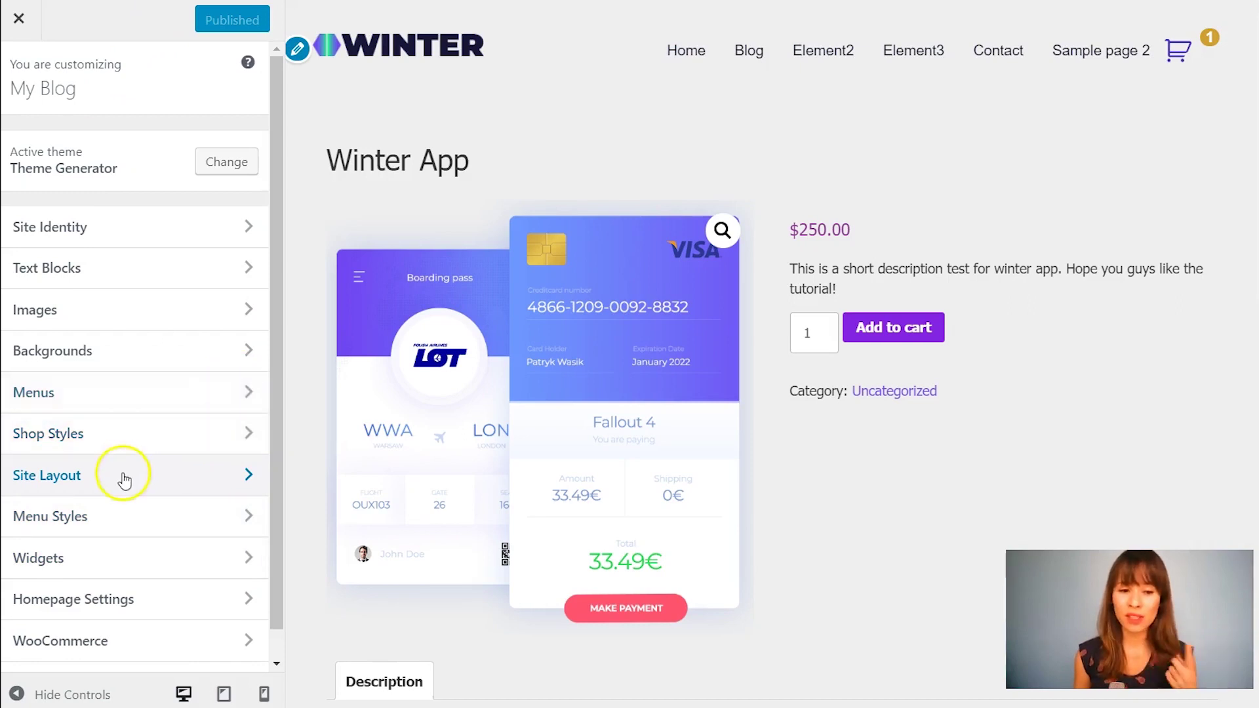
left_click(122, 477)
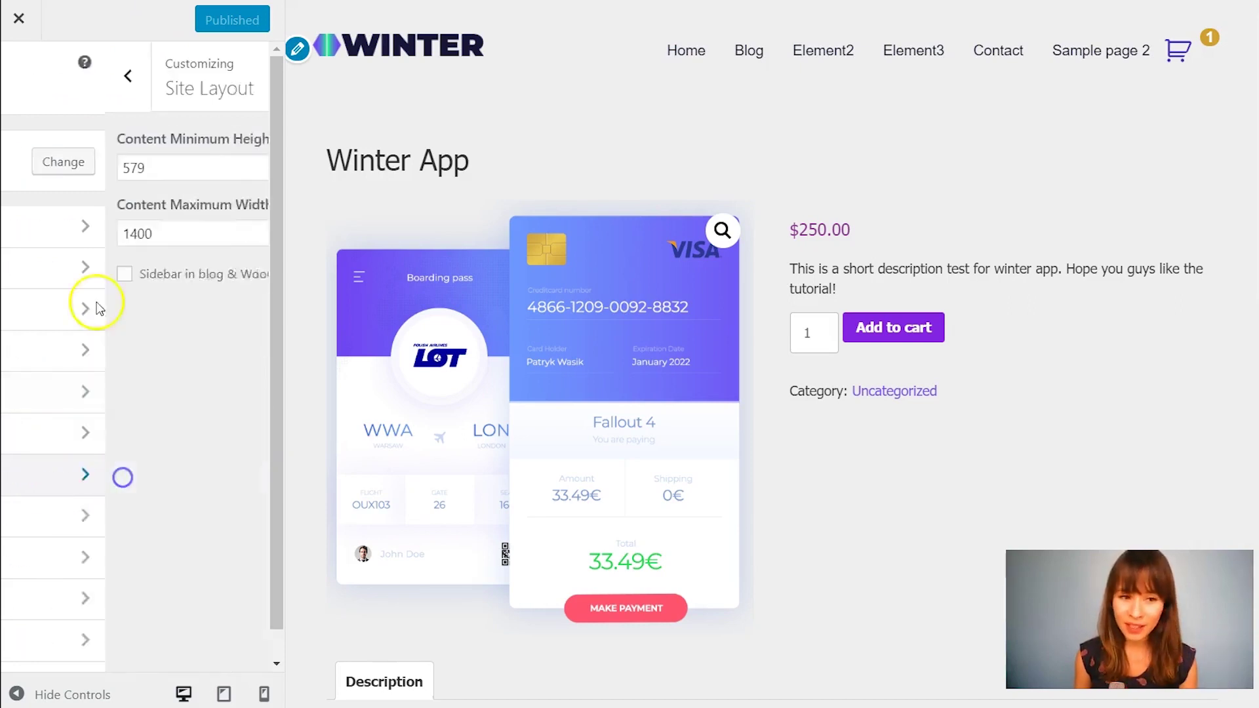
double_click(27, 232)
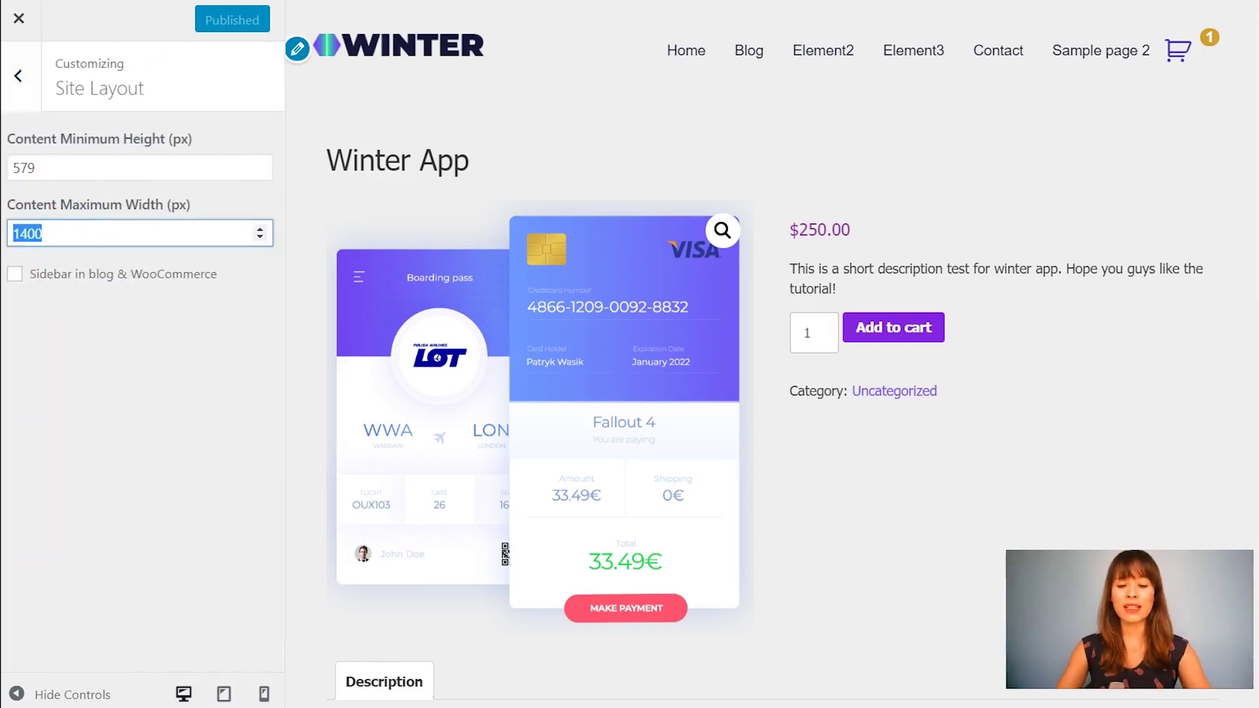
type("900")
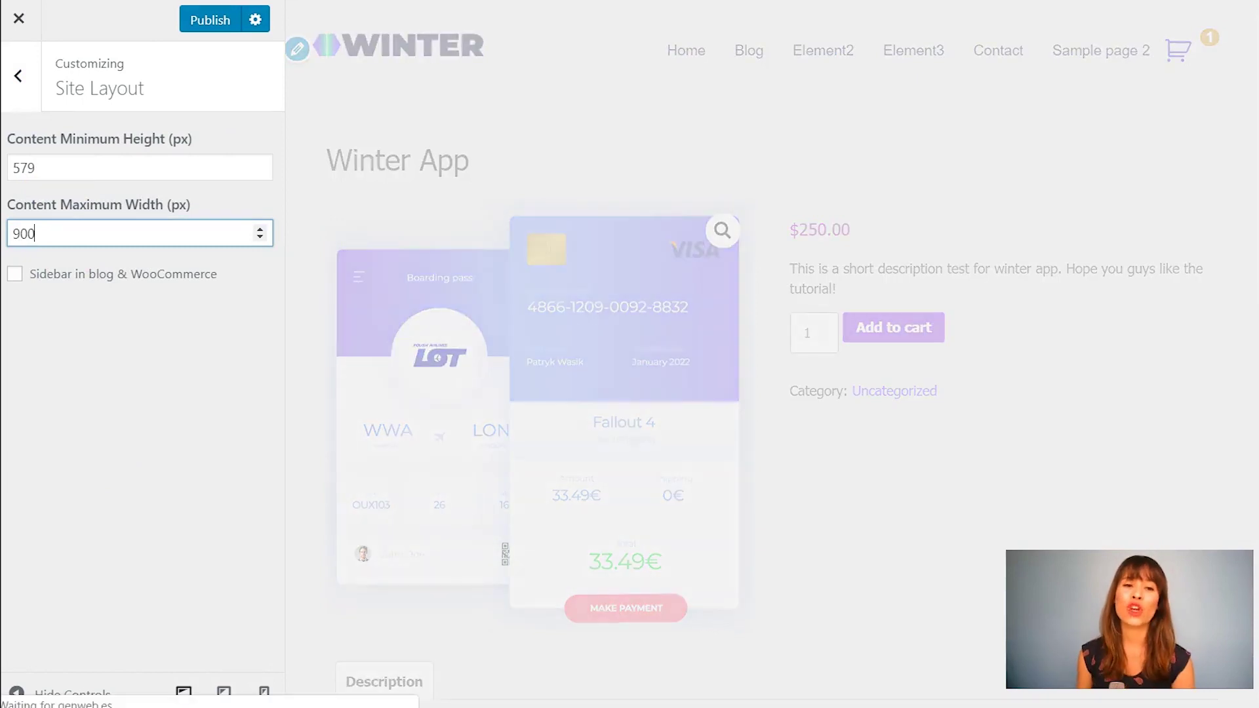
left_click(187, 24)
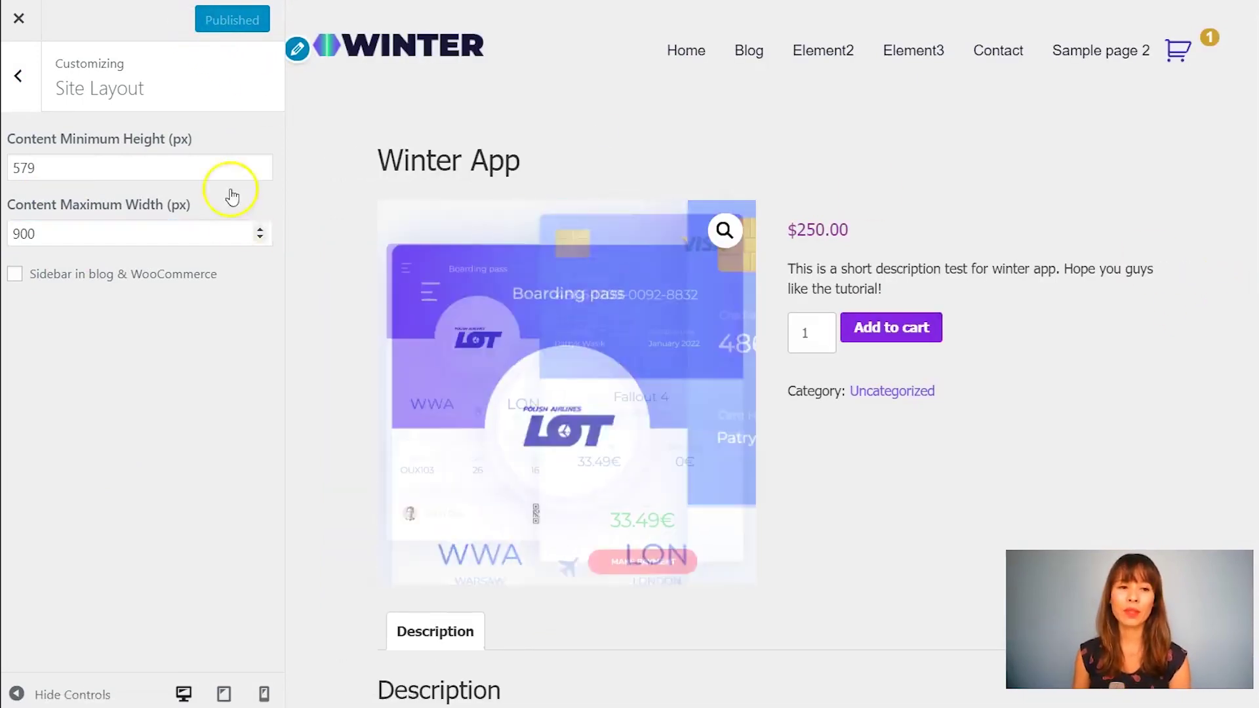
left_click(30, 21)
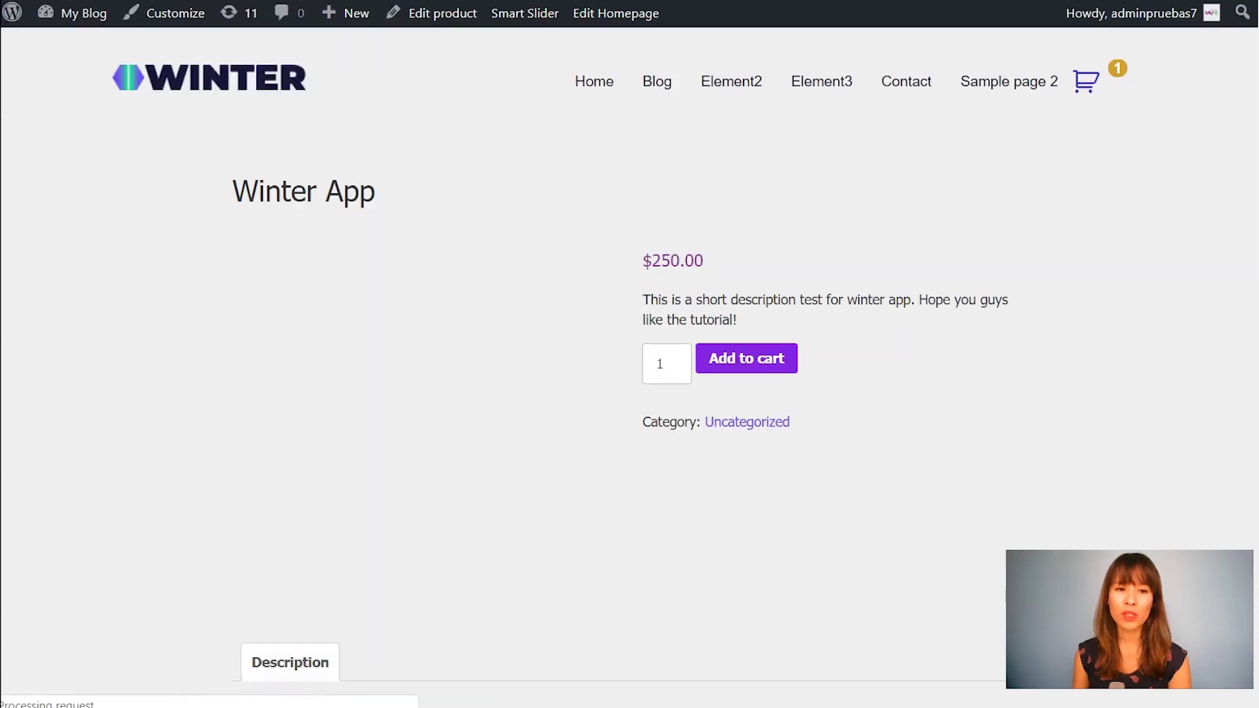